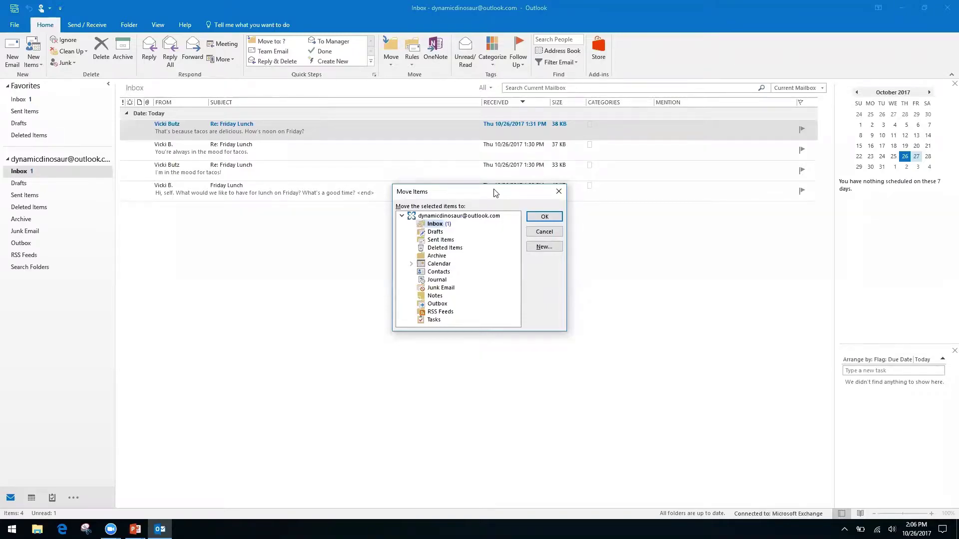
Step: Browse the Move Items folders, cancel without moving anything, and switch to the Keyboard Shortcuts slide
{"action": "key", "text": "Down"}
{"action": "key", "text": "Down"}
{"action": "key", "text": "Down"}
{"action": "key", "text": "Down"}
{"action": "key", "text": "Up"}
{"action": "key", "text": "Up"}
{"action": "key", "text": "Up"}
{"action": "key", "text": "Up"}
{"action": "left_click", "coordinate": [554, 196]}
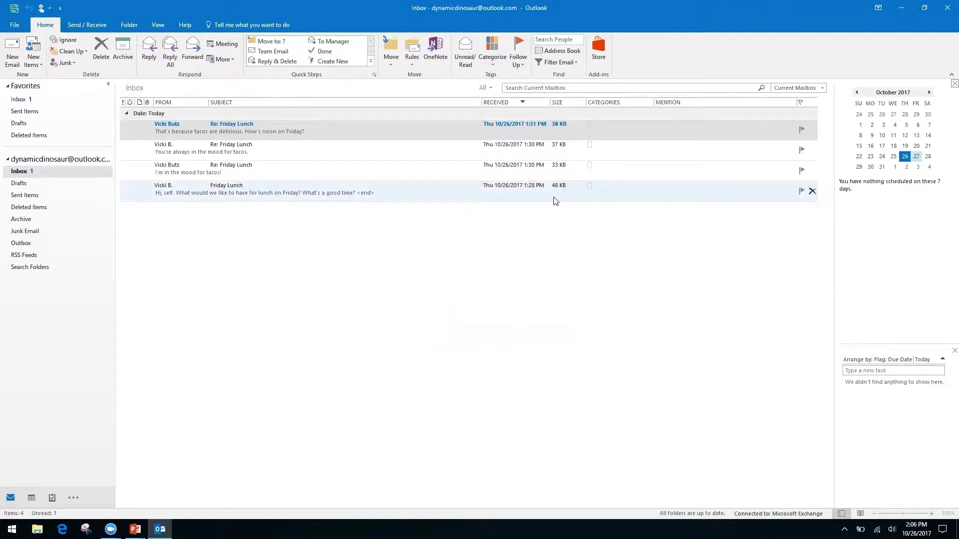
{"action": "key", "text": "alt+Tab"}
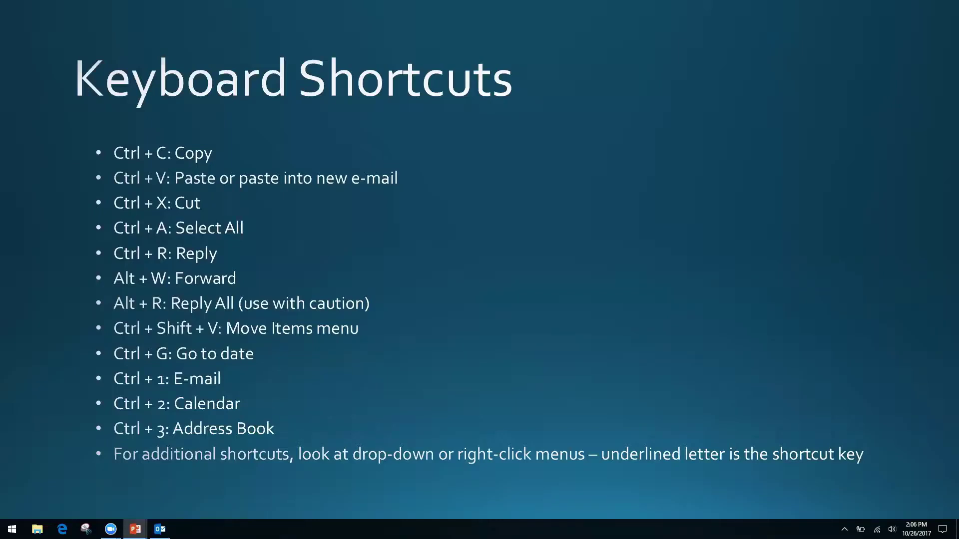
Step: Switch from the PowerPoint shortcuts slide back to the Outlook inbox
{"action": "key", "text": "alt+Tab"}
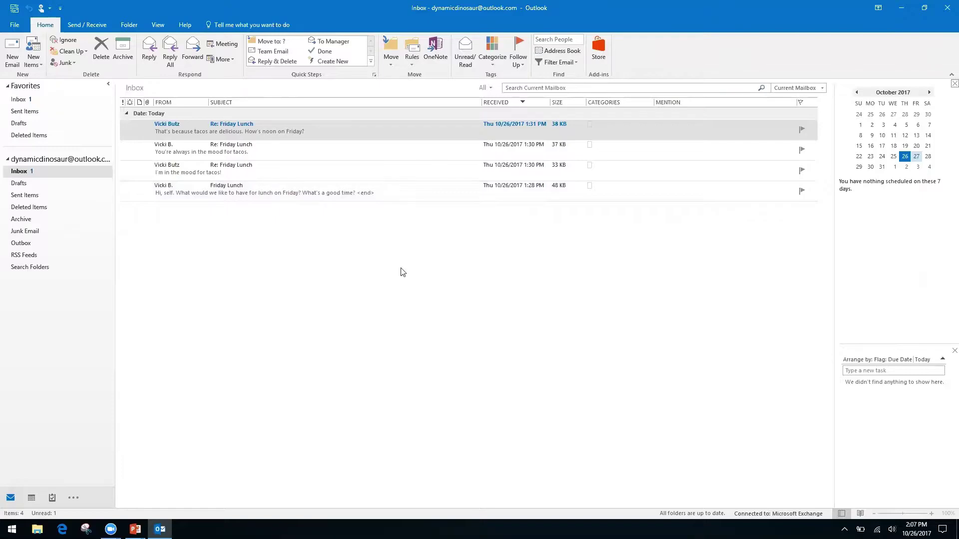
Step: Show the calendar widened to fill the window and jump to 11/2/17
{"action": "key", "text": "ctrl+2"}
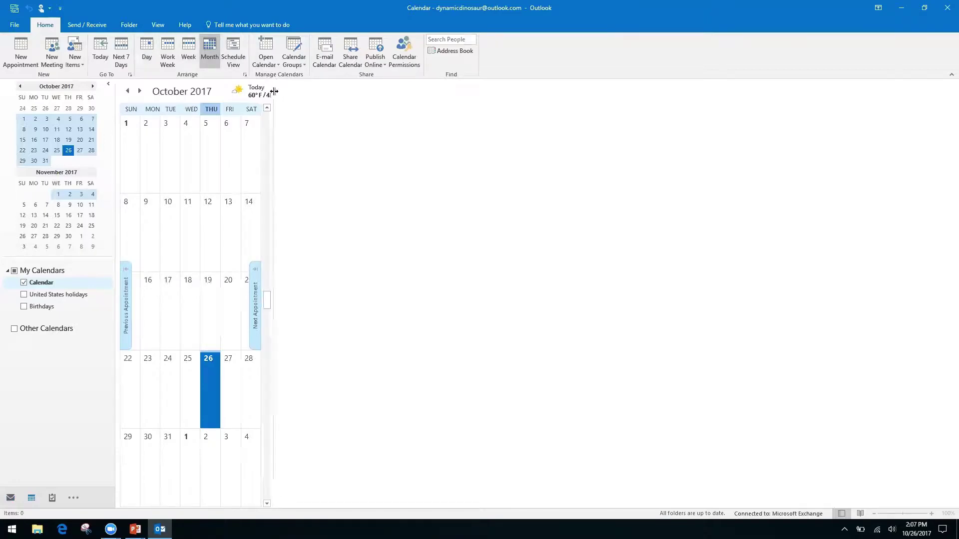
{"action": "left_click_drag", "start_coordinate": [273, 92], "coordinate": [831, 173]}
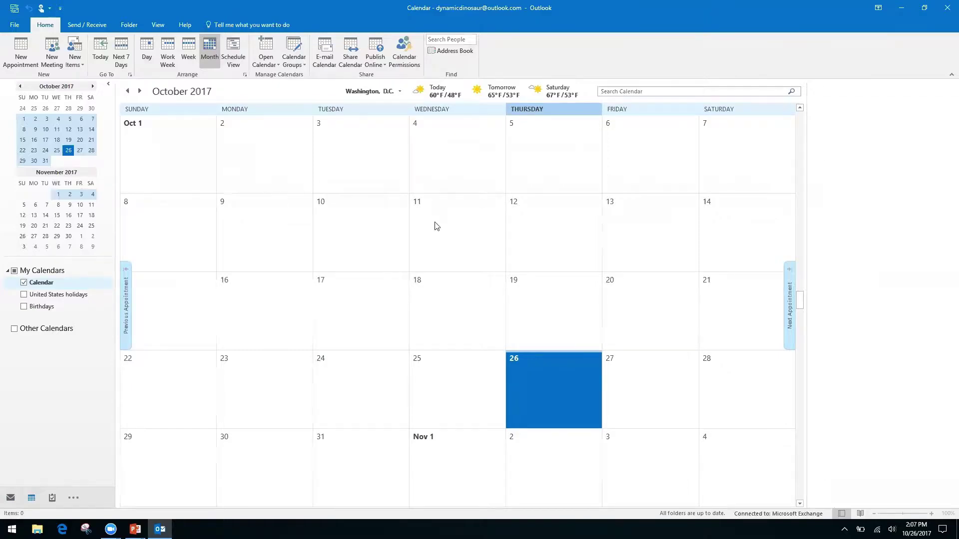
{"action": "key", "text": "ctrl+g"}
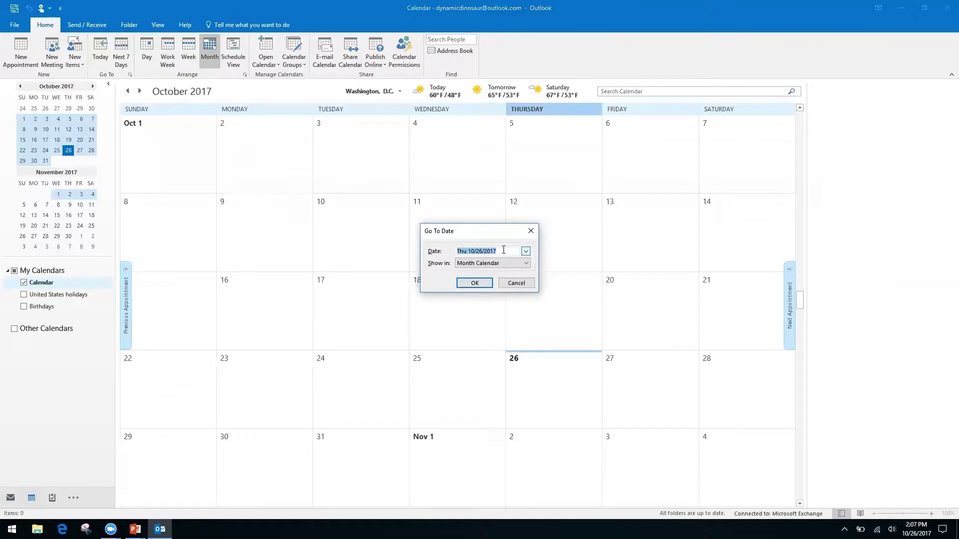
{"action": "type", "text": "11/2/17"}
{"action": "key", "text": "Return"}
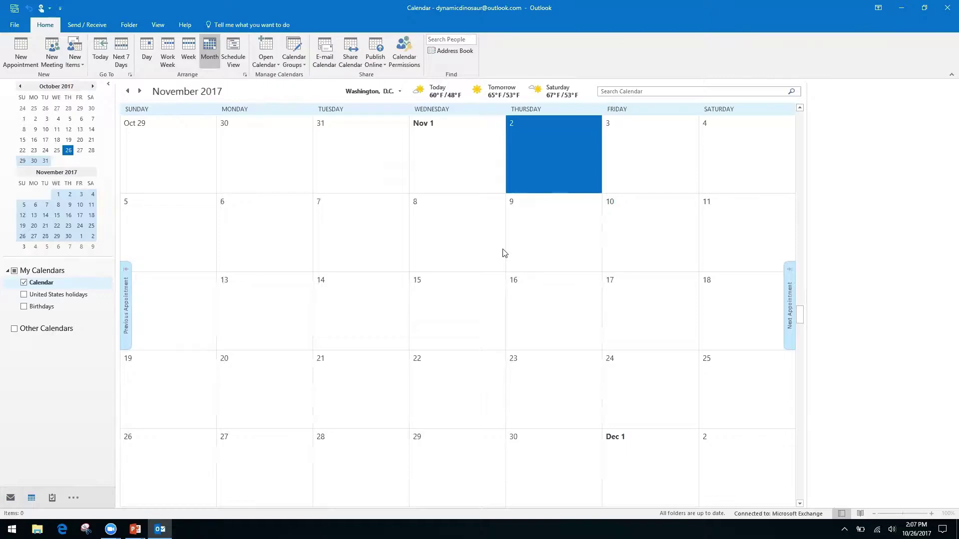
Step: Browse four months ahead and four back, settling on October 2017
{"action": "left_click", "coordinate": [93, 87]}
{"action": "left_click", "coordinate": [93, 87]}
{"action": "left_click", "coordinate": [93, 87]}
{"action": "left_click", "coordinate": [93, 87]}
{"action": "left_click", "coordinate": [93, 87]}
{"action": "left_click", "coordinate": [20, 87]}
{"action": "left_click", "coordinate": [19, 87]}
{"action": "left_click", "coordinate": [20, 87]}
{"action": "left_click", "coordinate": [20, 87]}
{"action": "left_click", "coordinate": [19, 87]}
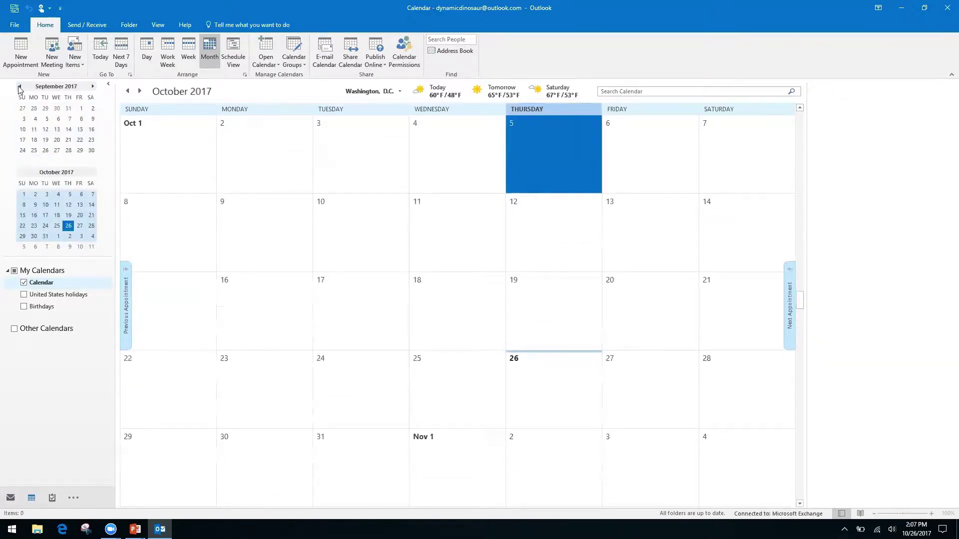
{"action": "key", "text": "alt+Tab"}
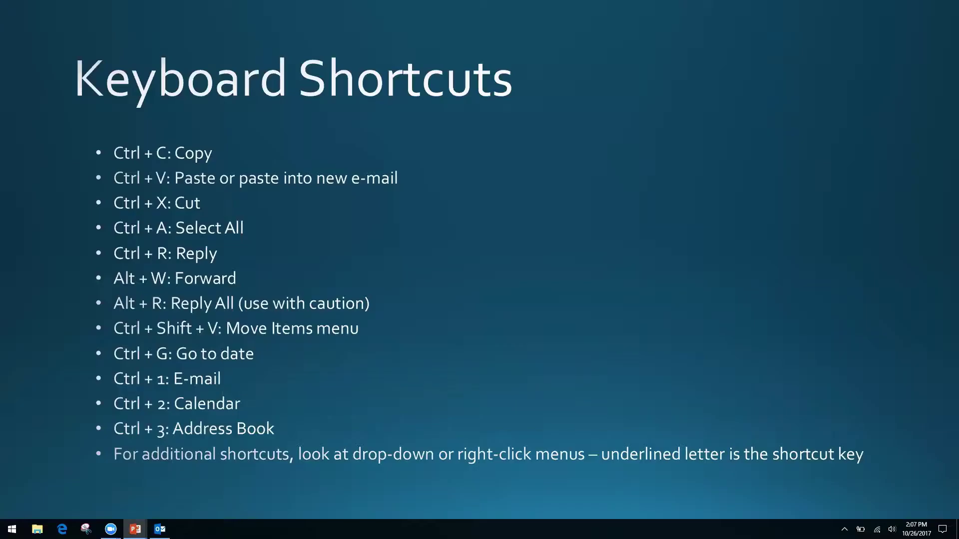
{"action": "key", "text": "alt+Tab"}
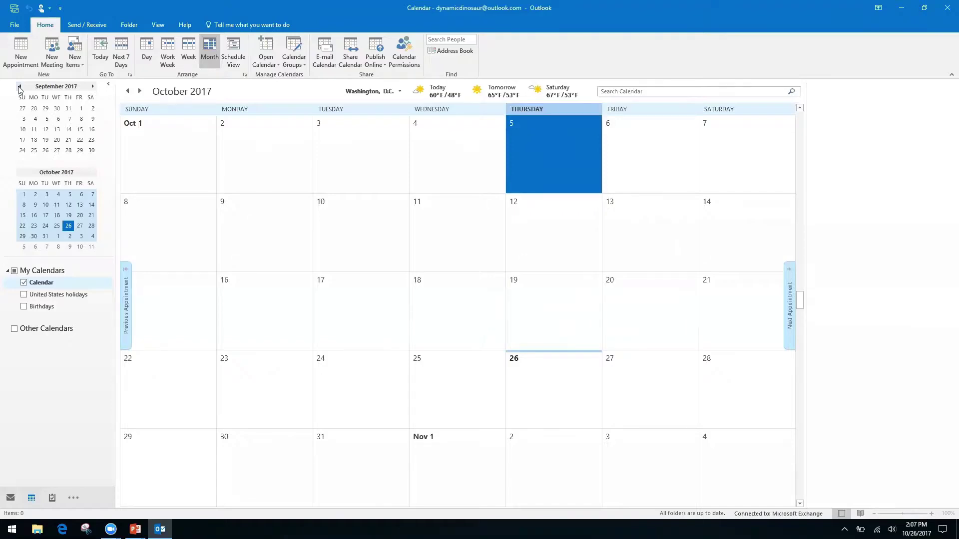
Step: Cycle through Mail and Calendar with Ctrl+1 and Ctrl+2, ending on Contacts with Ctrl+3
{"action": "key", "text": "ctrl+1"}
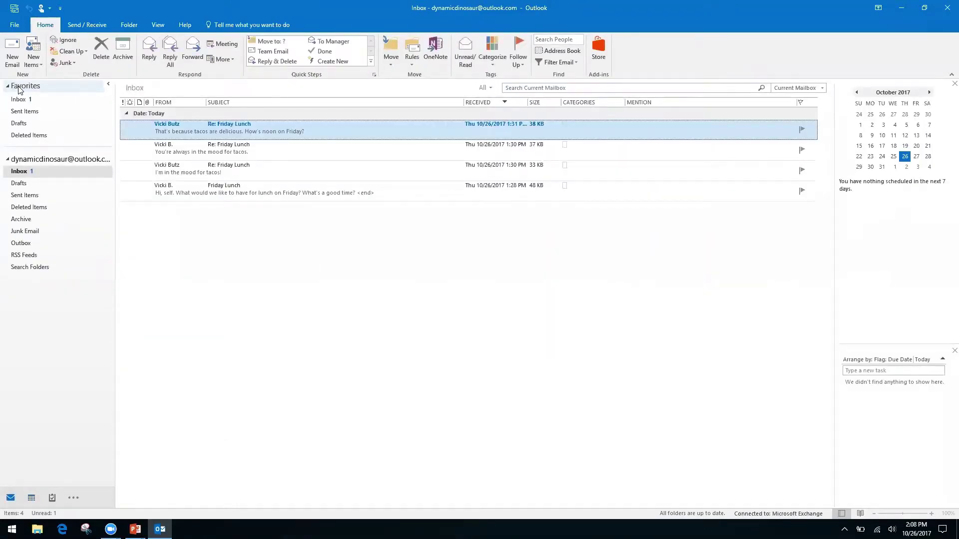
{"action": "key", "text": "ctrl+2"}
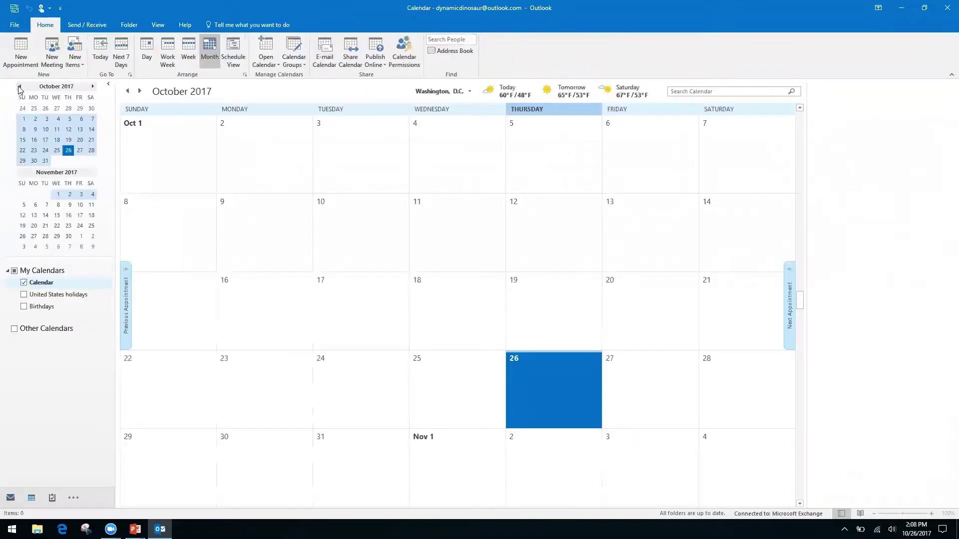
{"action": "key", "text": "ctrl+3"}
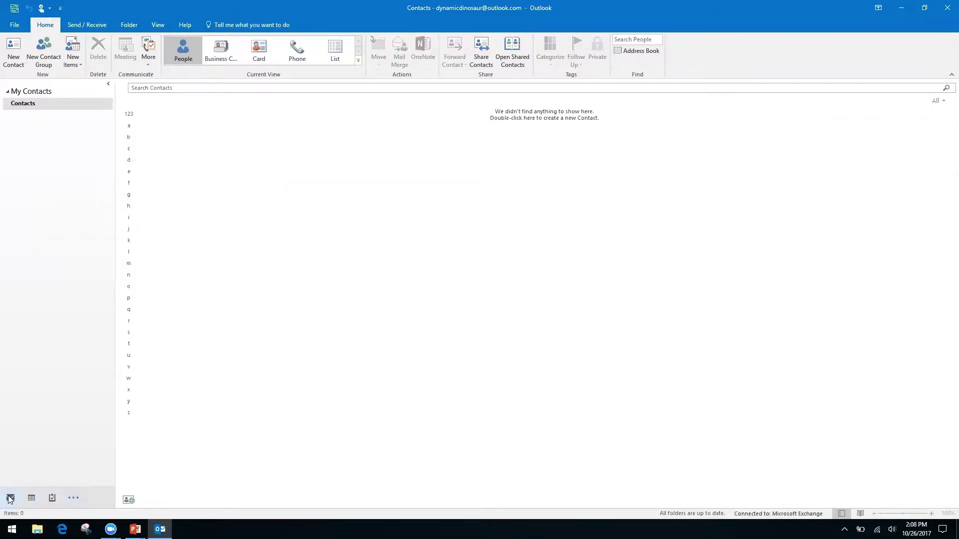
Step: Peek at the Calendar, then show and dismiss the list of other Outlook sections
{"action": "mouse_move", "coordinate": [39, 502]}
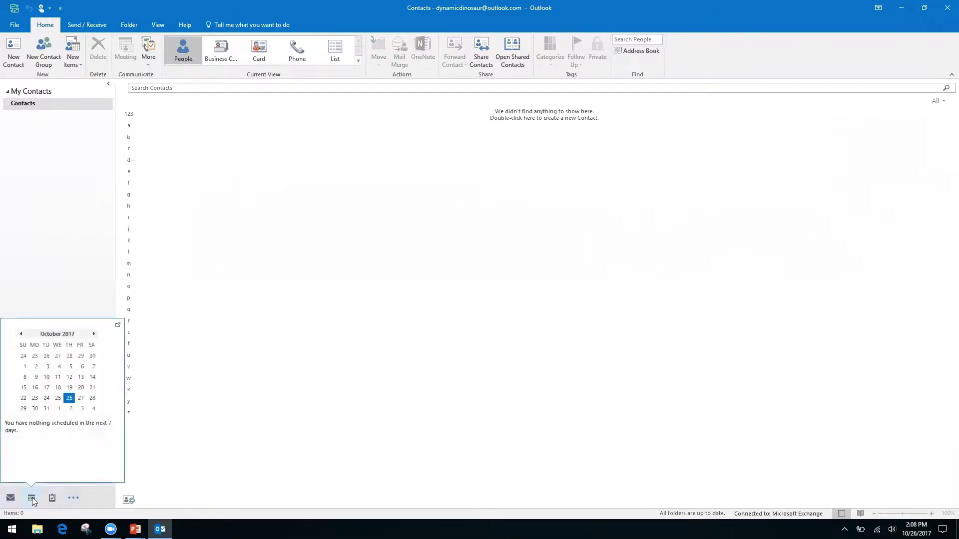
{"action": "left_click", "coordinate": [76, 499]}
{"action": "left_click", "coordinate": [39, 419]}
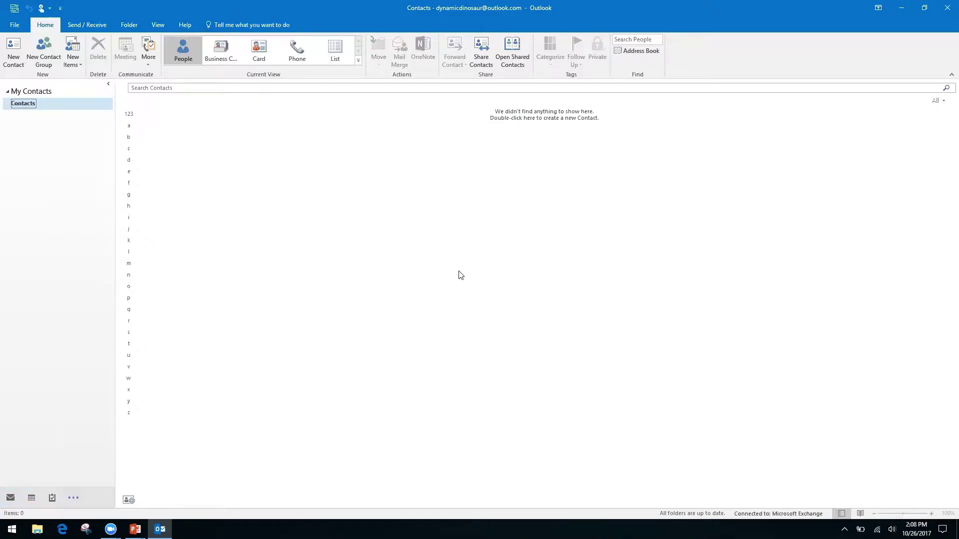
Step: Visit Calendar, Contacts and Notes, then return to the Mail inbox
{"action": "key", "text": "ctrl+2"}
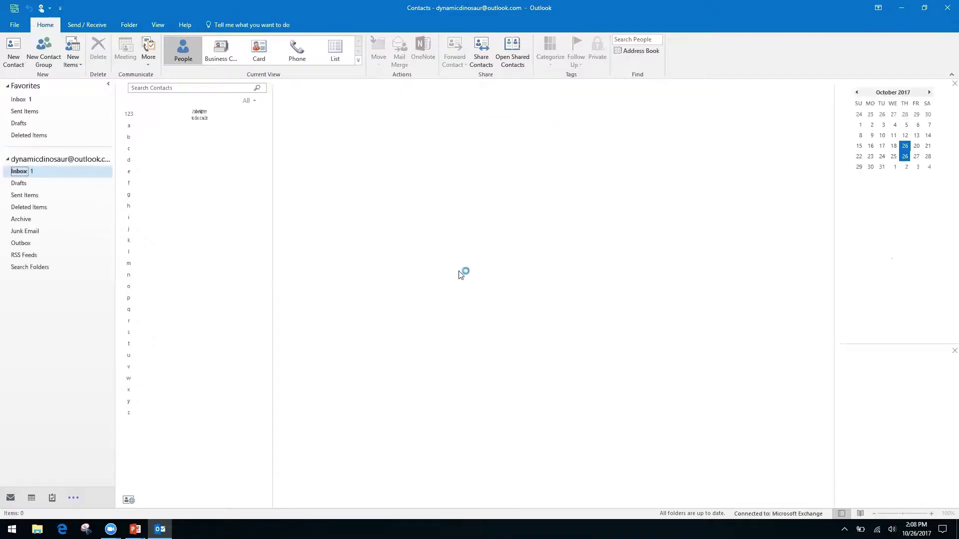
{"action": "key", "text": "ctrl+3"}
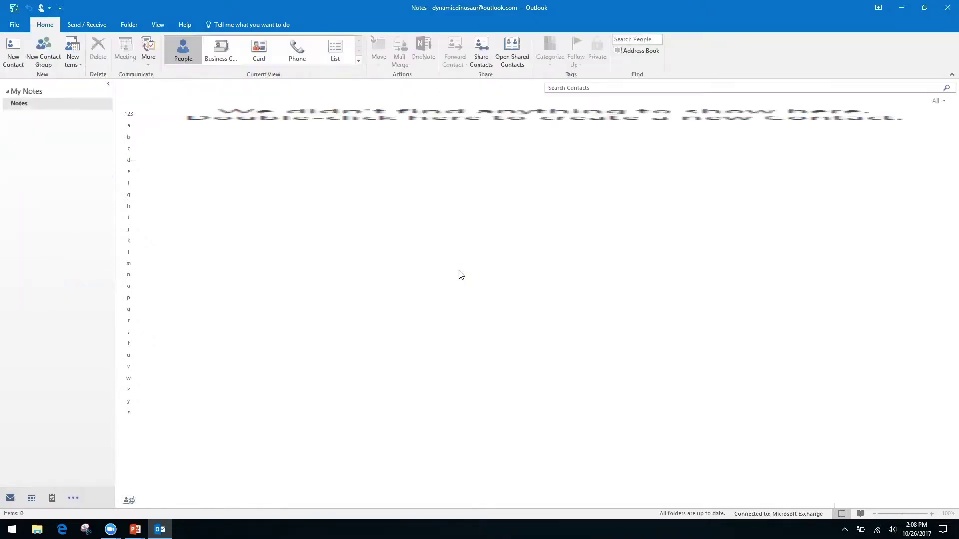
{"action": "key", "text": "ctrl+5"}
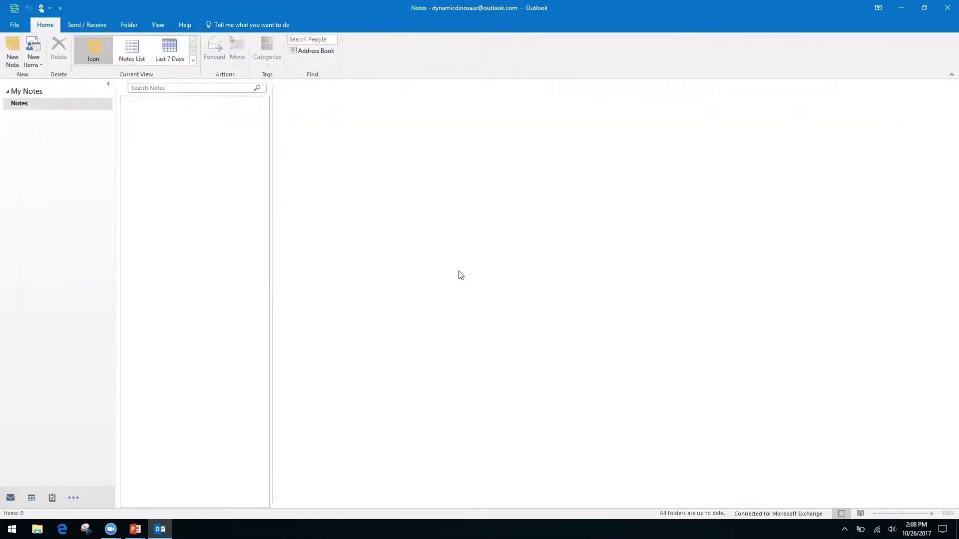
{"action": "key", "text": "ctrl+1"}
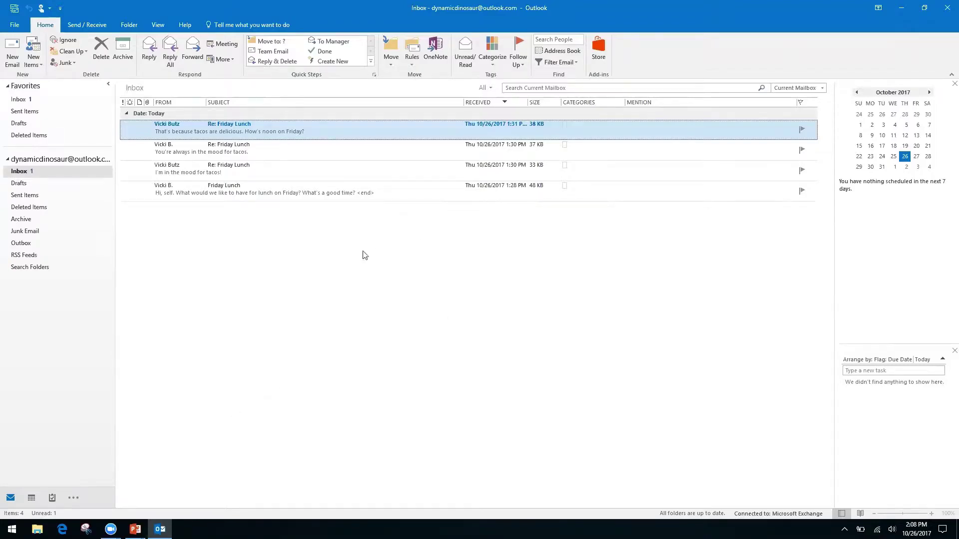
{"action": "key", "text": "alt+Tab"}
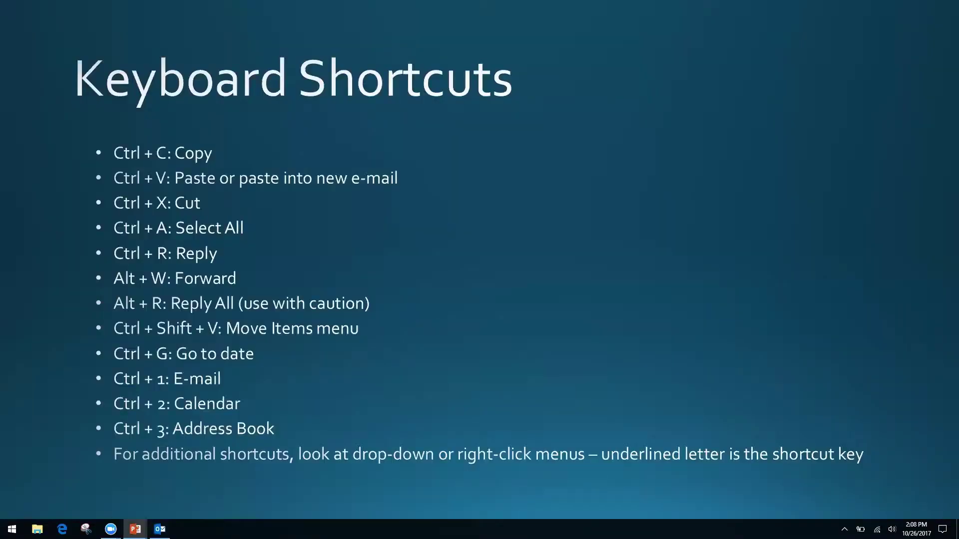
{"action": "key", "text": "alt+Tab"}
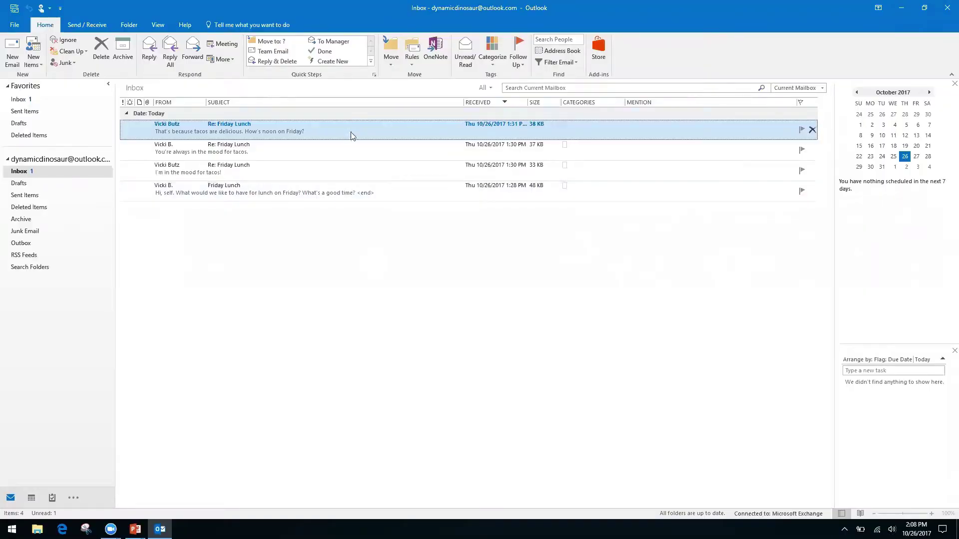
{"action": "right_click", "coordinate": [347, 134]}
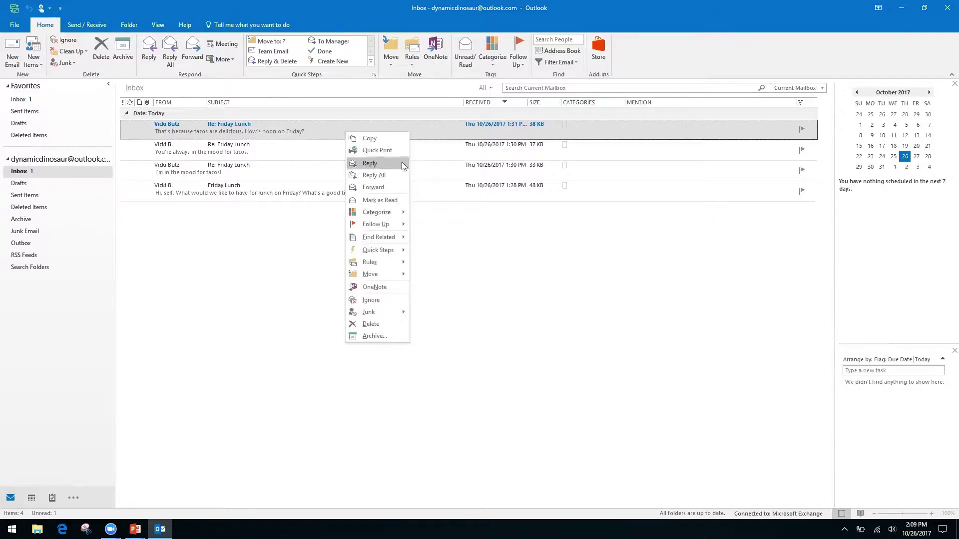
{"action": "right_click", "coordinate": [456, 243]}
{"action": "left_click", "coordinate": [367, 219]}
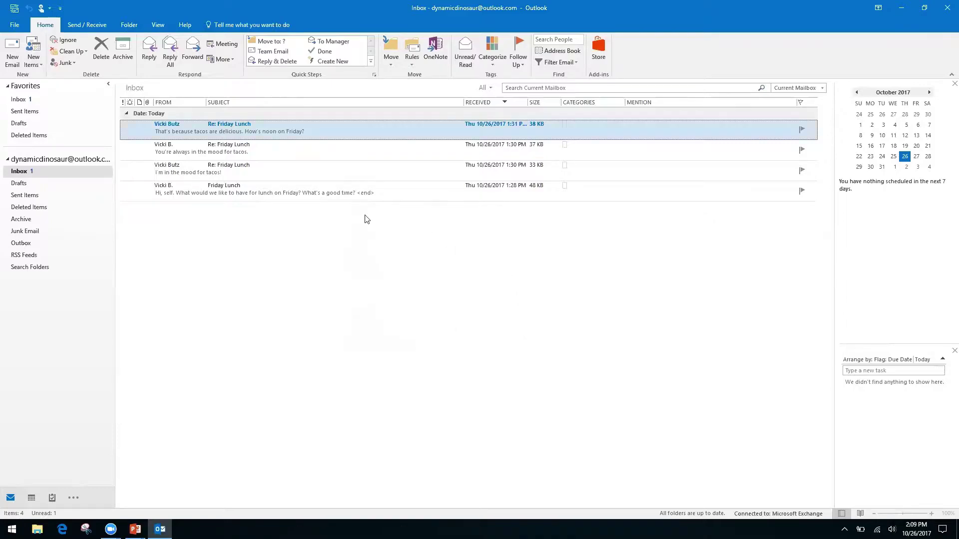
{"action": "right_click", "coordinate": [343, 125]}
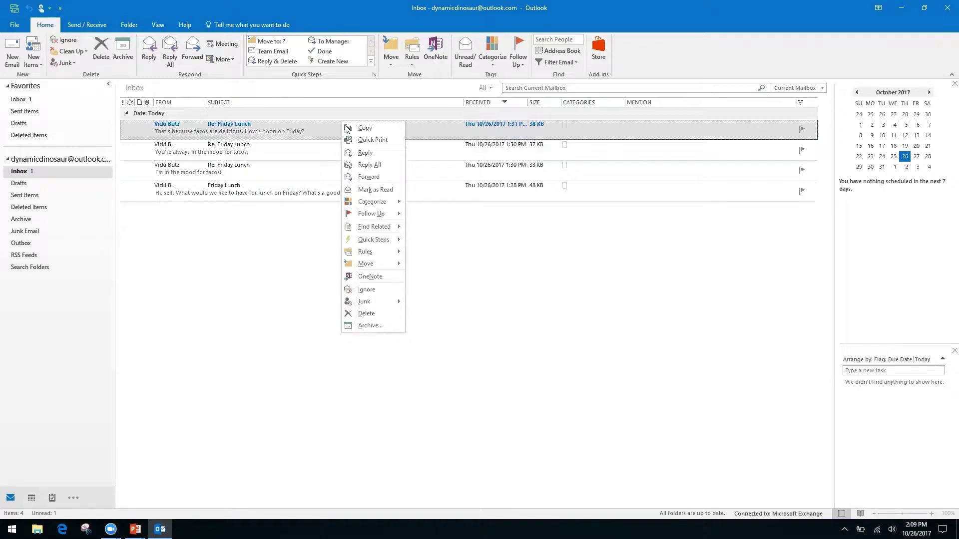
{"action": "left_click", "coordinate": [491, 265]}
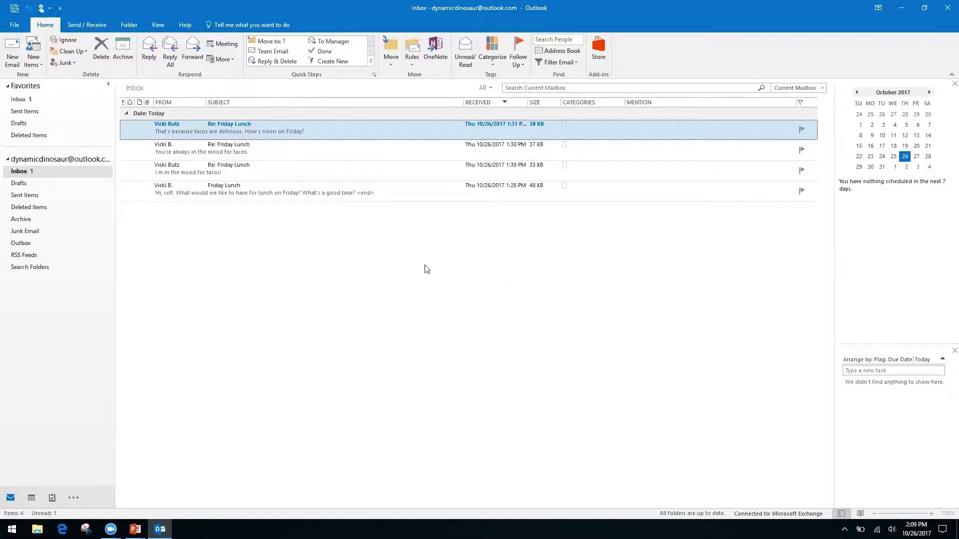
Step: Advance the slide show from Keyboard Shortcuts to the Productivity & Calendars slide
{"action": "key", "text": "alt+Tab"}
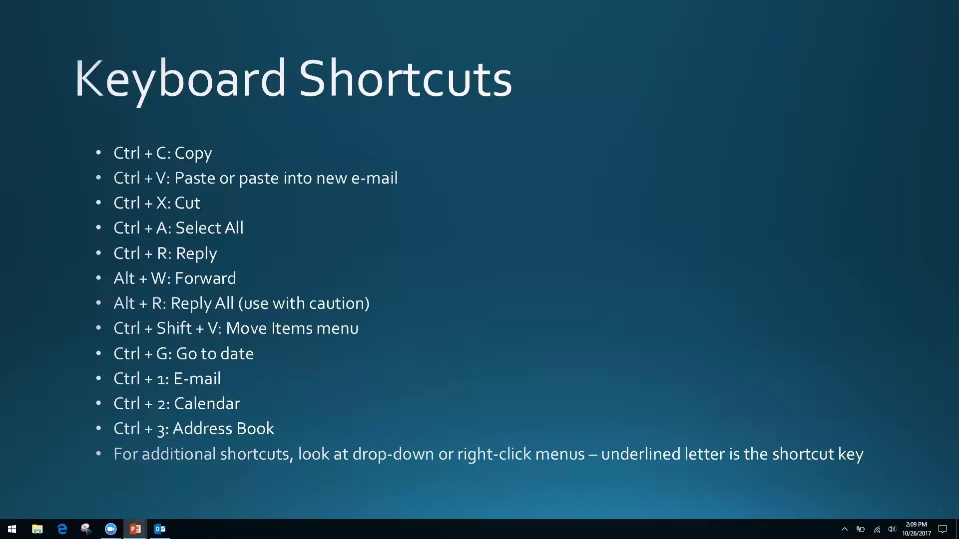
{"action": "key", "text": "Right"}
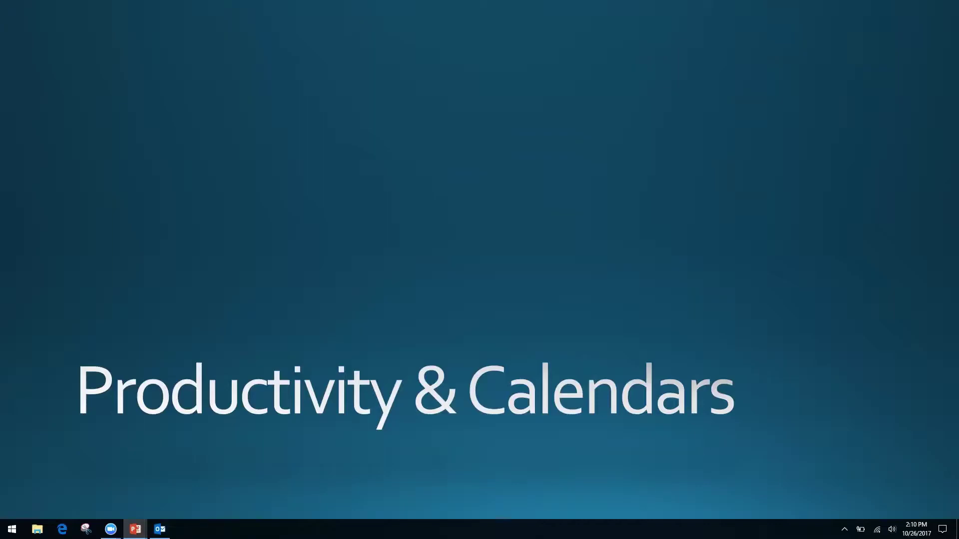
{"action": "key", "text": "alt+Tab"}
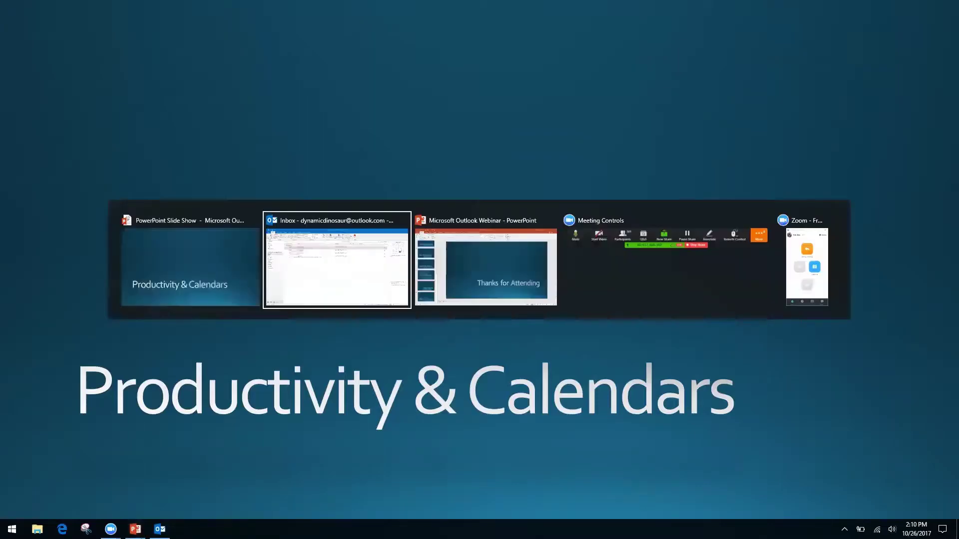
Step: Bring the Outlook Inbox window back in front of the slide show
{"action": "key", "text": "alt+Tab"}
{"action": "key", "text": "alt+shift+Tab"}
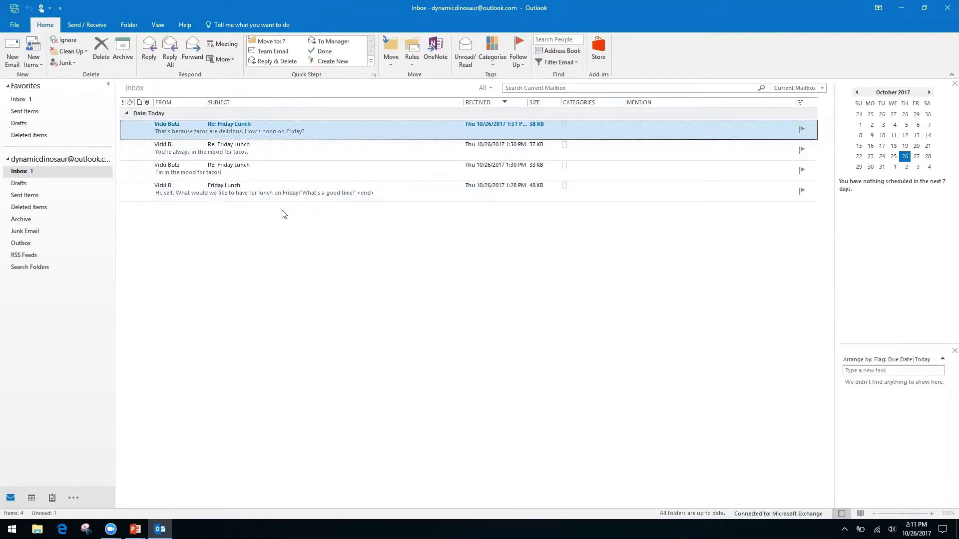
Step: Turn on Show as Conversations from the View tab, applying it to all mailboxes
{"action": "left_click", "coordinate": [158, 26]}
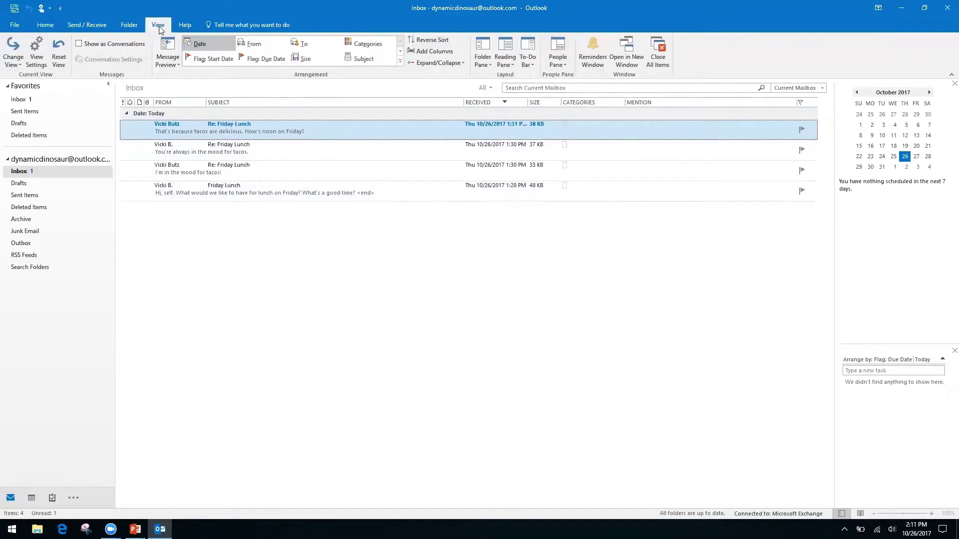
{"action": "left_click", "coordinate": [79, 45]}
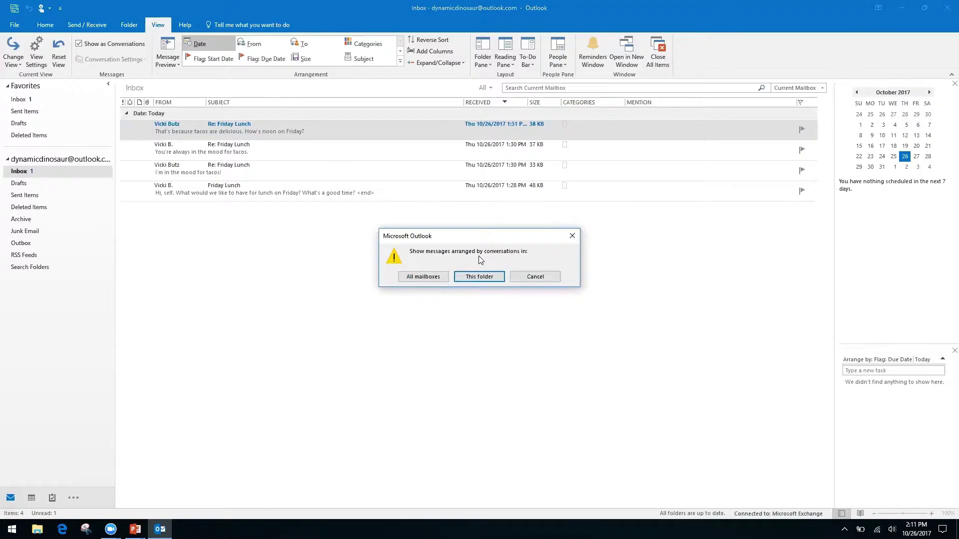
{"action": "left_click", "coordinate": [423, 278]}
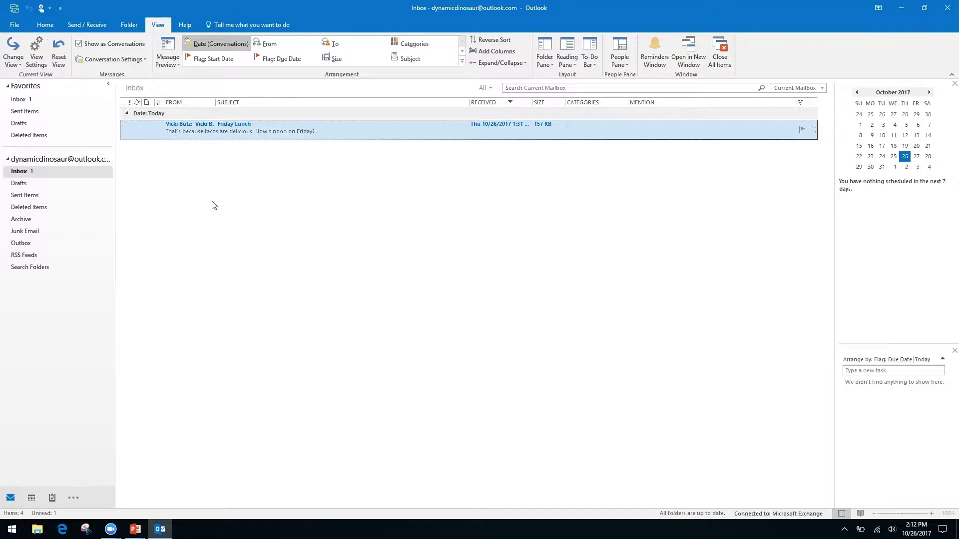
Step: Open and close Re: Friday Lunch, then expand the Friday Lunch conversation to its four messages
{"action": "left_click", "coordinate": [310, 131]}
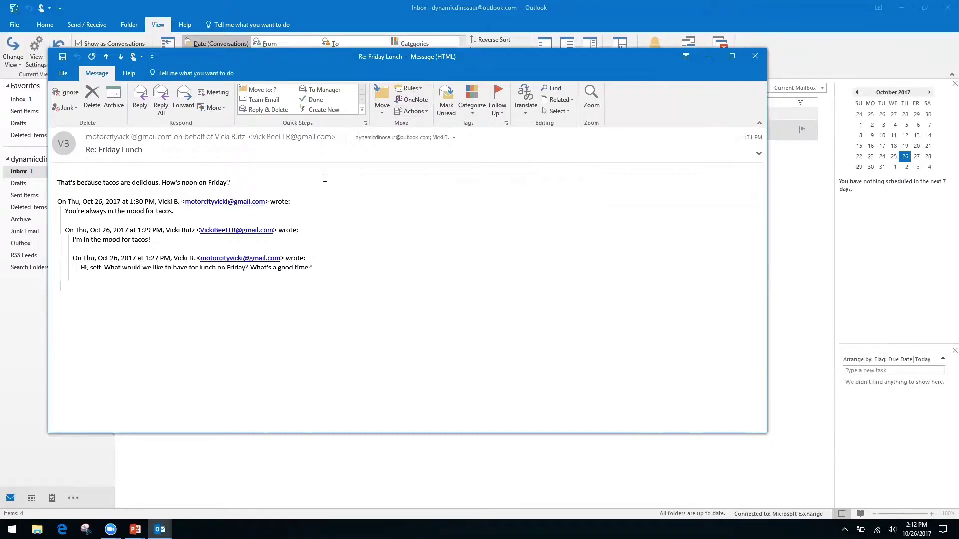
{"action": "left_click", "coordinate": [755, 57]}
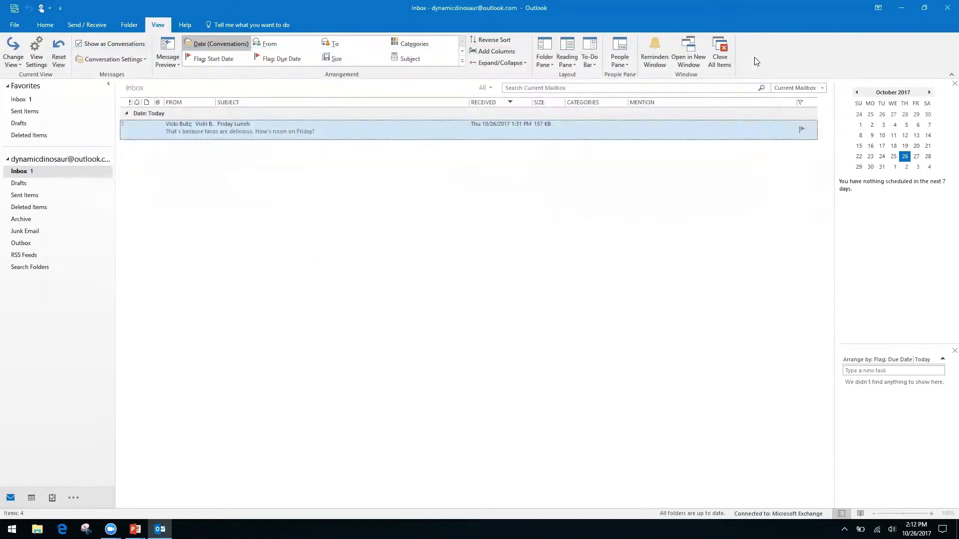
{"action": "left_click", "coordinate": [123, 126]}
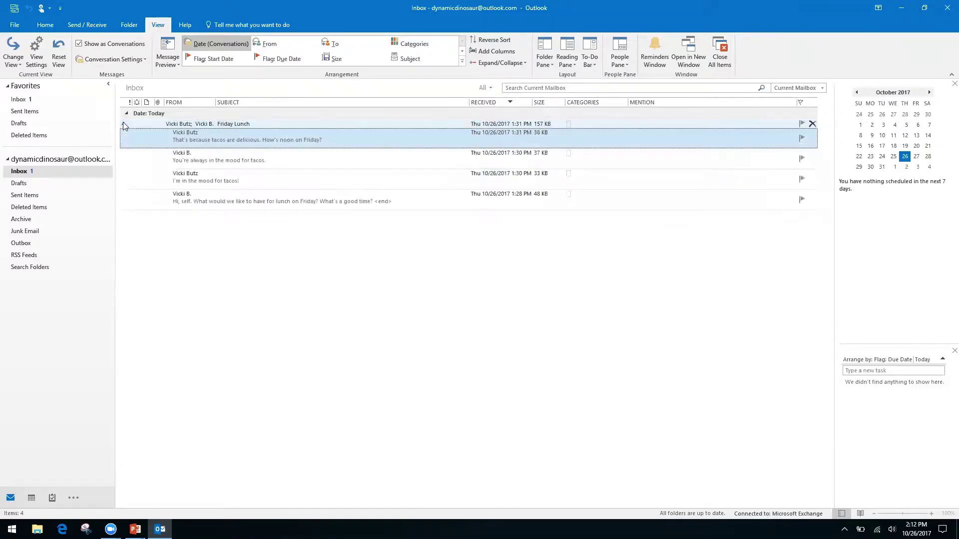
{"action": "left_click", "coordinate": [123, 123]}
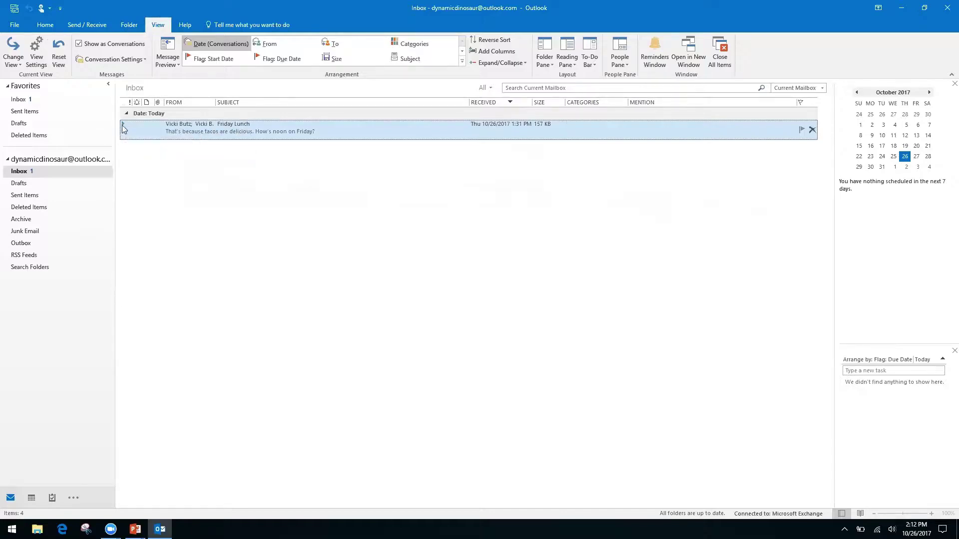
{"action": "left_click", "coordinate": [123, 125]}
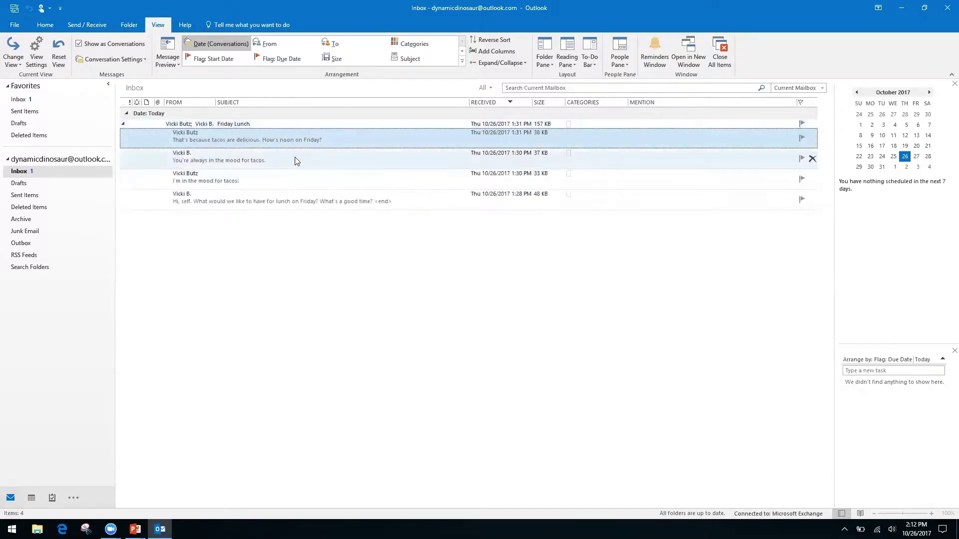
Step: Open the original Friday Lunch message and show its suggested meeting
{"action": "double_click", "coordinate": [316, 199]}
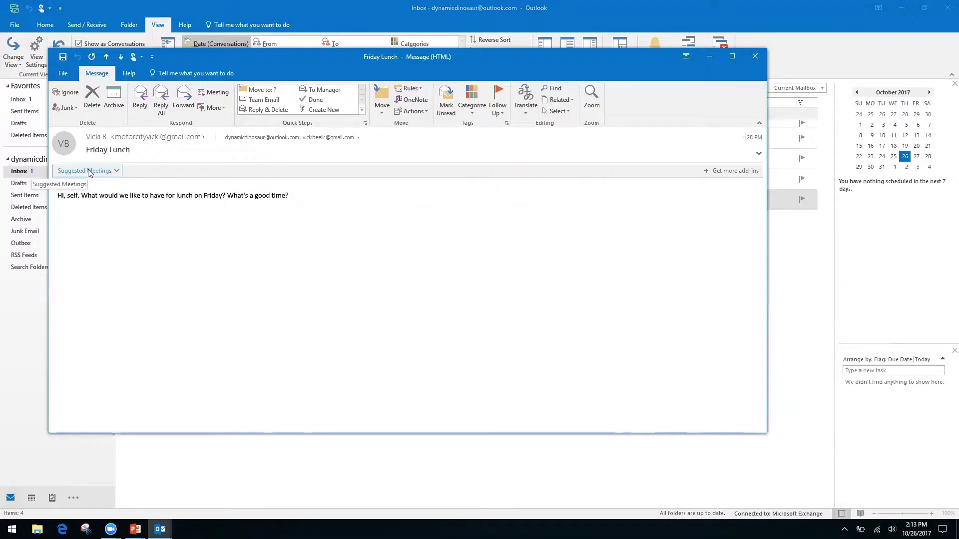
{"action": "left_click", "coordinate": [118, 172]}
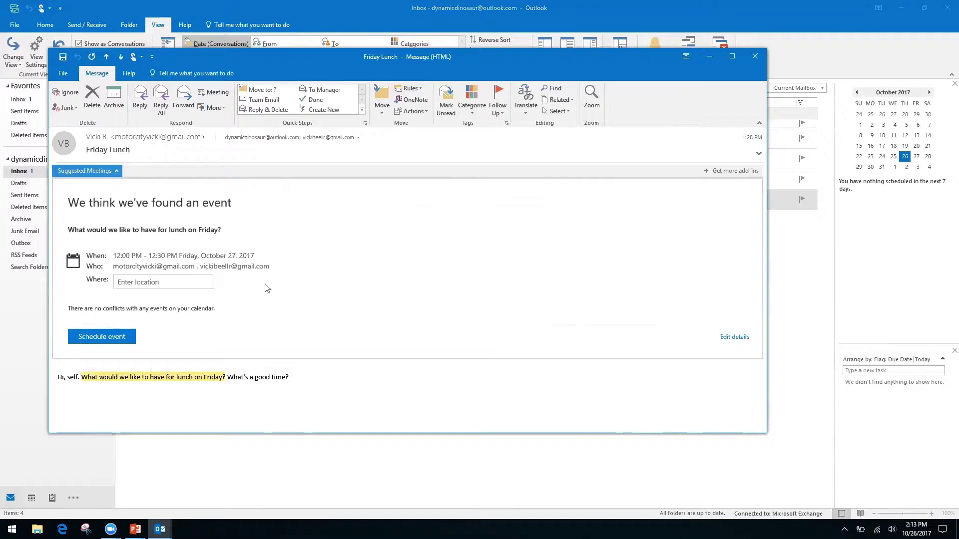
Step: Schedule the suggested Friday 12:00–12:30 PM lunch at Ihop and close the message
{"action": "left_click", "coordinate": [161, 281]}
{"action": "type", "text": "Ihop"}
{"action": "key", "text": "Return"}
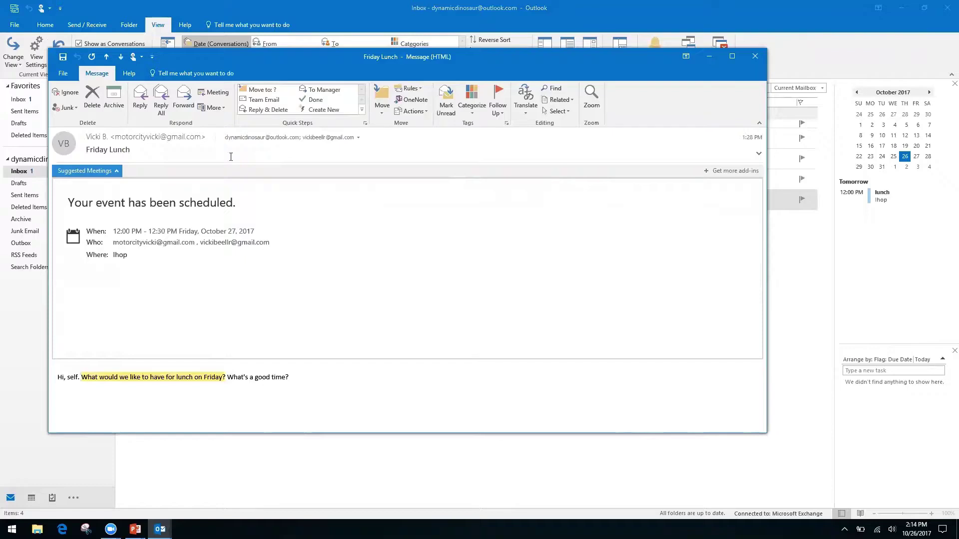
{"action": "left_click", "coordinate": [755, 56]}
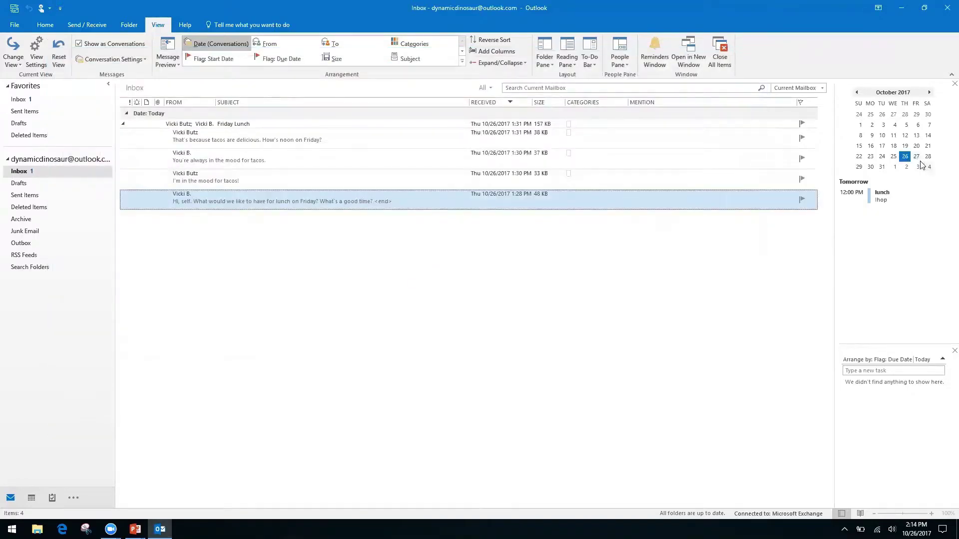
Step: Open the calendar at Friday, October 27, 2017 from the To-Do bar date navigator
{"action": "double_click", "coordinate": [916, 157]}
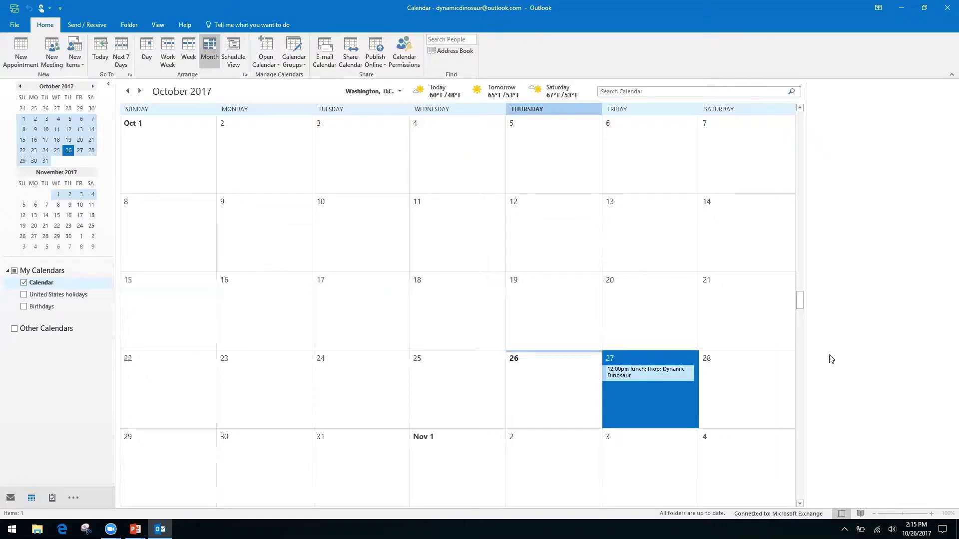
Step: Switch from Outlook to the PowerPoint Productivity & Calendars slide
{"action": "key", "text": "alt+Tab"}
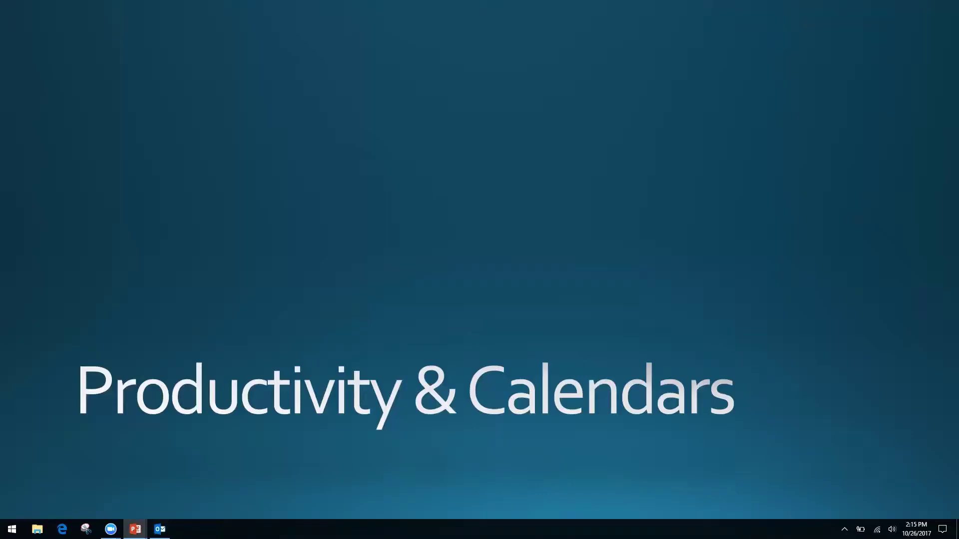
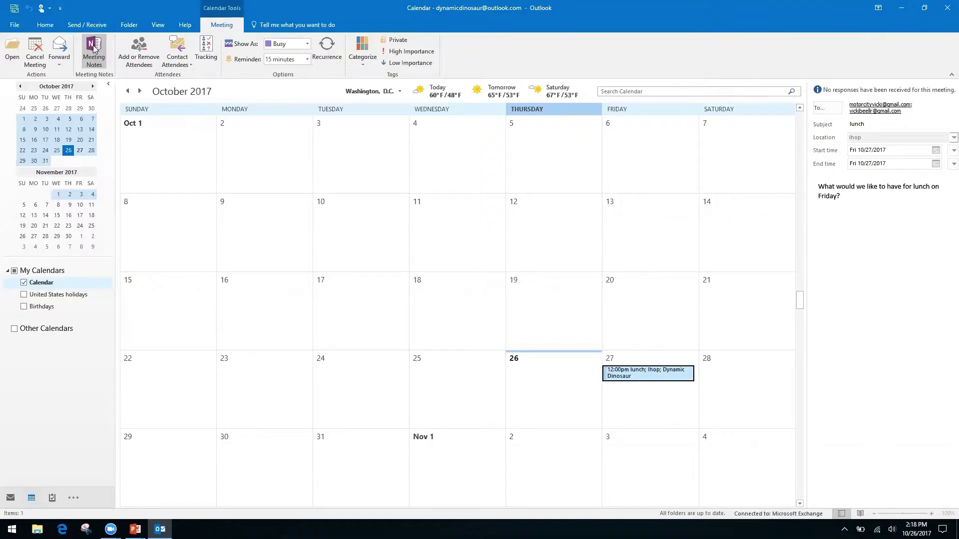
Step: Take personal notes for the lunch meeting, saving them to OneNote's Quick Notes section
{"action": "left_click", "coordinate": [93, 47]}
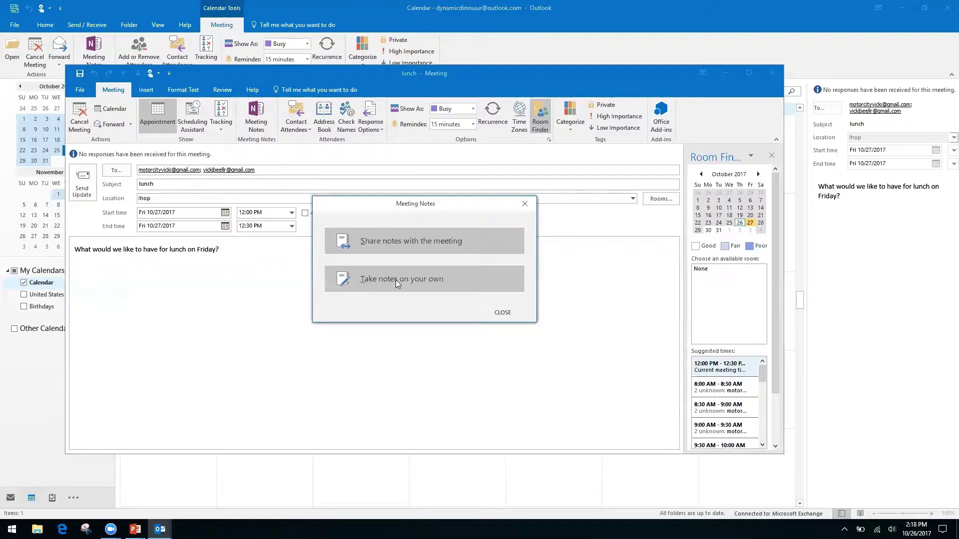
{"action": "left_click", "coordinate": [396, 280]}
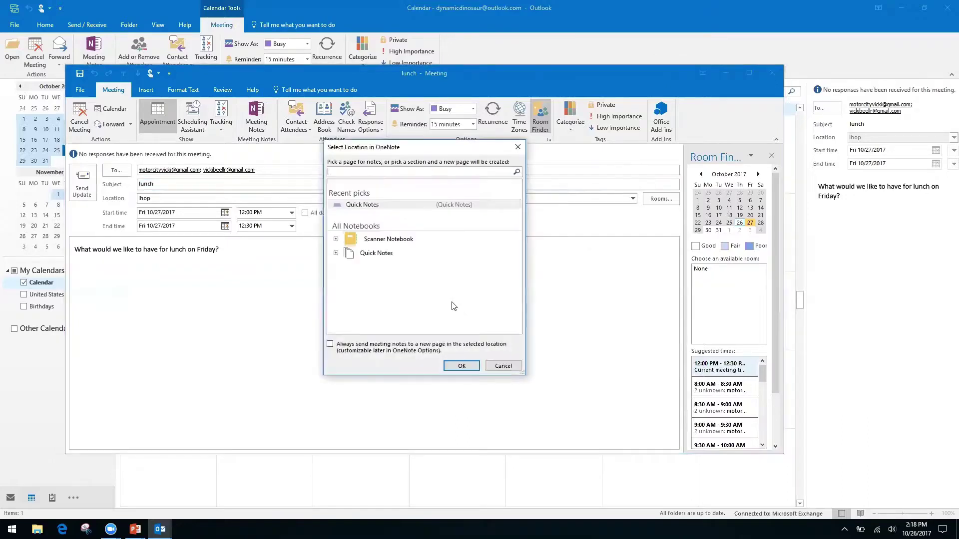
{"action": "left_click", "coordinate": [378, 255]}
{"action": "left_click", "coordinate": [336, 253]}
{"action": "left_click", "coordinate": [385, 265]}
{"action": "left_click", "coordinate": [460, 366]}
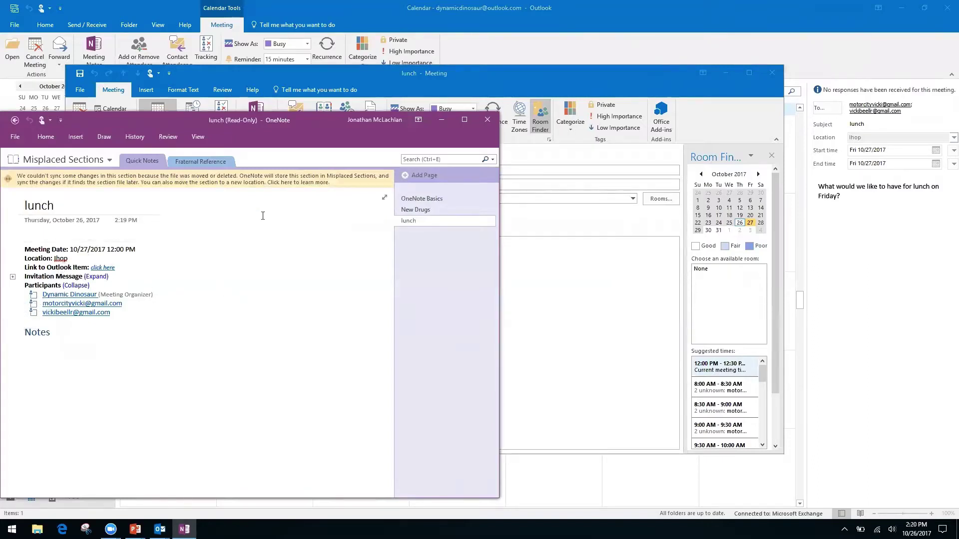
Step: Try editing the read-only lunch page and Notes heading, then go back to Quick Notes
{"action": "left_click", "coordinate": [47, 233]}
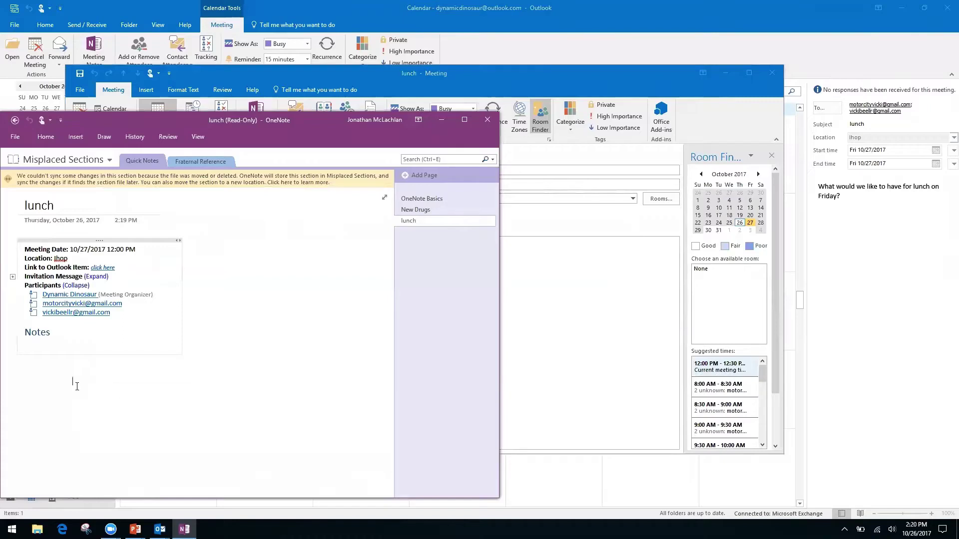
{"action": "left_click", "coordinate": [65, 332]}
{"action": "right_click", "coordinate": [65, 332]}
{"action": "left_click", "coordinate": [273, 352]}
{"action": "left_click", "coordinate": [101, 403]}
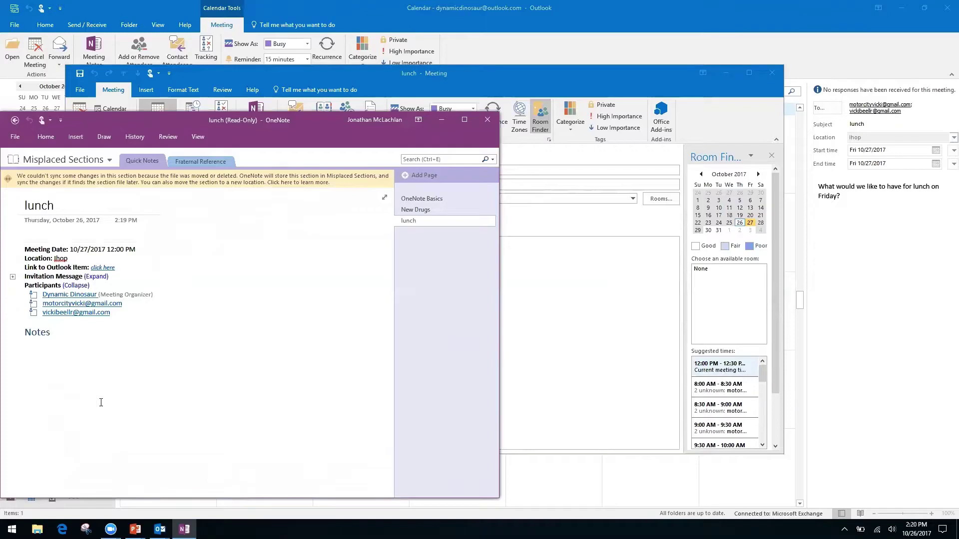
{"action": "left_click", "coordinate": [34, 351]}
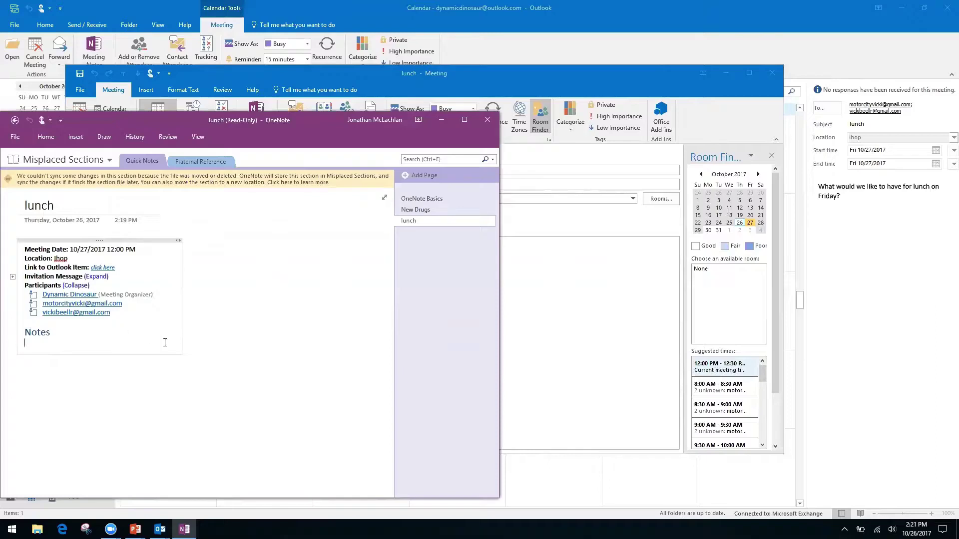
{"action": "left_click", "coordinate": [24, 367]}
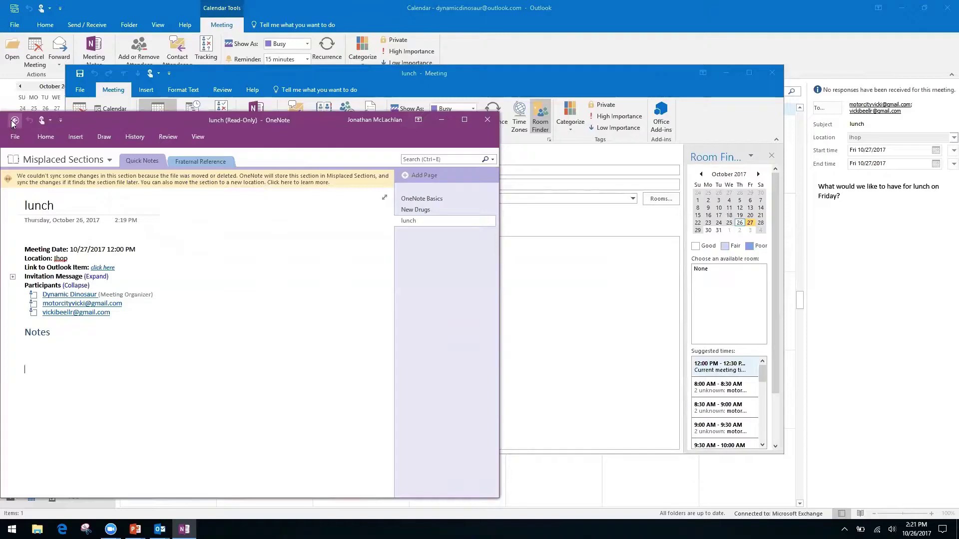
{"action": "left_click", "coordinate": [15, 122]}
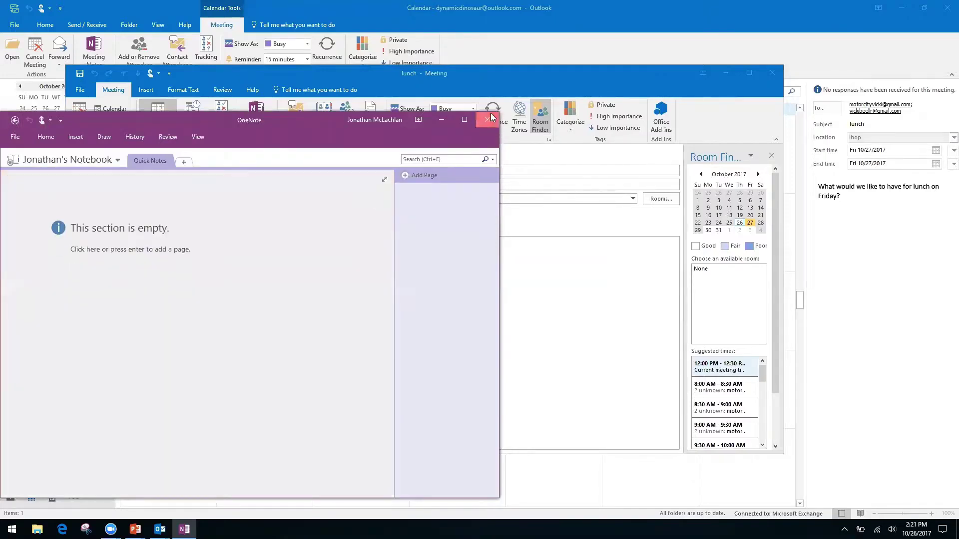
Step: Close OneNote and the meeting, reopen the lunch appointment and show its Meeting Notes options
{"action": "left_click", "coordinate": [487, 120]}
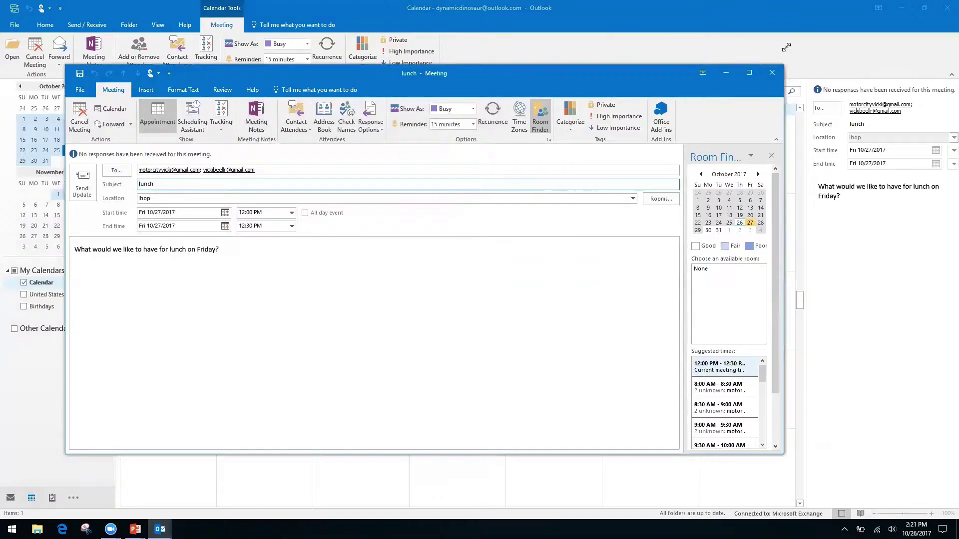
{"action": "left_click", "coordinate": [772, 74]}
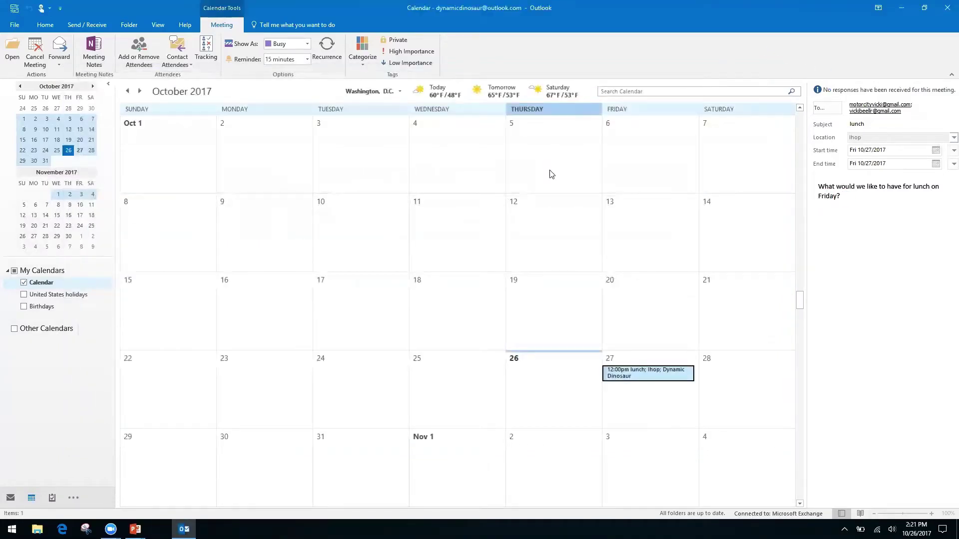
{"action": "double_click", "coordinate": [624, 370]}
{"action": "left_click", "coordinate": [257, 116]}
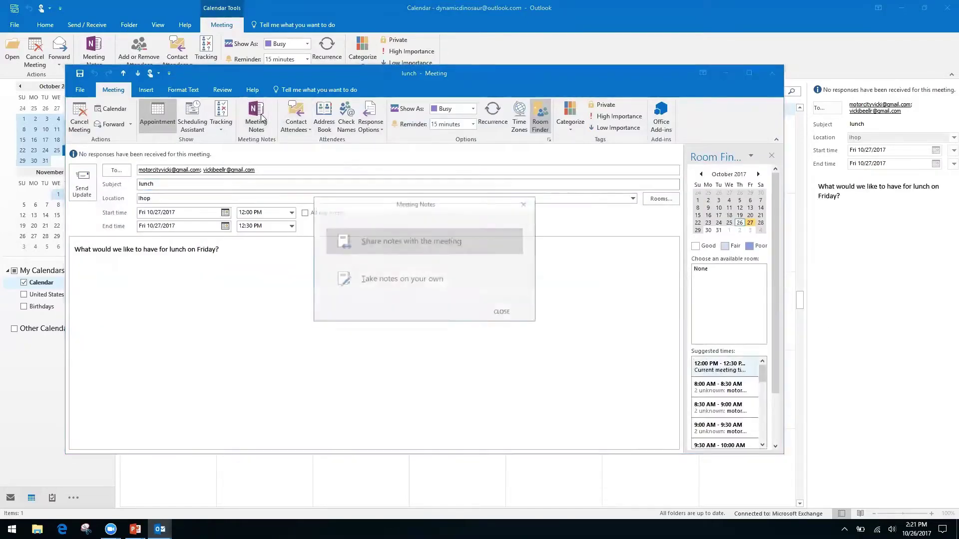
Step: Send own lunch notes to the personal notebook's Quick Notes, then close OneNote and the meeting
{"action": "left_click", "coordinate": [432, 283]}
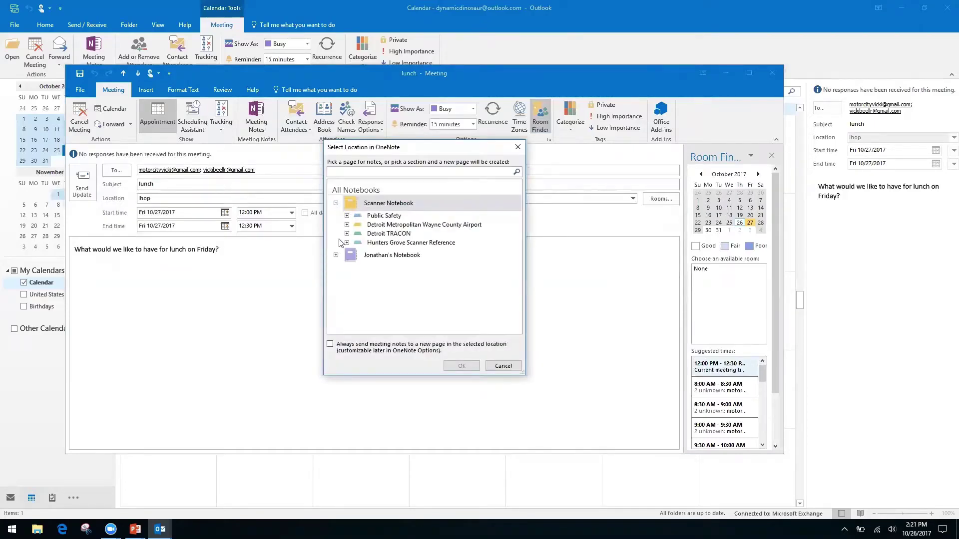
{"action": "left_click", "coordinate": [336, 203]}
{"action": "left_click", "coordinate": [335, 219]}
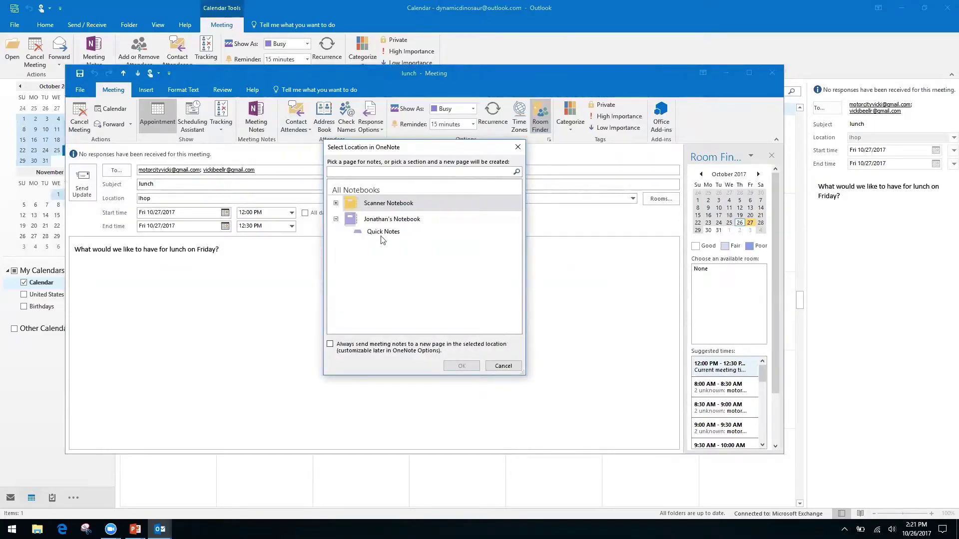
{"action": "left_click", "coordinate": [382, 232]}
{"action": "left_click", "coordinate": [466, 367]}
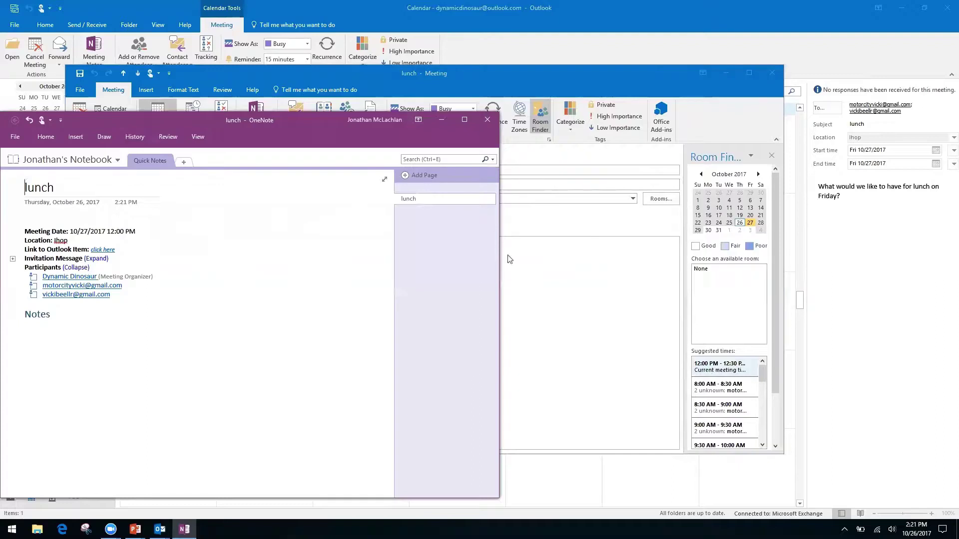
{"action": "left_click", "coordinate": [488, 119]}
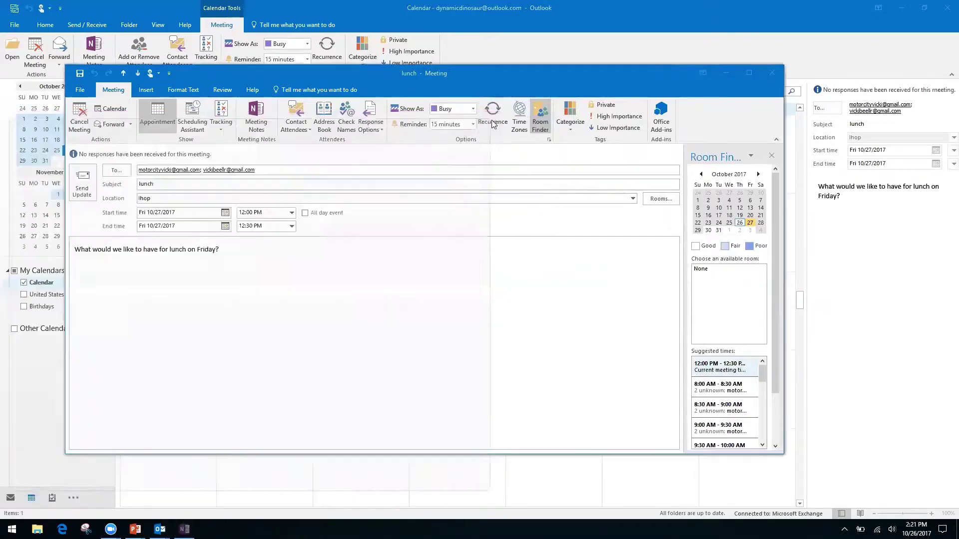
{"action": "left_click", "coordinate": [773, 75]}
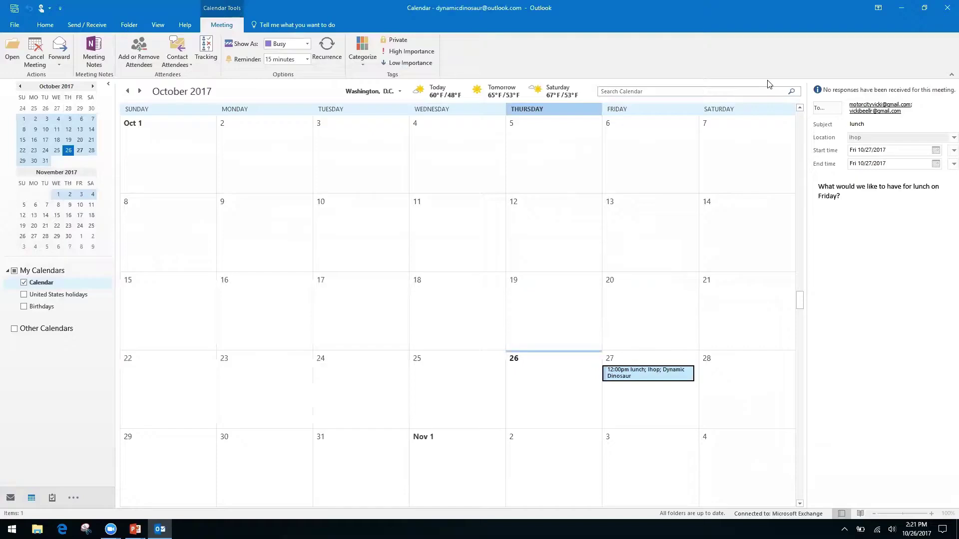
{"action": "key", "text": "alt+Tab"}
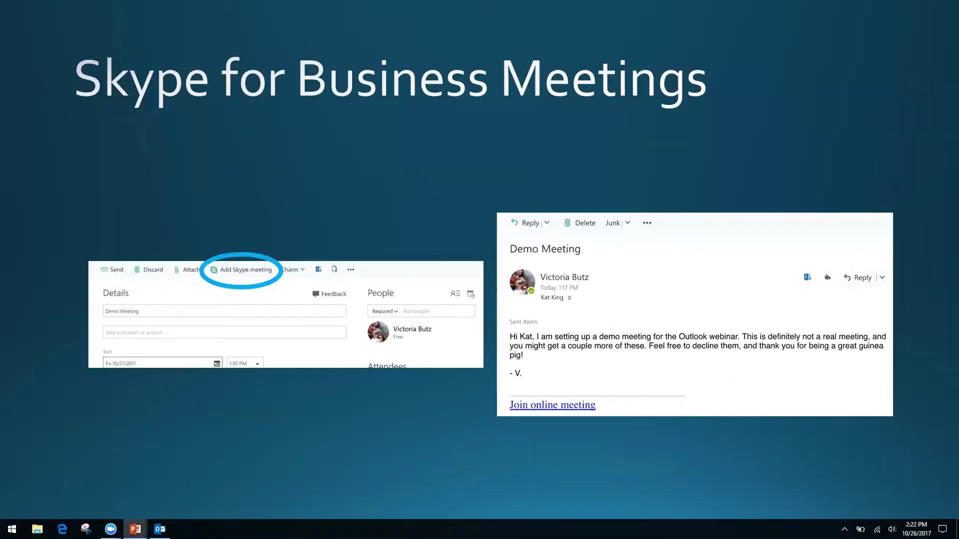
{"action": "key", "text": "Right"}
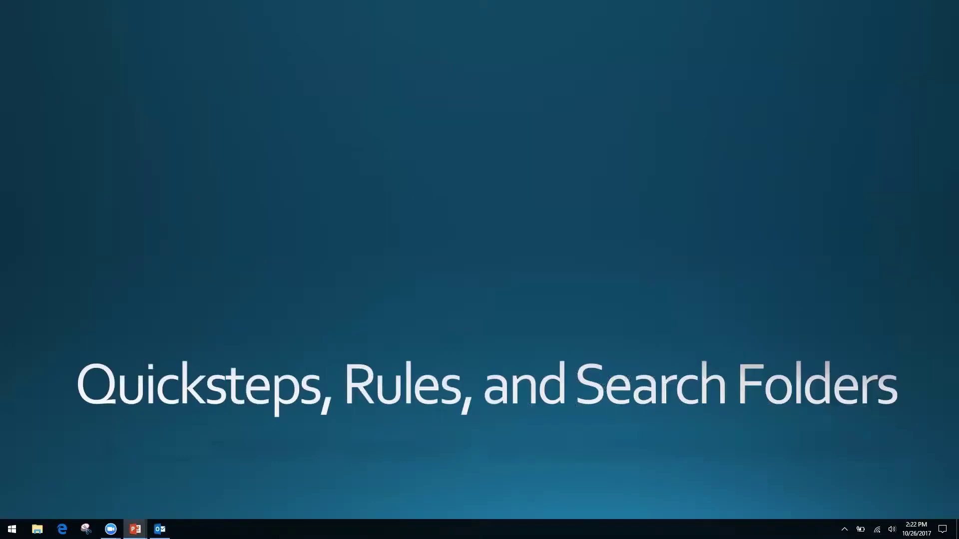
{"action": "key", "text": "alt+Tab"}
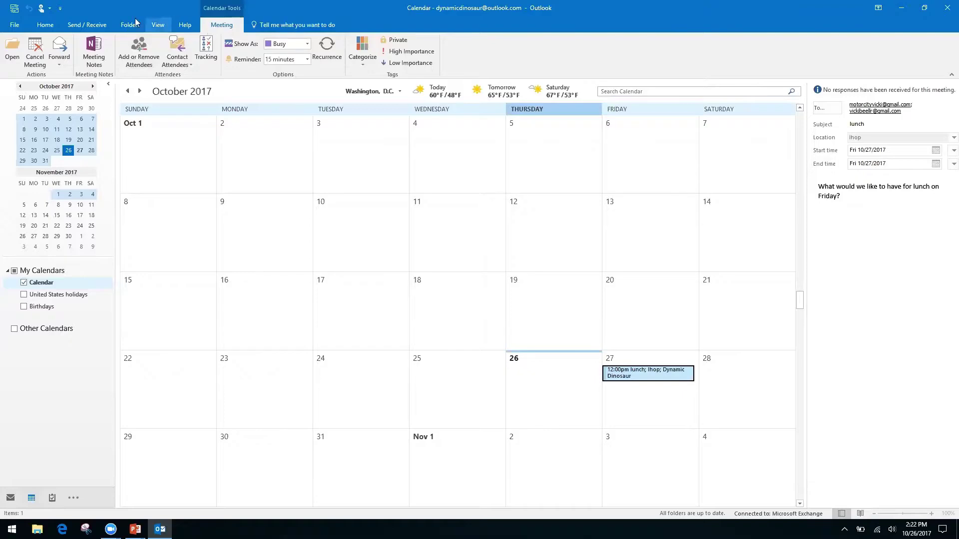
Step: Start a Share Calendar invitation from the Home tab with Availability only details
{"action": "left_click", "coordinate": [46, 26]}
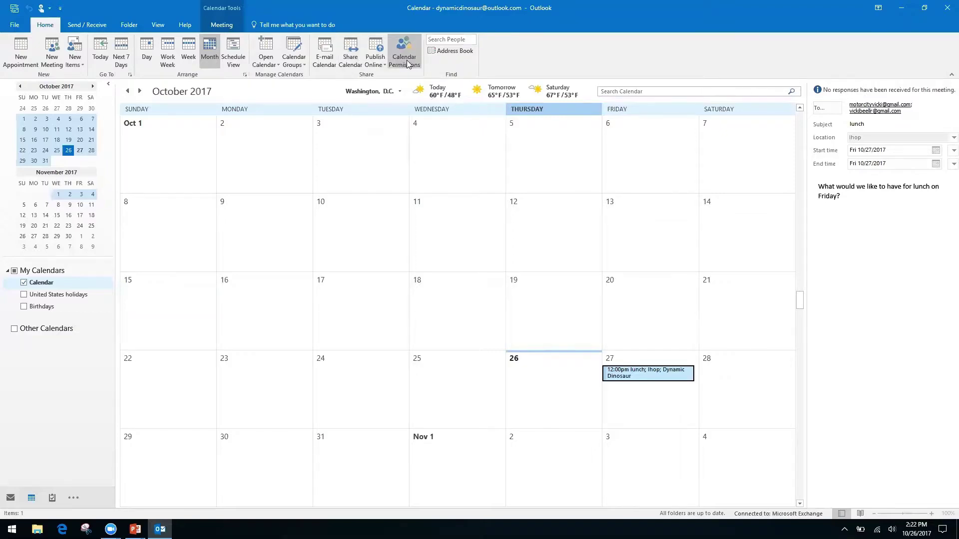
{"action": "right_click", "coordinate": [344, 60]}
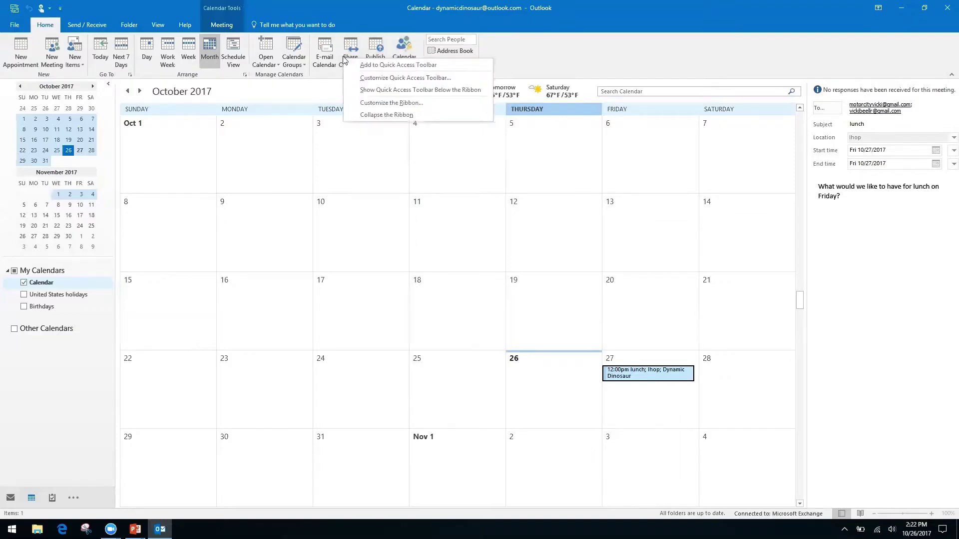
{"action": "left_click", "coordinate": [350, 44]}
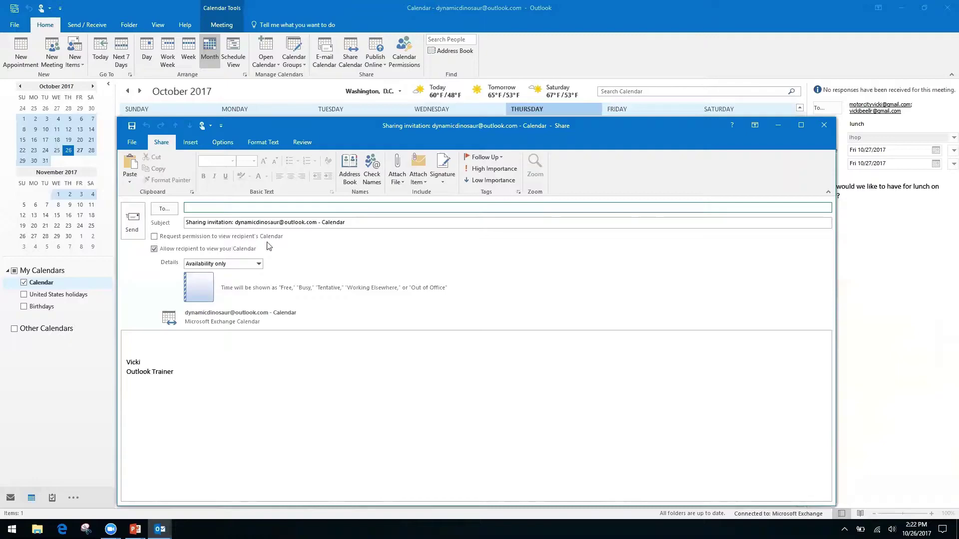
Step: Toggle requesting the recipient's calendar back on and click into the subject and message body
{"action": "left_click", "coordinate": [154, 235]}
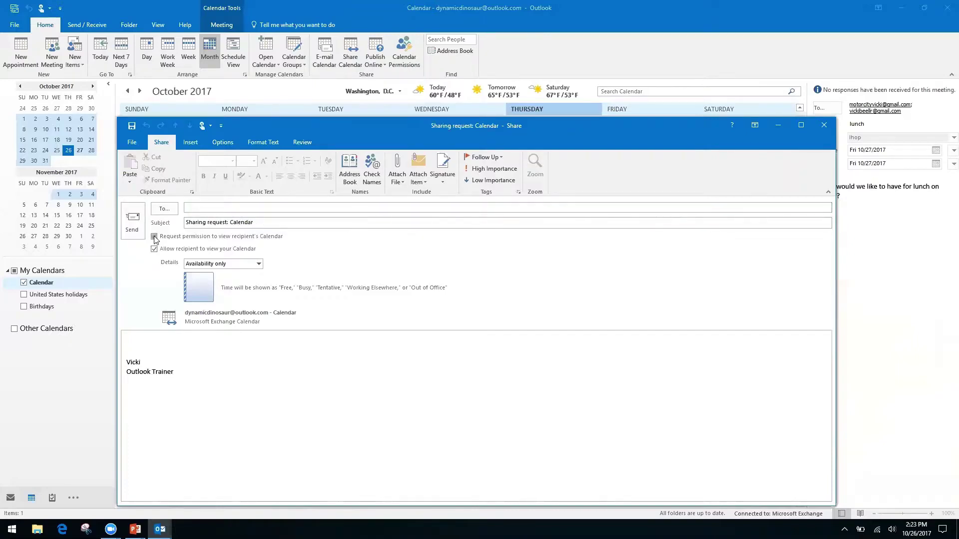
{"action": "left_click", "coordinate": [153, 236]}
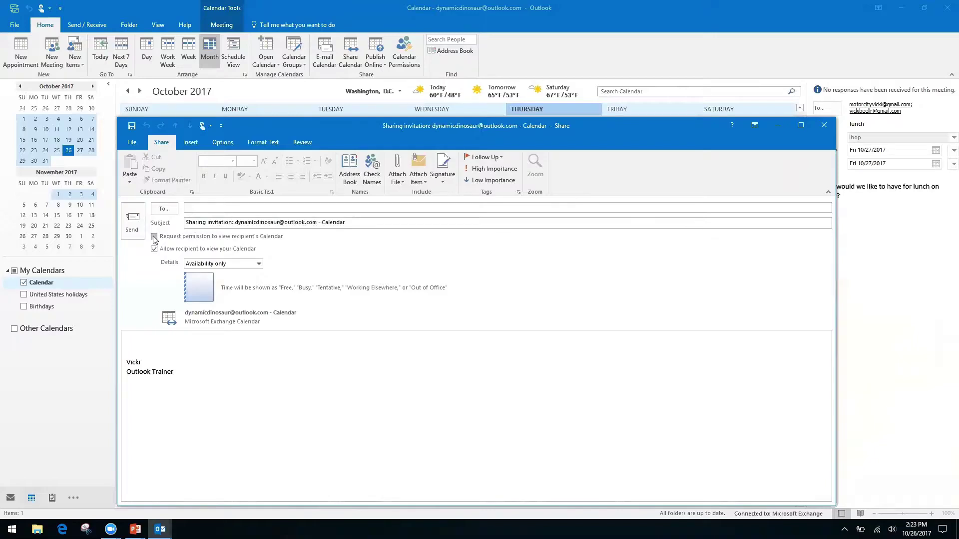
{"action": "left_click", "coordinate": [191, 221]}
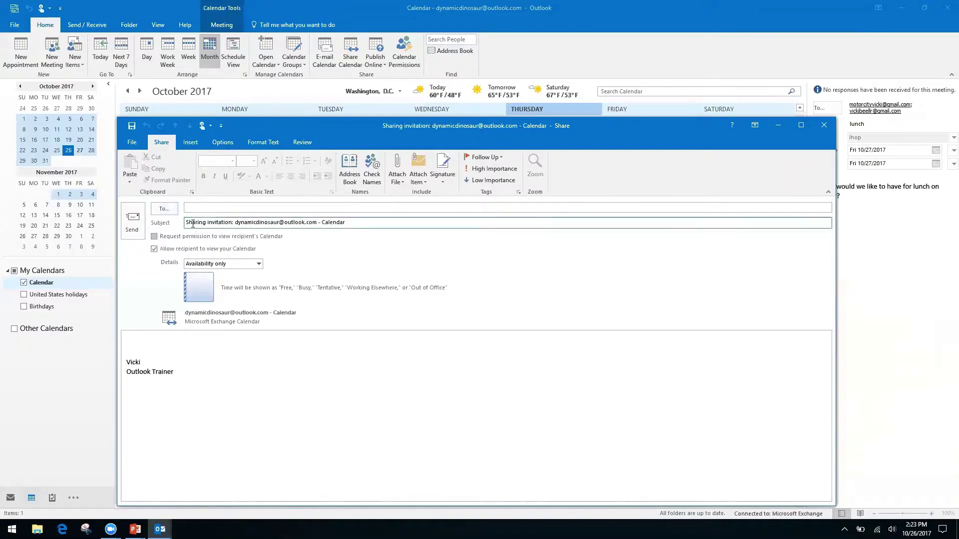
{"action": "left_click", "coordinate": [155, 237]}
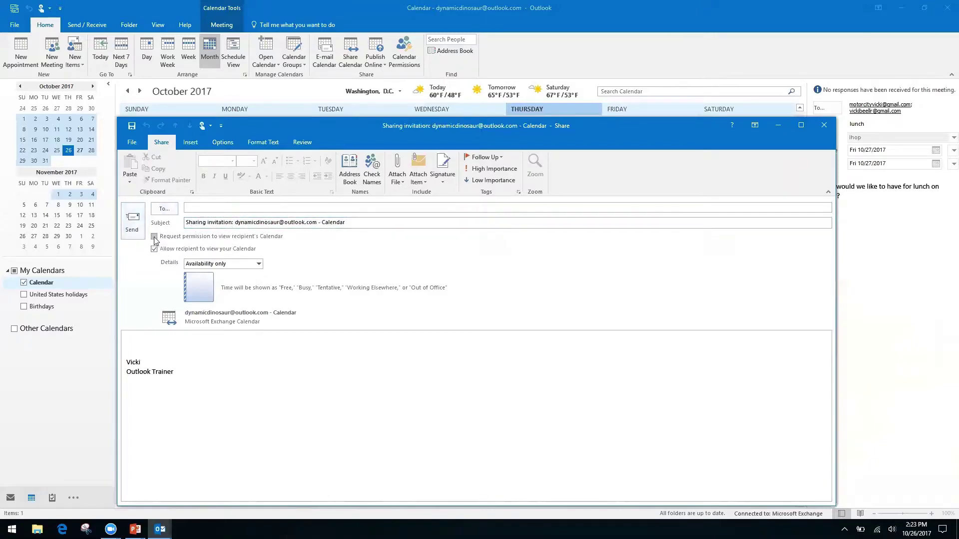
{"action": "left_click", "coordinate": [230, 221]}
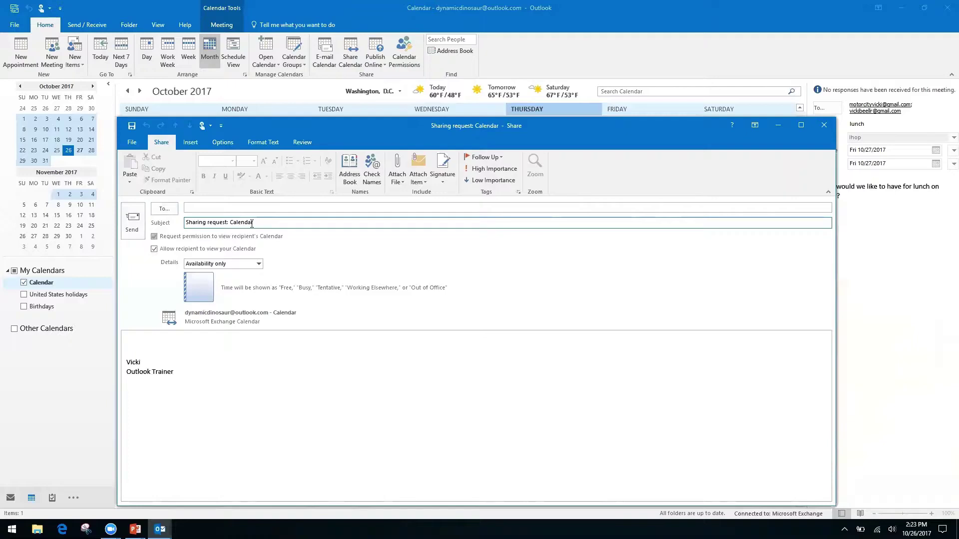
{"action": "left_click", "coordinate": [139, 341]}
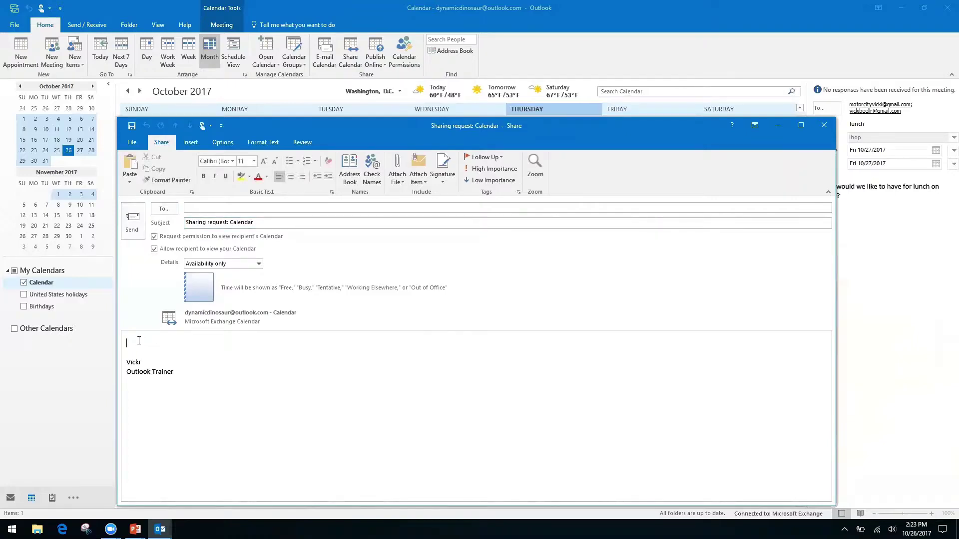
Step: Keep the 'Availability only' detail level and close the sharing request
{"action": "left_click", "coordinate": [259, 265]}
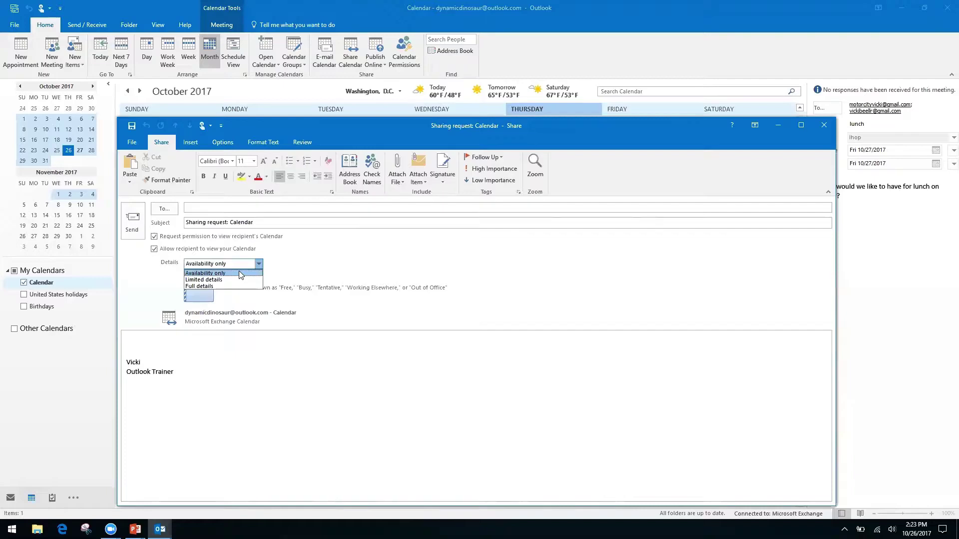
{"action": "left_click", "coordinate": [304, 260]}
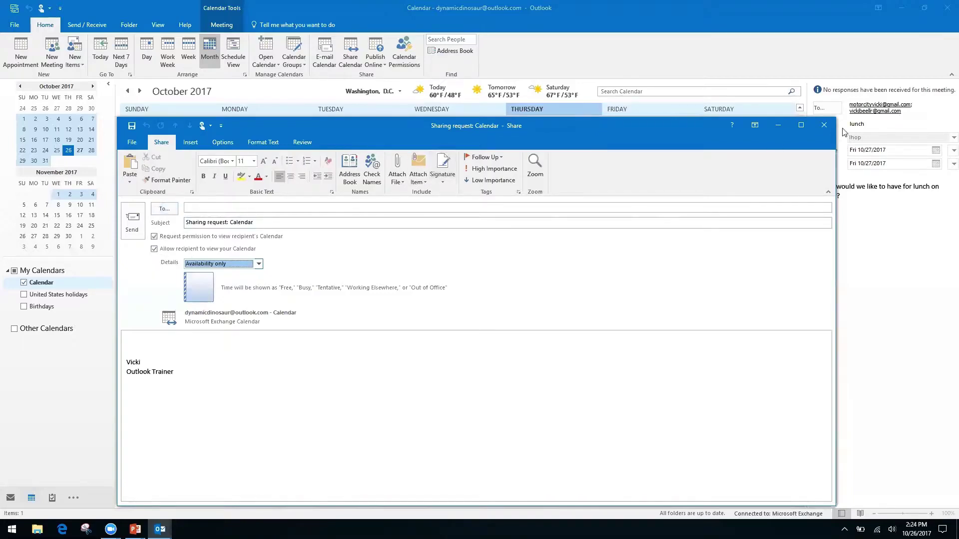
{"action": "left_click", "coordinate": [823, 126]}
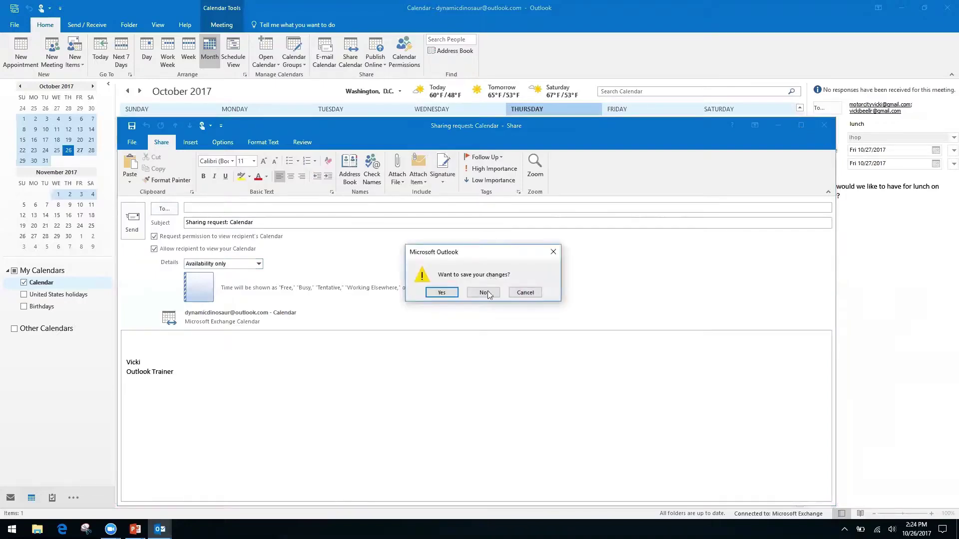
Step: Discard the sharing request unsaved, then review and close the Calendar Permissions properties
{"action": "left_click", "coordinate": [483, 293]}
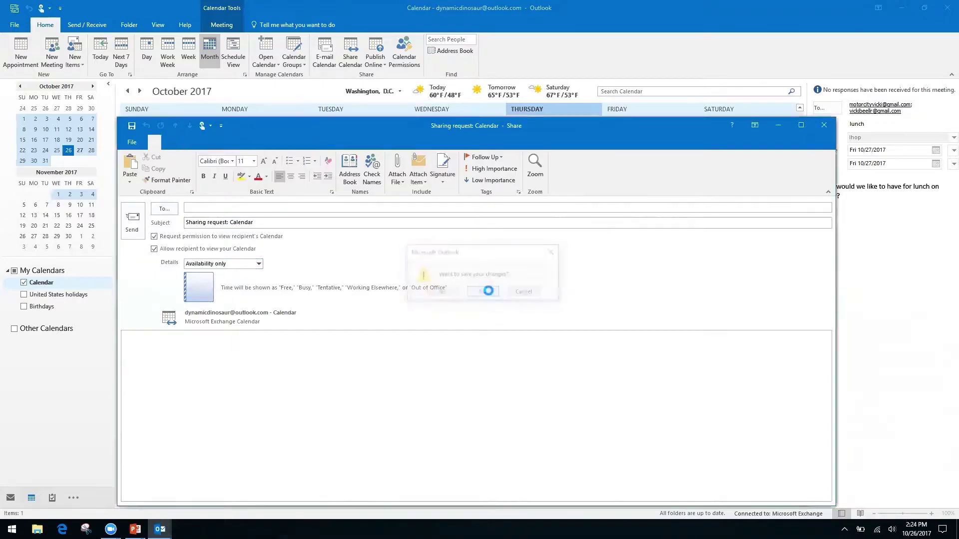
{"action": "left_click", "coordinate": [405, 45]}
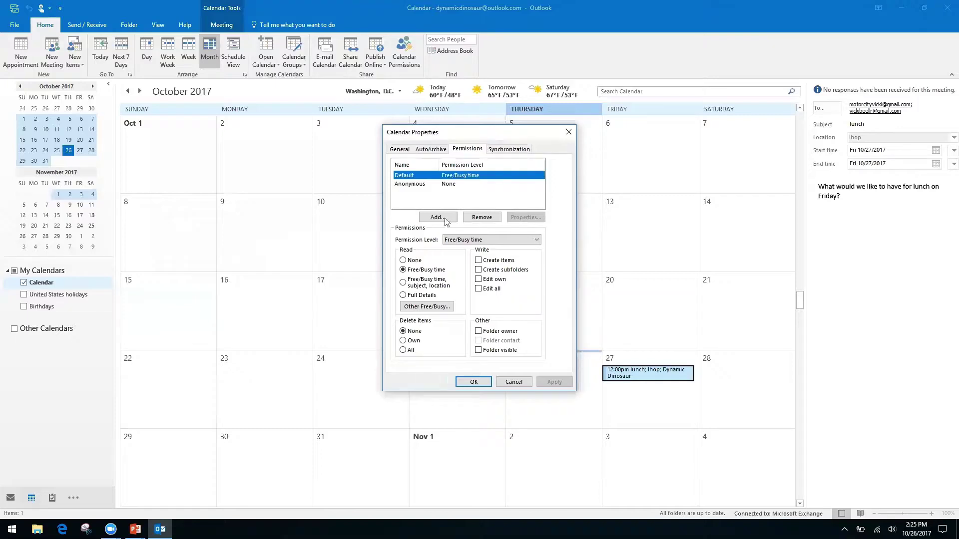
{"action": "left_click", "coordinate": [567, 132]}
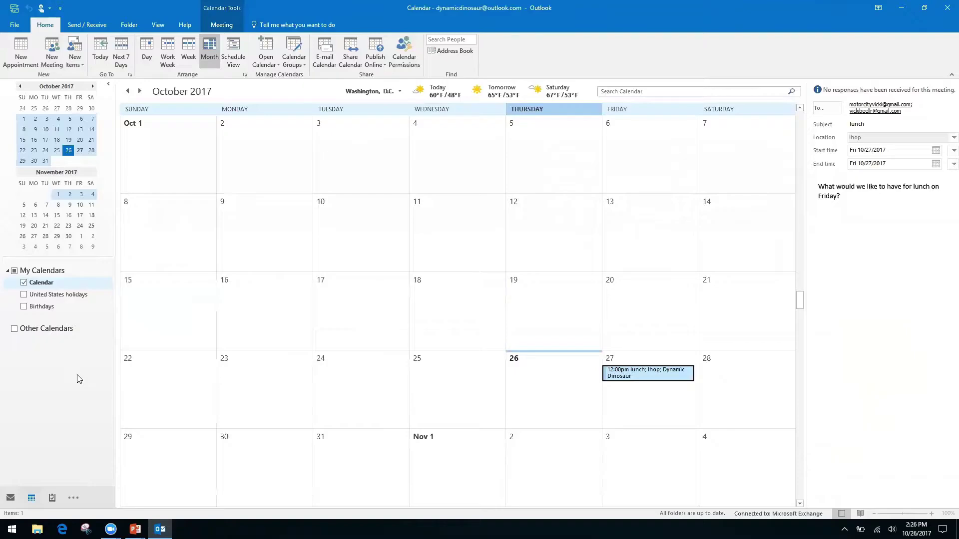
{"action": "key", "text": "alt+Tab"}
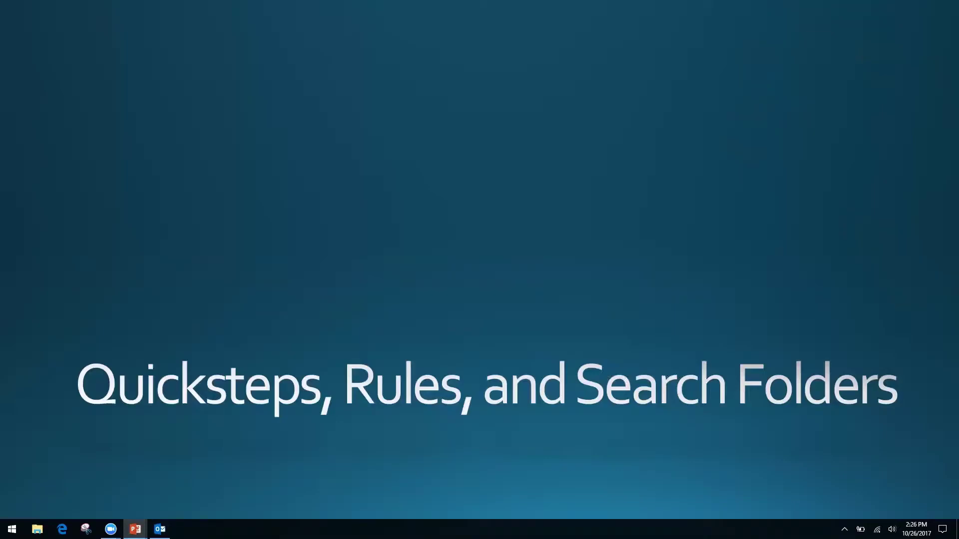
{"action": "key", "text": "alt+Tab"}
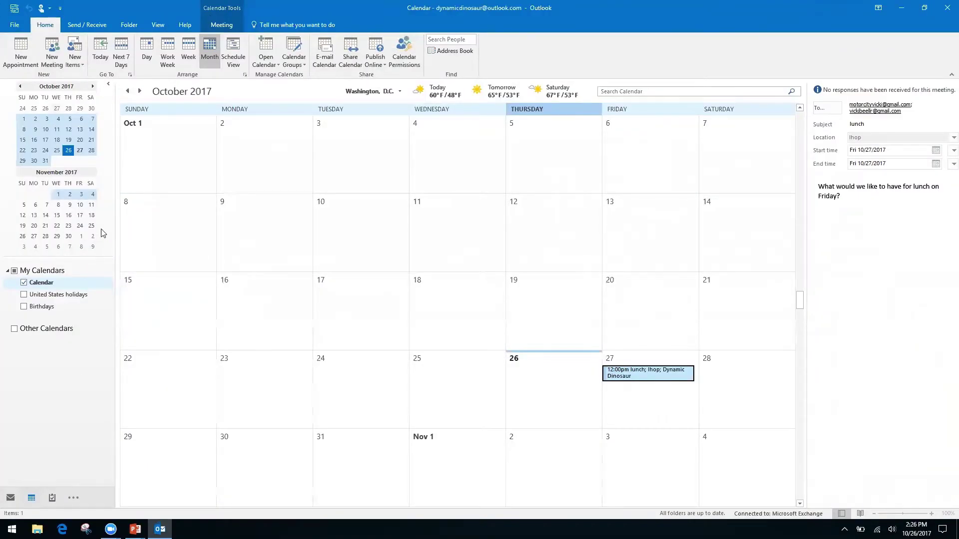
Step: Switch to the Inbox with Ctrl+1 to show the 'Friday Lunch' conversation
{"action": "key", "text": "ctrl+1"}
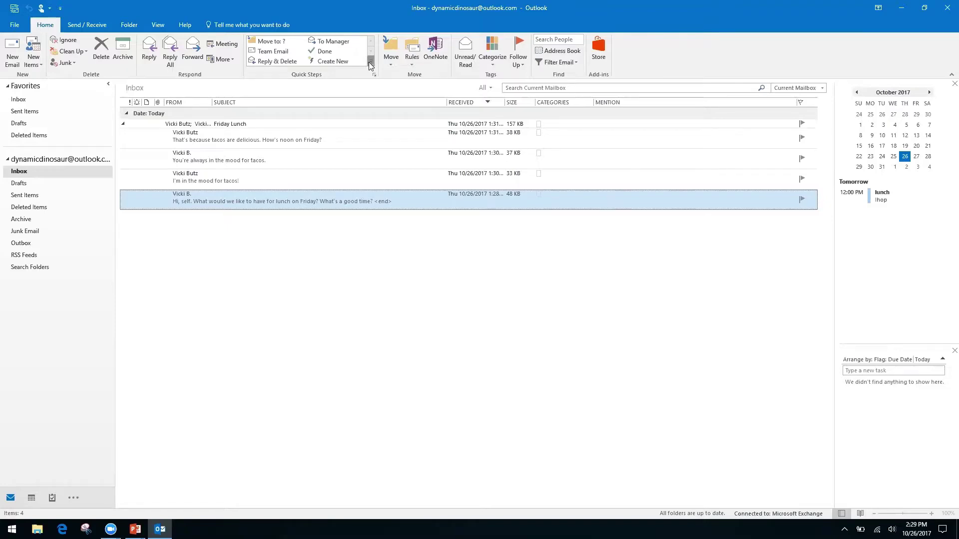
Step: From the expanded Quick Steps gallery, start a new Custom quick step, opening 'My Quick Step'
{"action": "left_click", "coordinate": [370, 62]}
{"action": "left_click", "coordinate": [388, 61]}
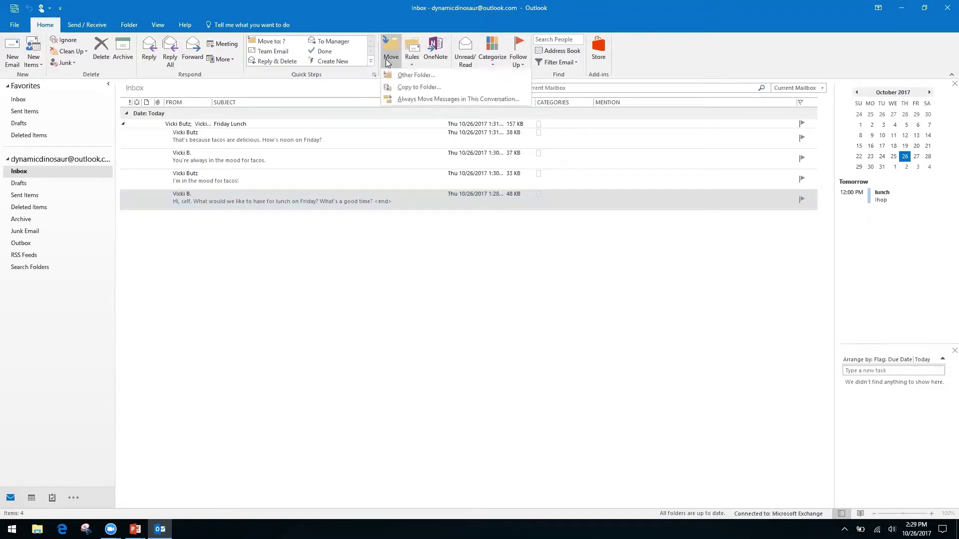
{"action": "left_click", "coordinate": [353, 16]}
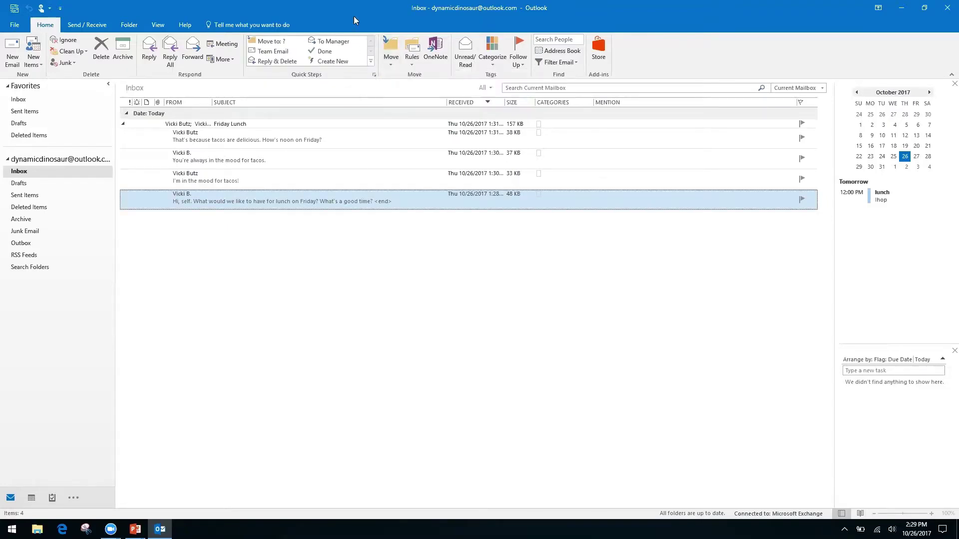
{"action": "left_click", "coordinate": [370, 61]}
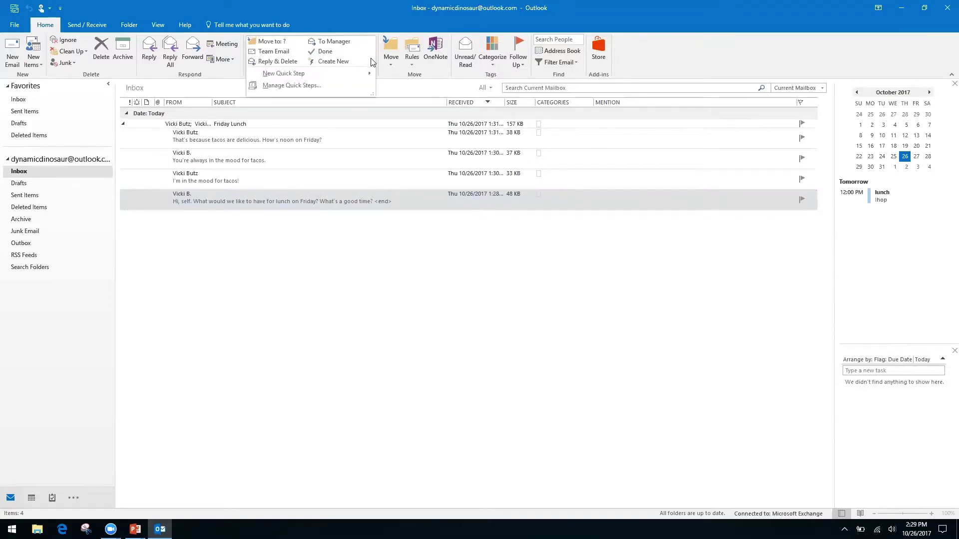
{"action": "mouse_move", "coordinate": [280, 78]}
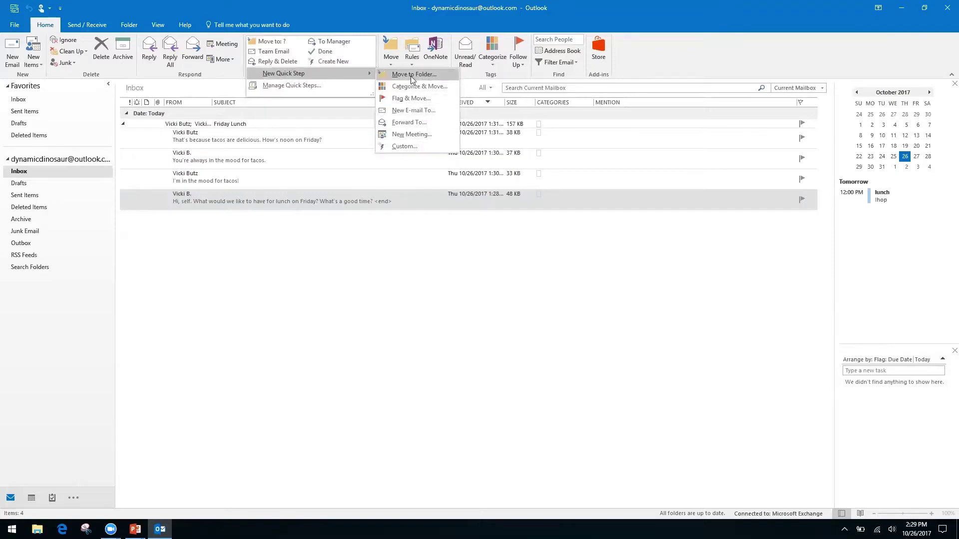
{"action": "left_click", "coordinate": [402, 145]}
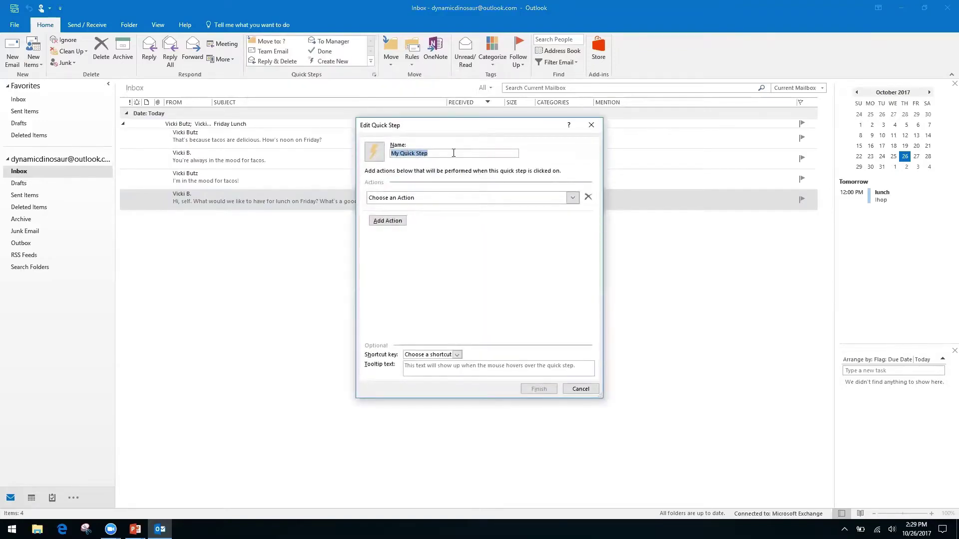
Step: Name the quick step 'Request', set its action to Reply, and show the Reply options
{"action": "type", "text": "Request"}
{"action": "left_click", "coordinate": [573, 200]}
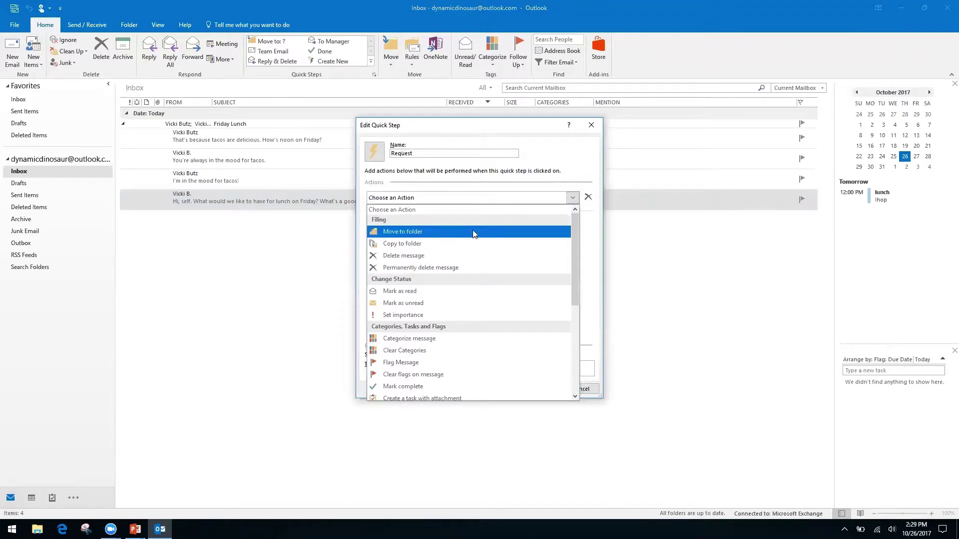
{"action": "left_click_drag", "start_coordinate": [573, 245], "coordinate": [573, 333]}
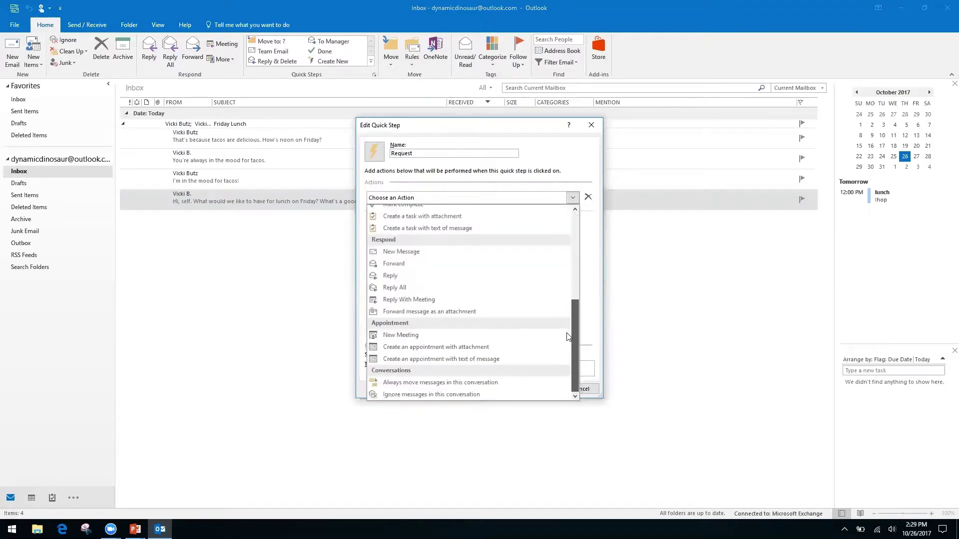
{"action": "left_click", "coordinate": [392, 280]}
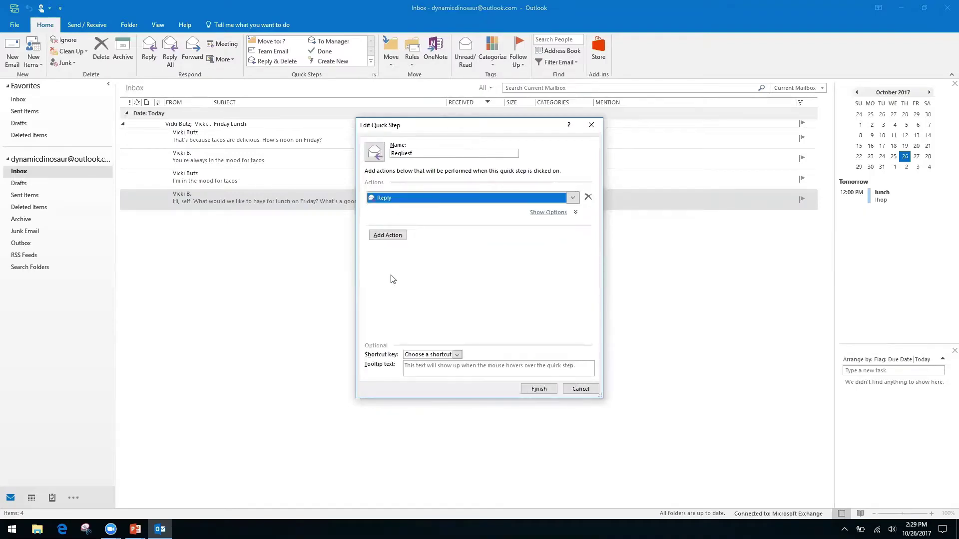
{"action": "left_click", "coordinate": [389, 238]}
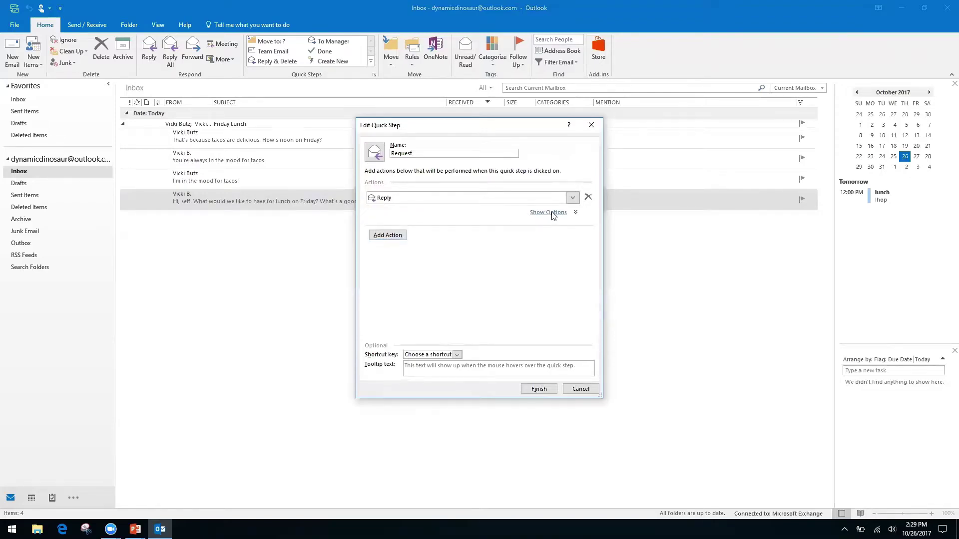
{"action": "left_click", "coordinate": [552, 213]}
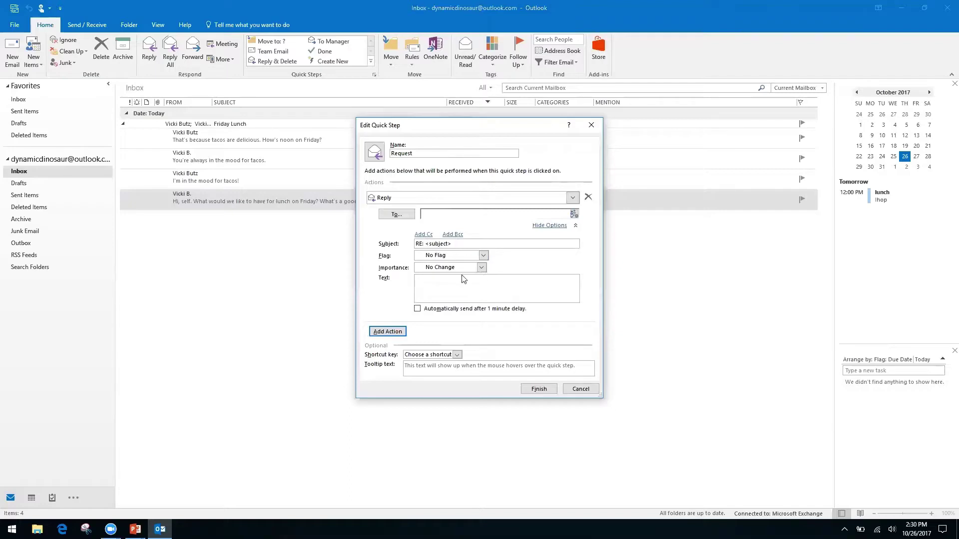
{"action": "right_click", "coordinate": [500, 279]}
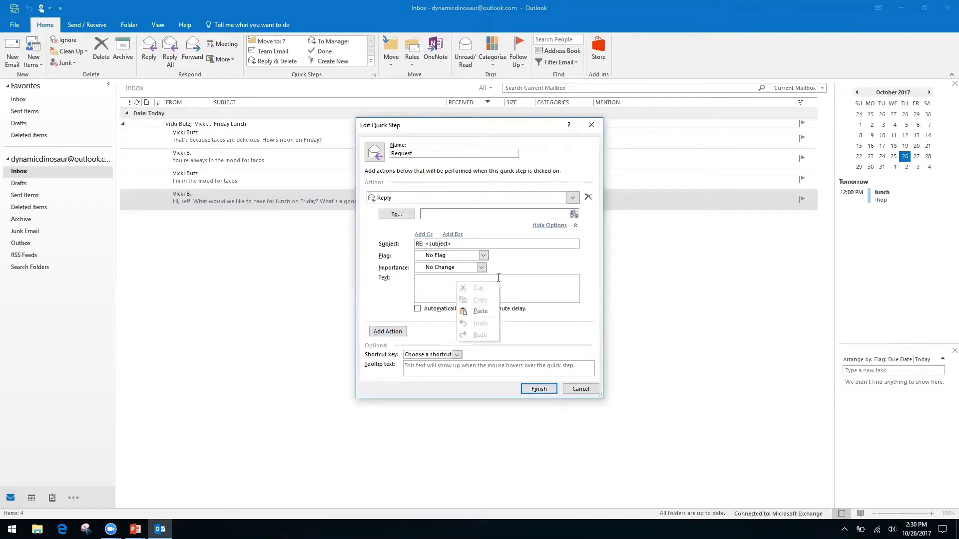
Step: Type the reply text 'Hello, thank you for your request. We have receive it, and it is being processed by our team.'
{"action": "right_click", "coordinate": [427, 284]}
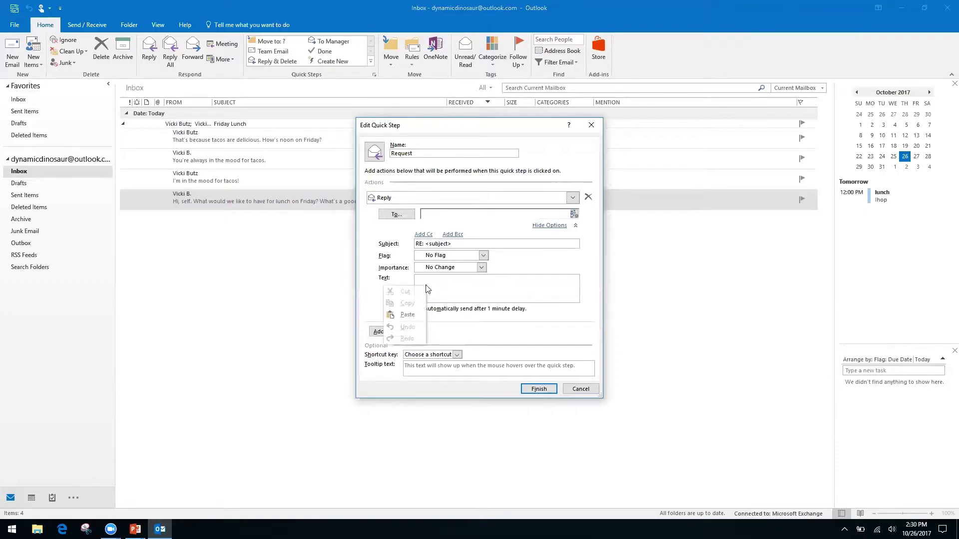
{"action": "left_click", "coordinate": [439, 278]}
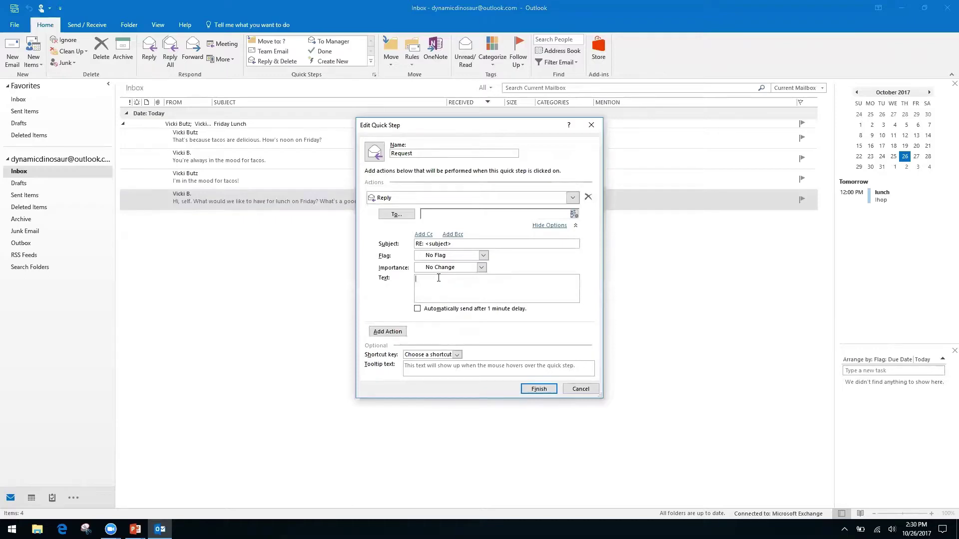
{"action": "type", "text": "Hello, thank you for your request. We have receive it, and it "}
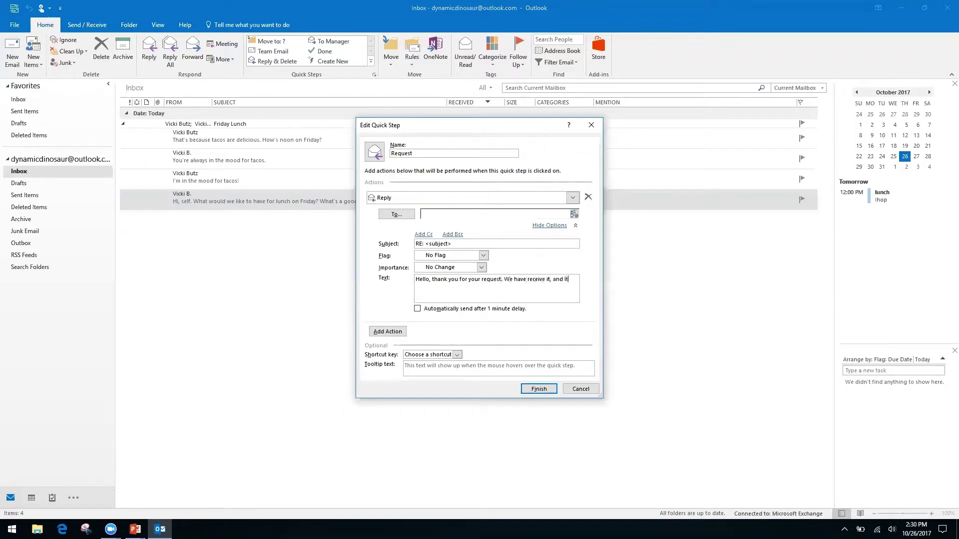
{"action": "type", "text": "is being processed by "}
{"action": "type", "text": "our "}
{"action": "type", "text": "team."}
Step: Open the Reply's Cc field without adding a recipient, then hide the Reply action's options
{"action": "left_click", "coordinate": [424, 234]}
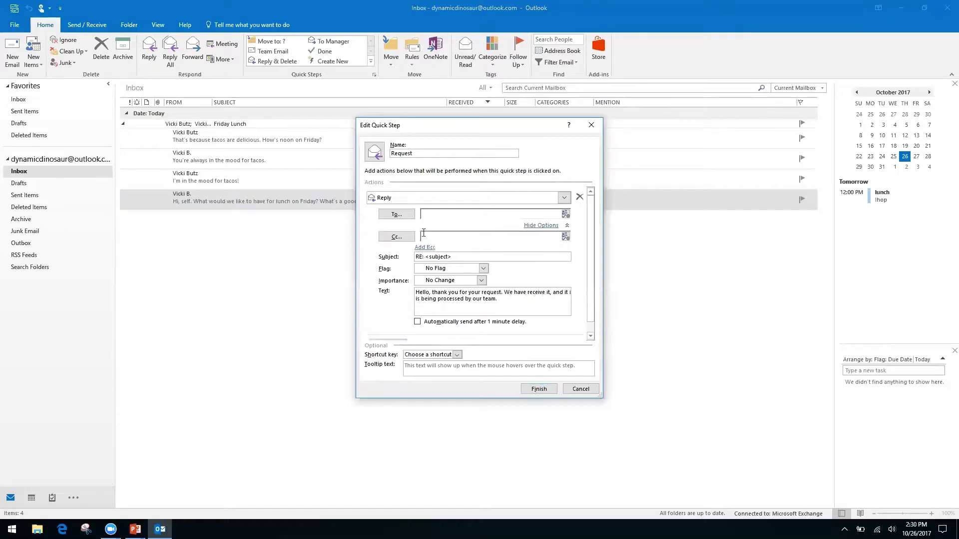
{"action": "left_click", "coordinate": [449, 236]}
{"action": "right_click", "coordinate": [440, 236]}
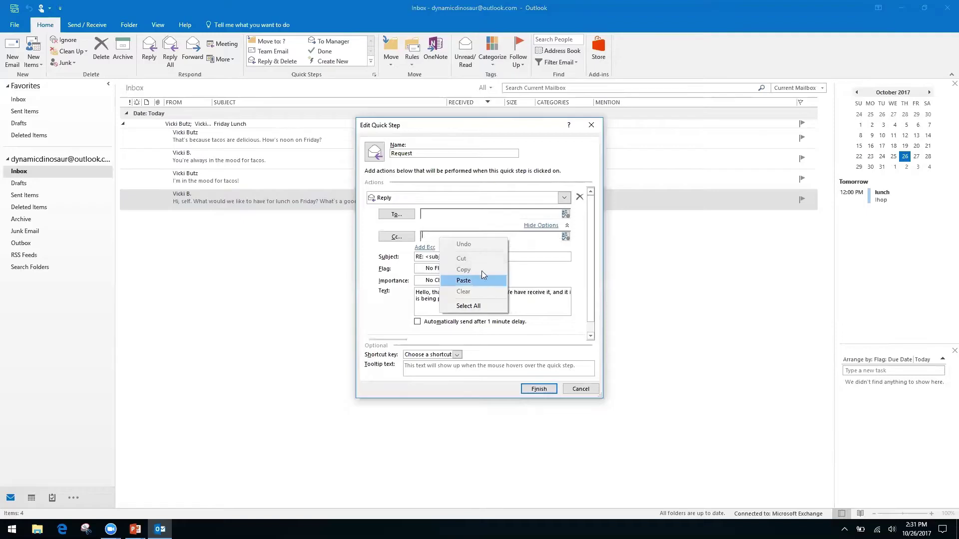
{"action": "left_click", "coordinate": [372, 268]}
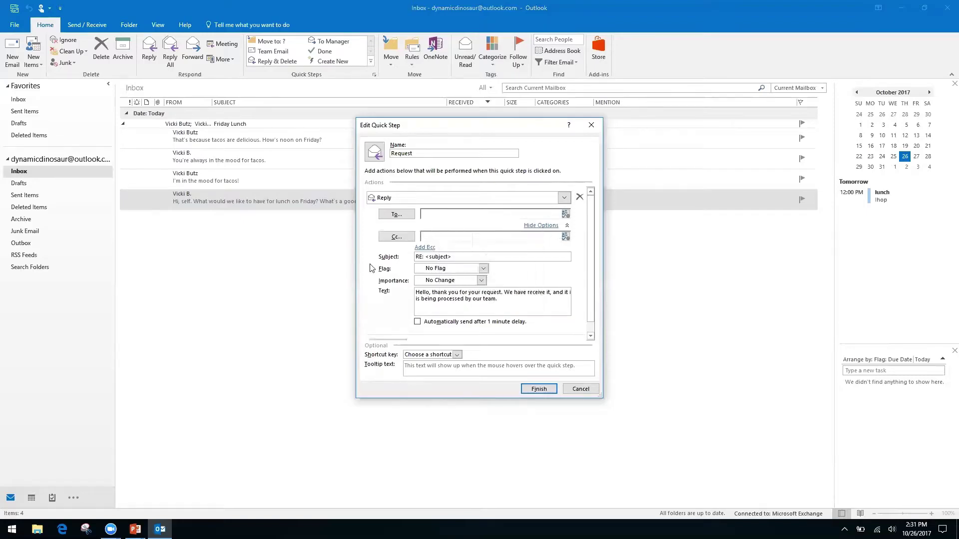
{"action": "right_click", "coordinate": [445, 237]}
{"action": "left_click", "coordinate": [467, 238]}
{"action": "right_click", "coordinate": [467, 238]}
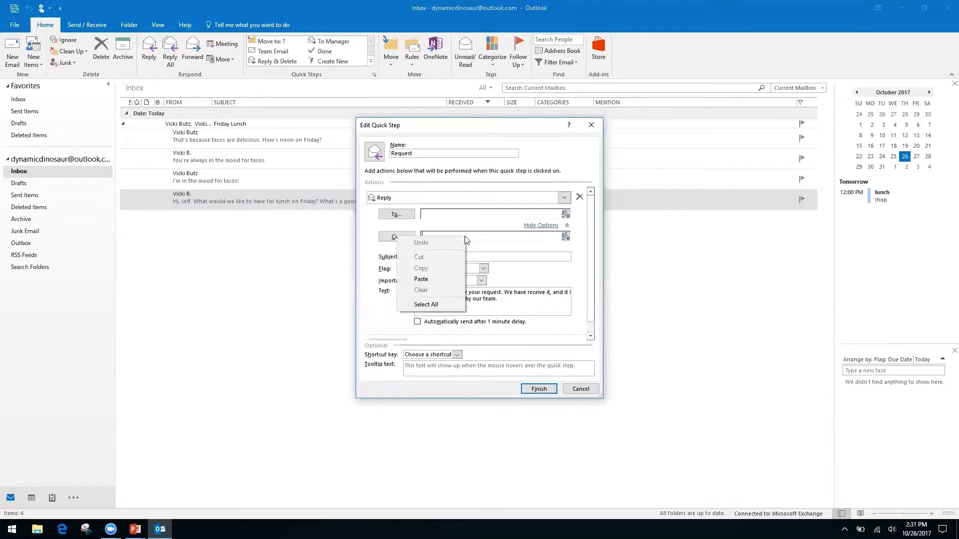
{"action": "left_click", "coordinate": [379, 287]}
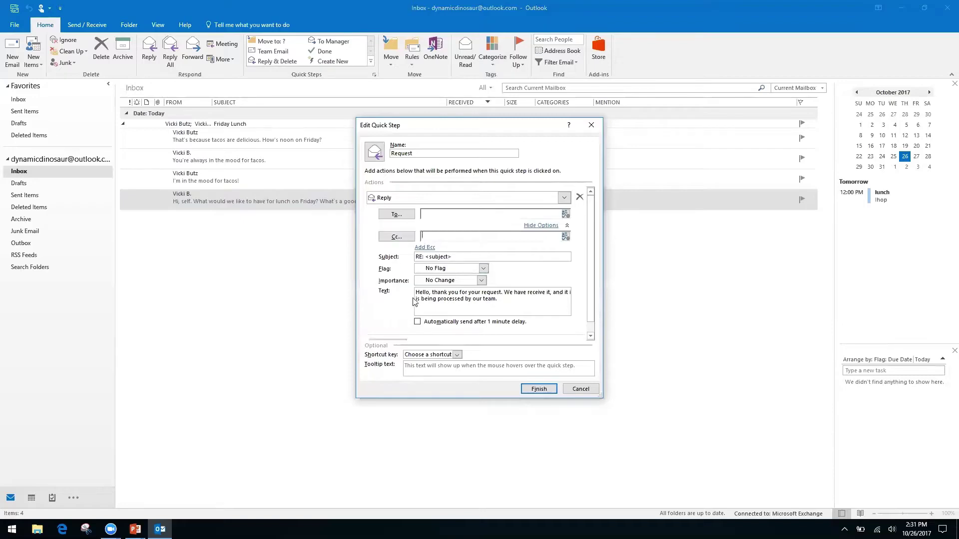
{"action": "left_click", "coordinate": [543, 225]}
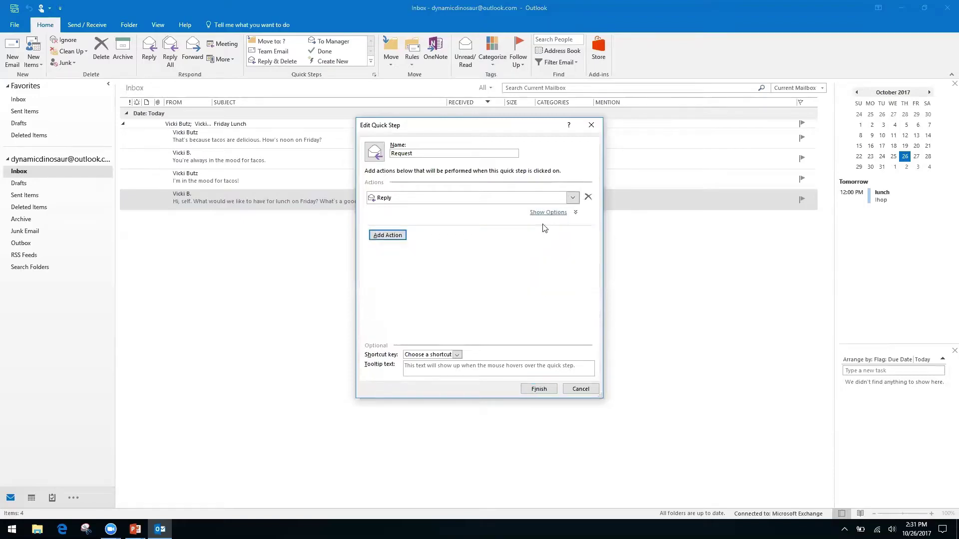
Step: Add a second Forward action addressed to the contact's Gmail address
{"action": "left_click", "coordinate": [400, 235]}
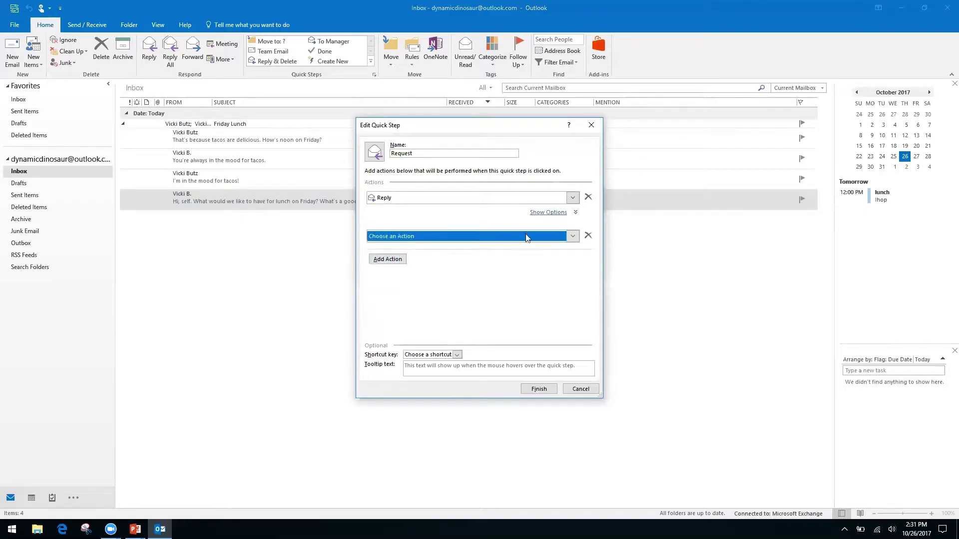
{"action": "left_click", "coordinate": [573, 237]}
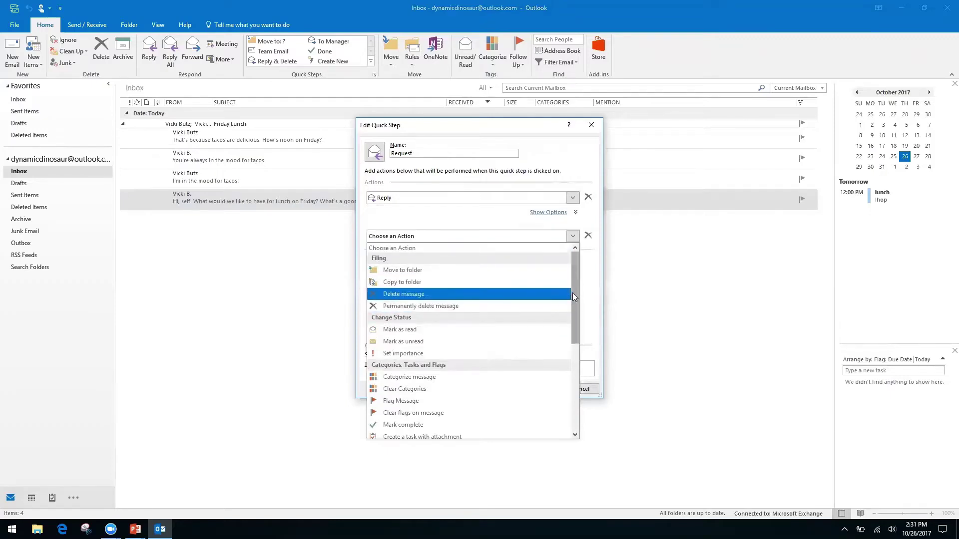
{"action": "left_click_drag", "start_coordinate": [572, 291], "coordinate": [571, 379]}
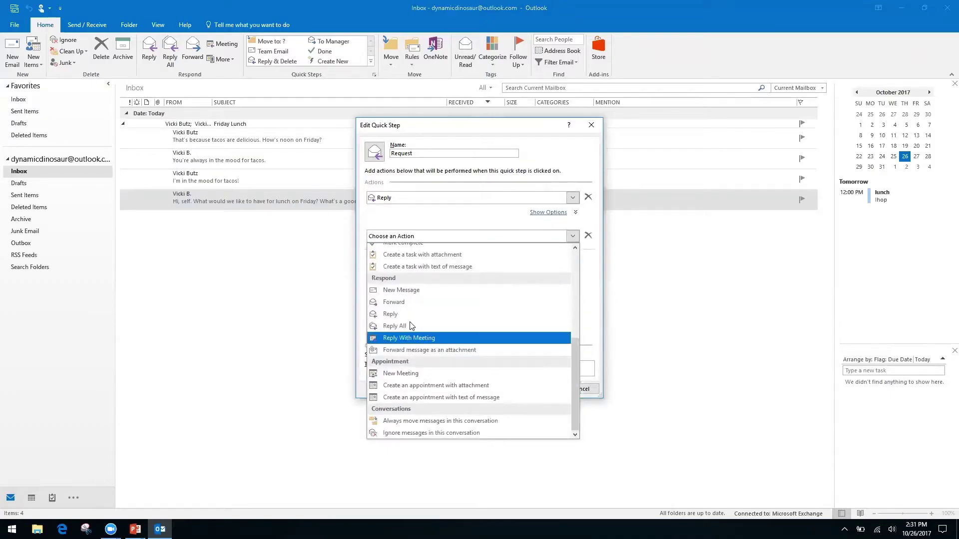
{"action": "left_click", "coordinate": [404, 302]}
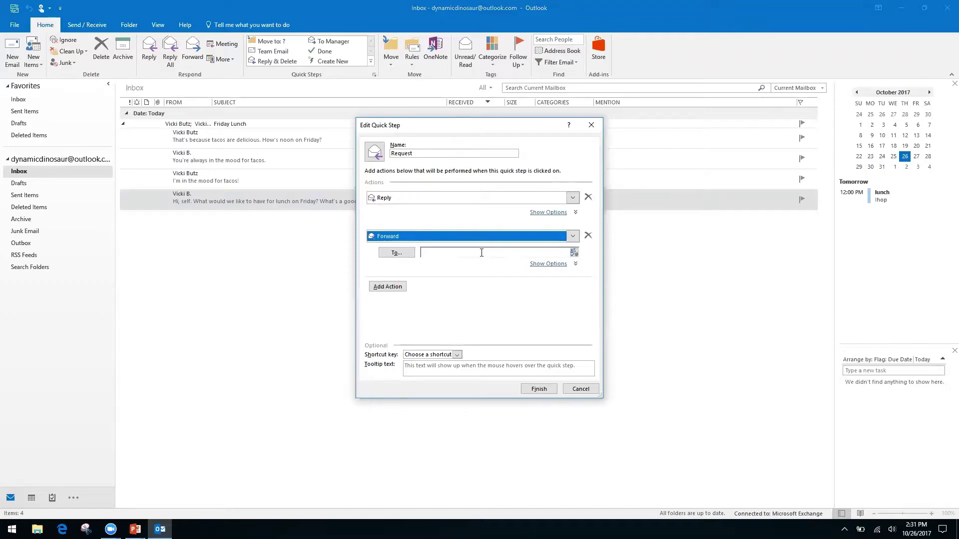
{"action": "left_click", "coordinate": [477, 251]}
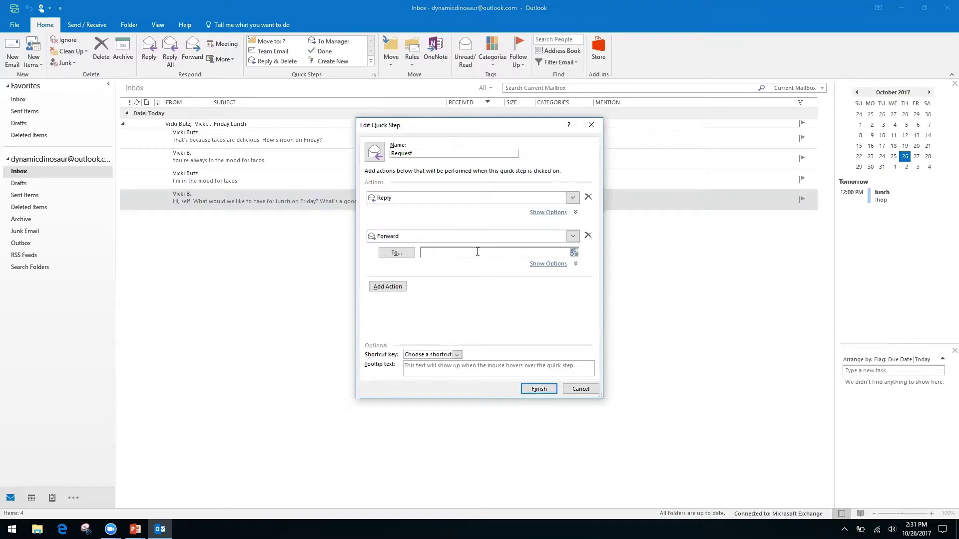
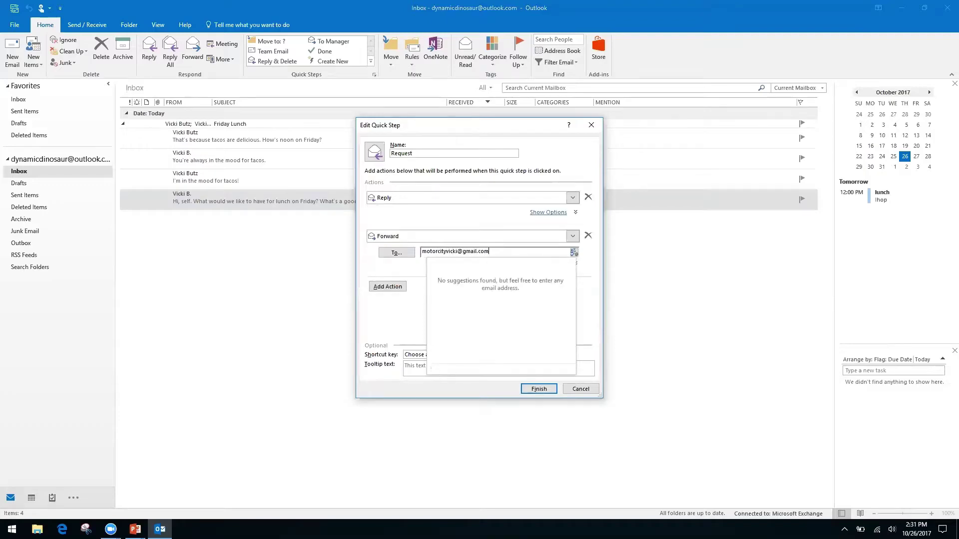
{"action": "key", "text": "Tab"}
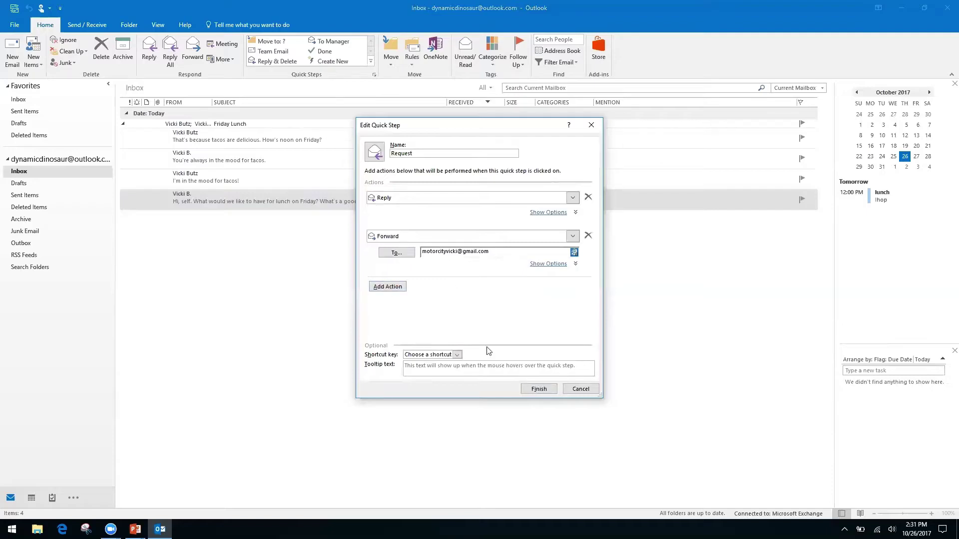
Step: Assign the CTRL+SHIFT+2 shortcut and save the Request quick step
{"action": "left_click", "coordinate": [457, 355]}
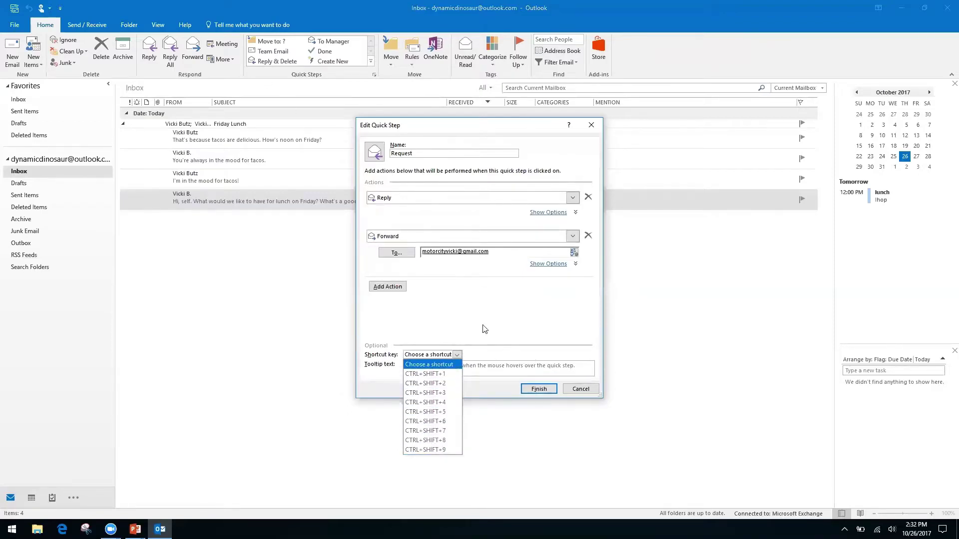
{"action": "left_click", "coordinate": [435, 384]}
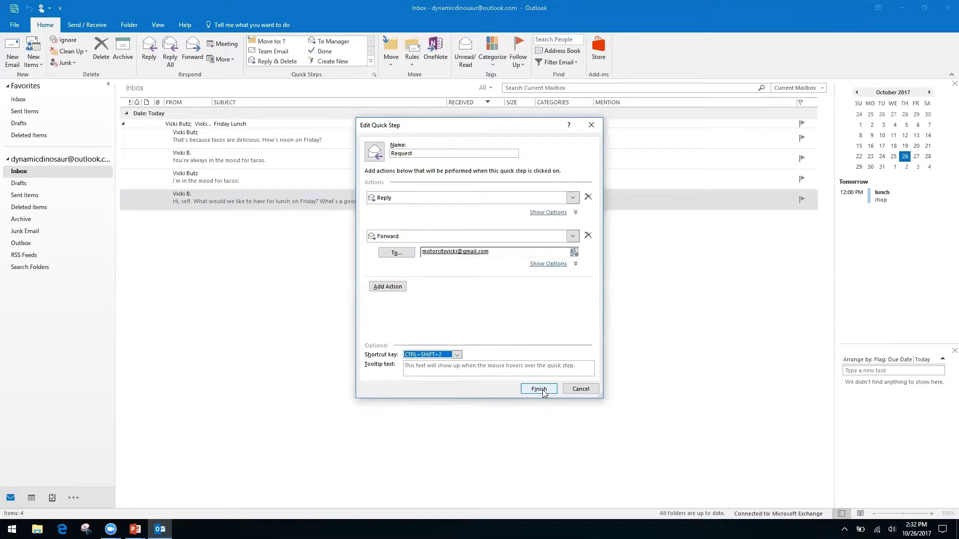
{"action": "left_click", "coordinate": [539, 388]}
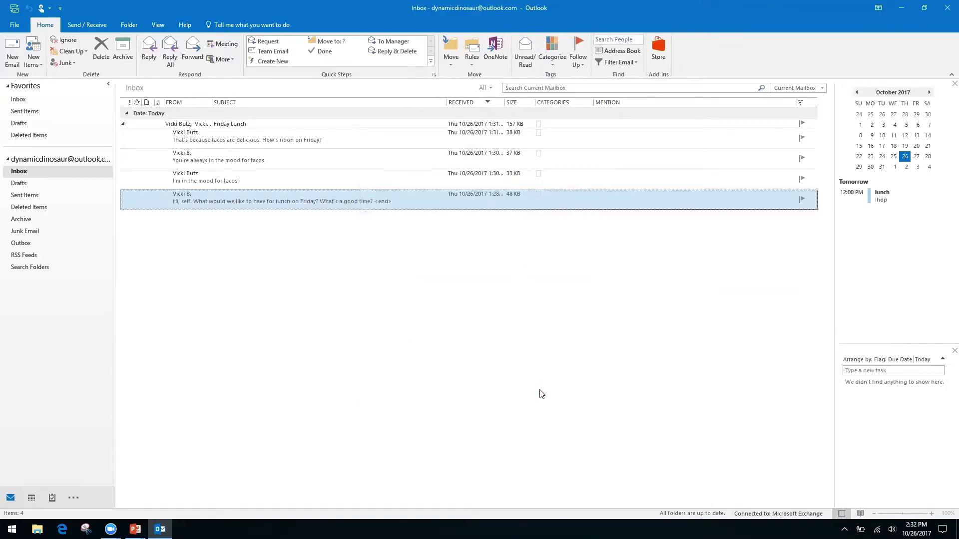
{"action": "left_click", "coordinate": [262, 180]}
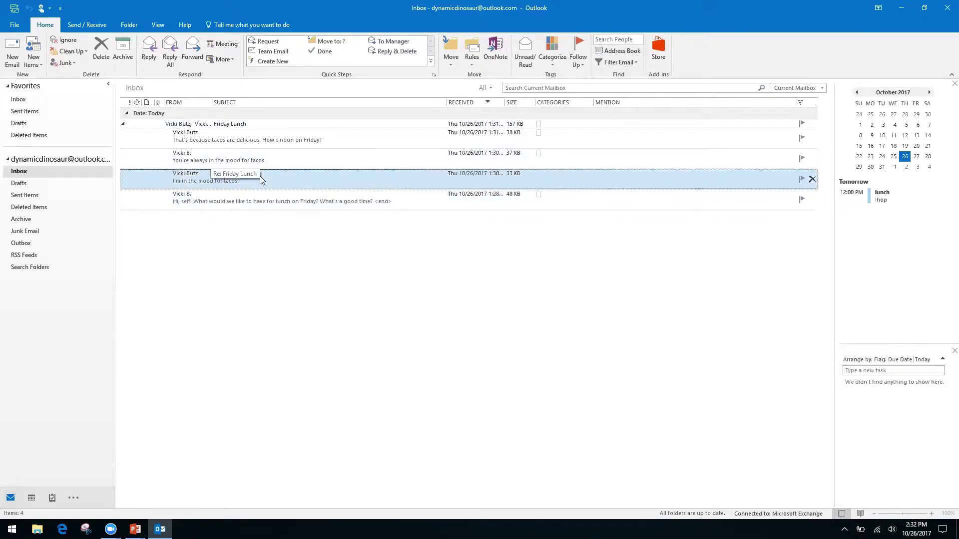
{"action": "left_click", "coordinate": [260, 175]}
{"action": "double_click", "coordinate": [260, 175]}
{"action": "key", "text": "ctrl+f"}
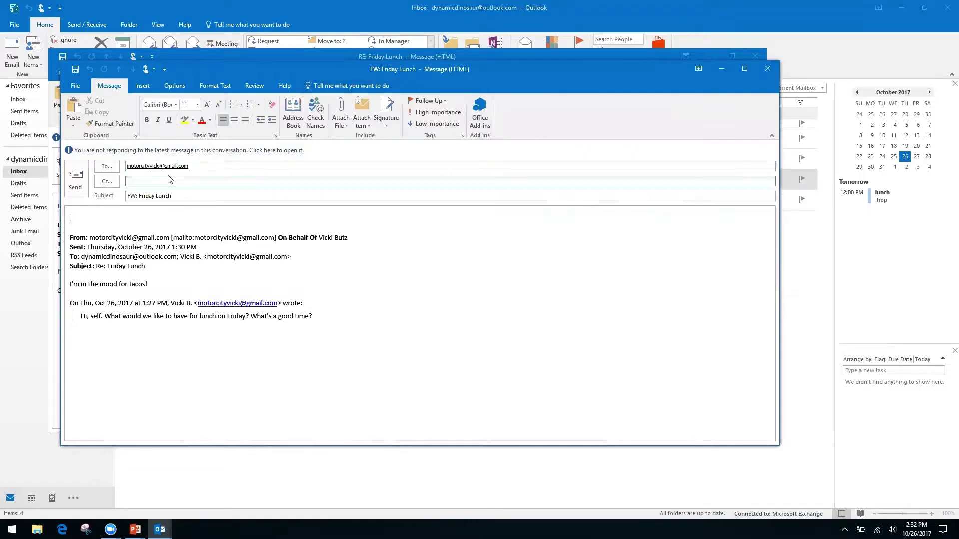
{"action": "left_click", "coordinate": [768, 72]}
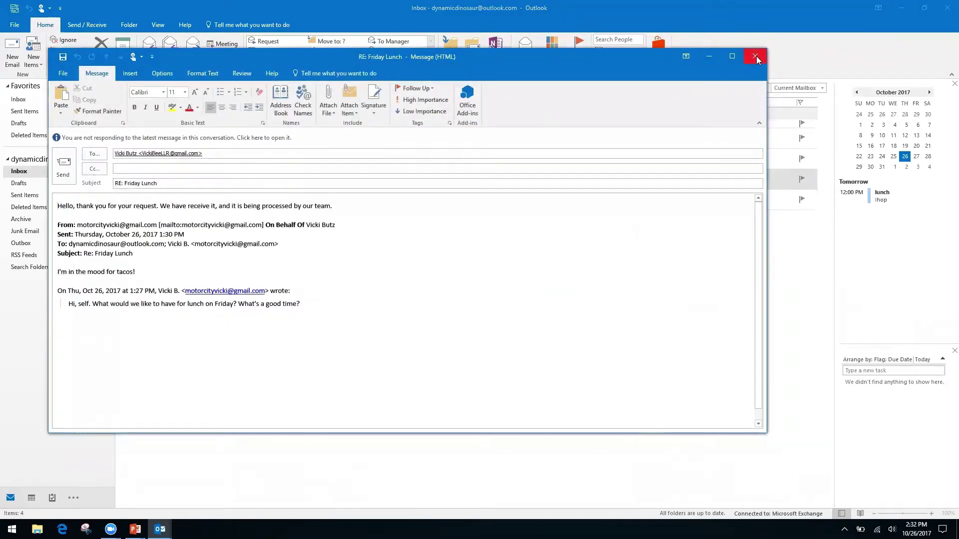
{"action": "left_click", "coordinate": [755, 56]}
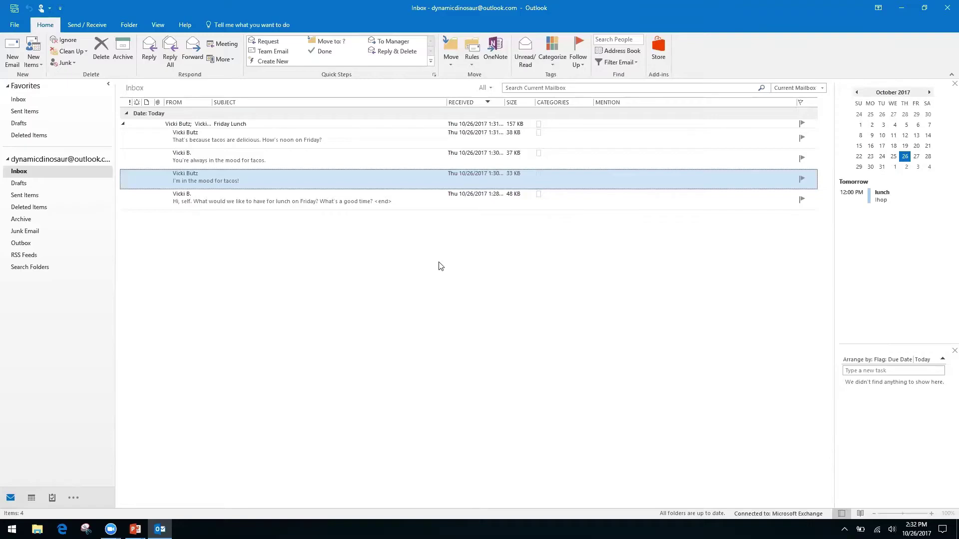
Step: Create a new quick step named 'Filders' whose first action is Move to folder
{"action": "left_click", "coordinate": [282, 60]}
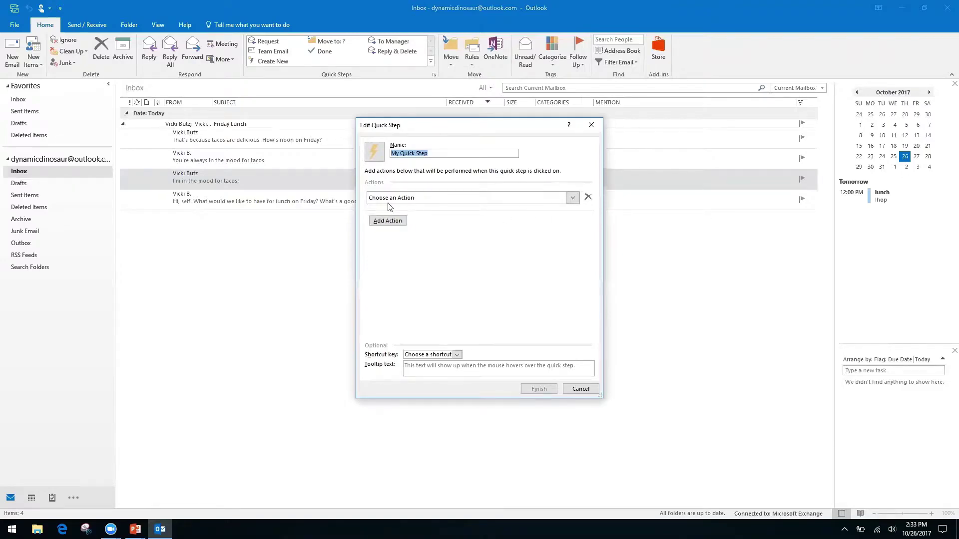
{"action": "left_click", "coordinate": [434, 152]}
{"action": "triple_click", "coordinate": [436, 152]}
{"action": "left_click", "coordinate": [436, 153]}
{"action": "triple_click", "coordinate": [436, 153]}
{"action": "type", "text": "Fi"}
{"action": "type", "text": "lders"}
{"action": "left_click", "coordinate": [572, 197]}
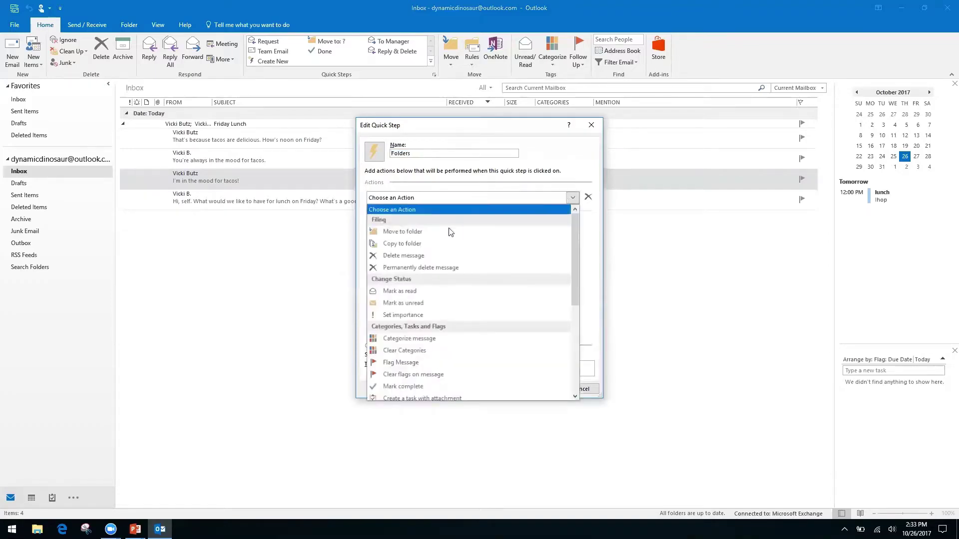
{"action": "left_click", "coordinate": [437, 232]}
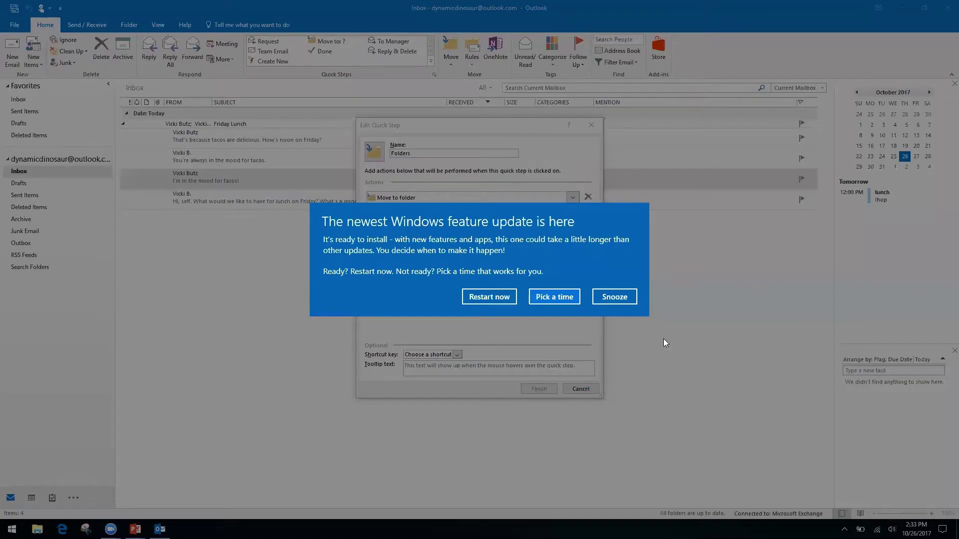
Step: Dismiss the update notice and set the destination to a new Finances folder under Inbox
{"action": "left_click", "coordinate": [623, 303]}
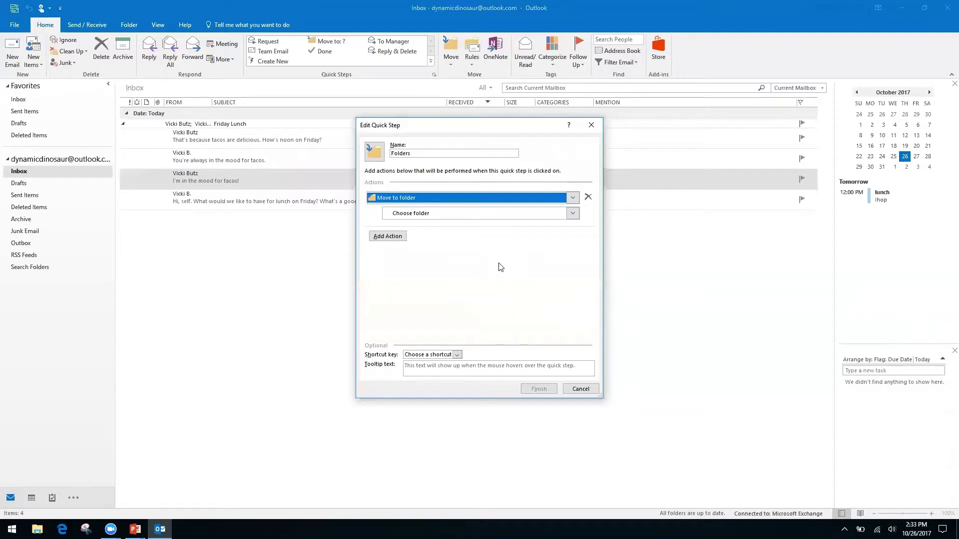
{"action": "left_click", "coordinate": [405, 213]}
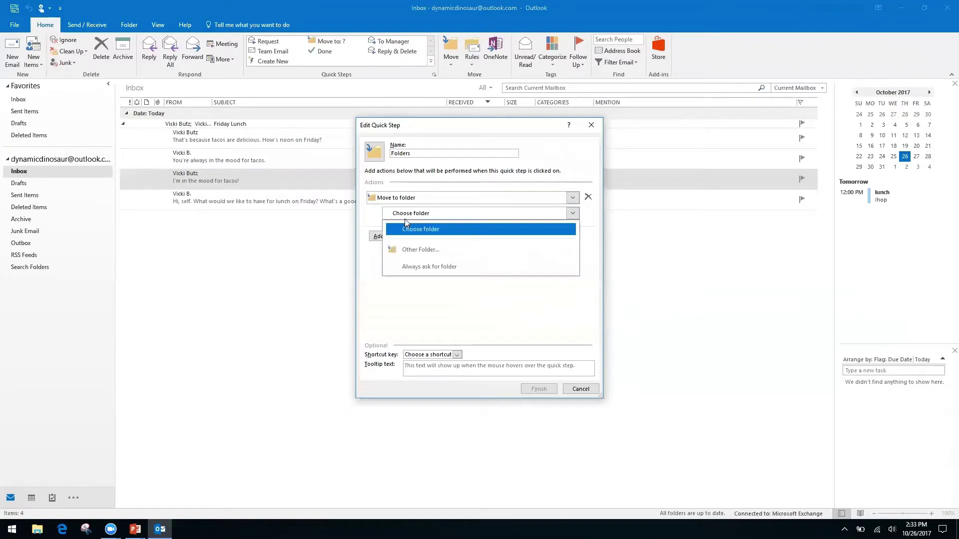
{"action": "left_click", "coordinate": [437, 249]}
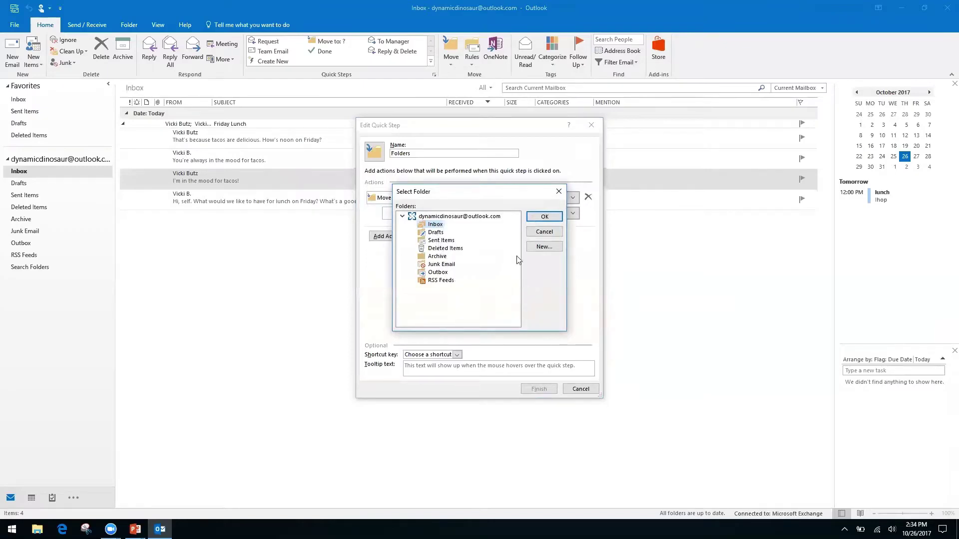
{"action": "left_click", "coordinate": [543, 247]}
{"action": "type", "text": "Finances"}
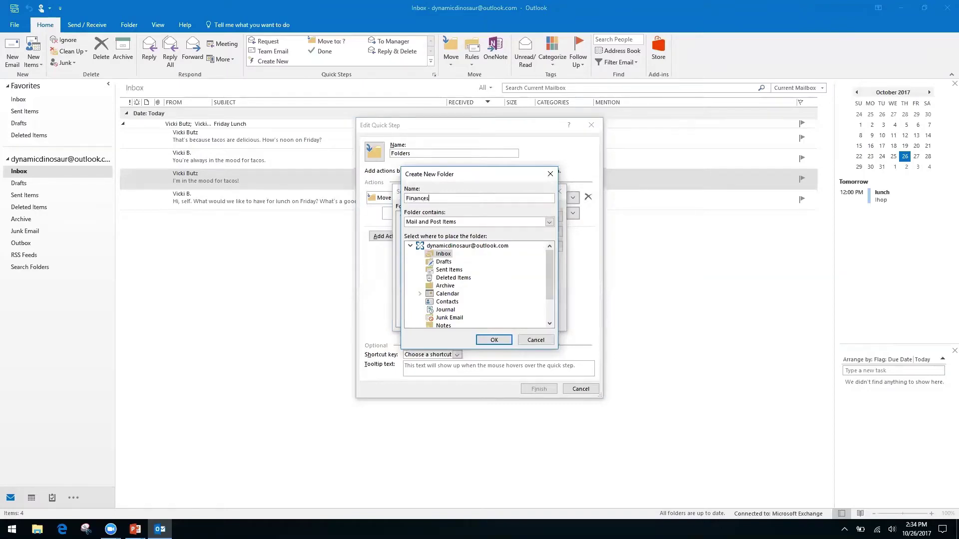
{"action": "left_click", "coordinate": [493, 340]}
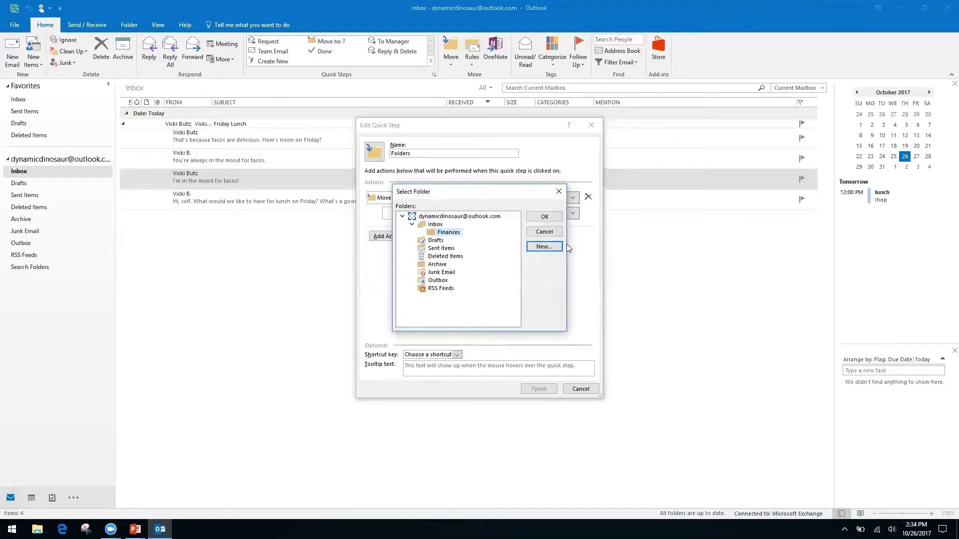
{"action": "left_click", "coordinate": [538, 217]}
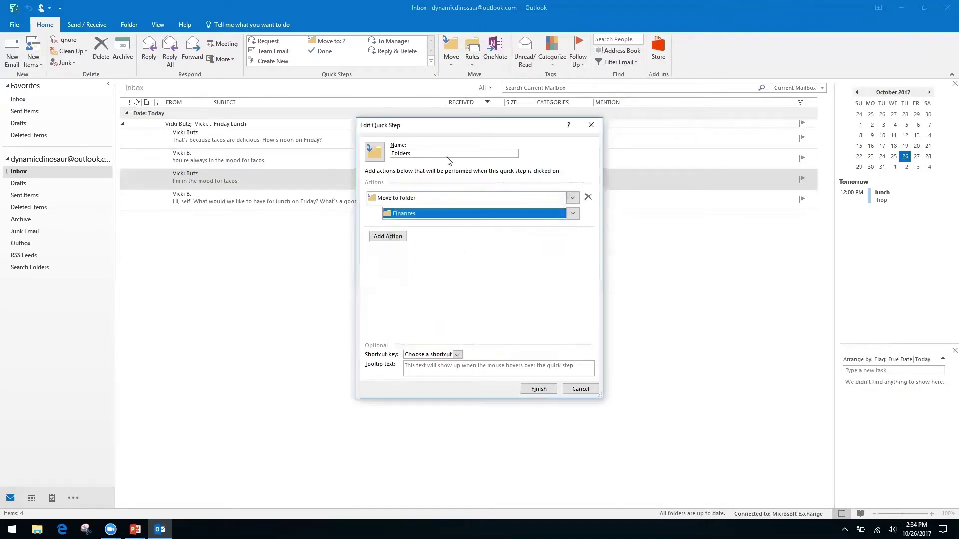
Step: Rename the quick step 'Finances' and save it
{"action": "left_click", "coordinate": [432, 150]}
{"action": "type", "text": "Fina"}
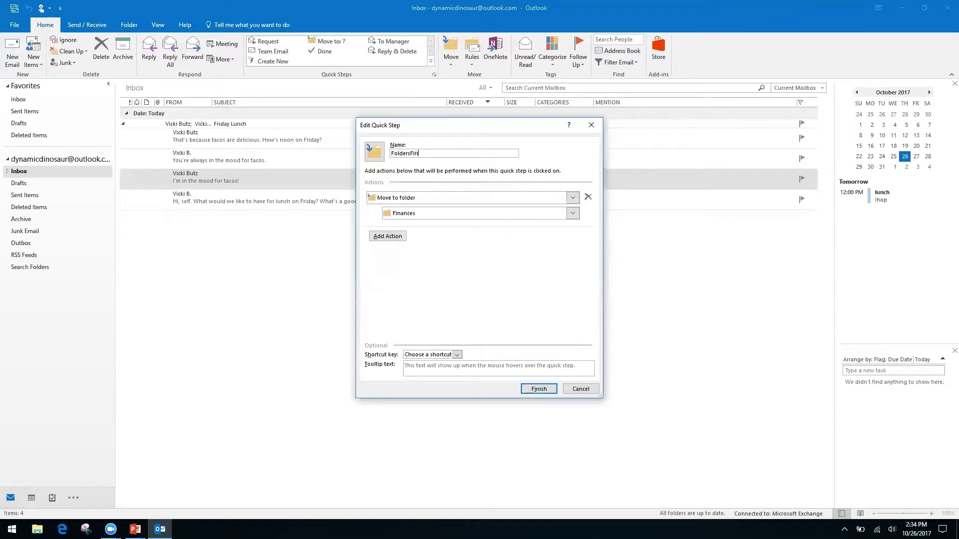
{"action": "key", "text": "BackSpace"}
{"action": "key", "text": "BackSpace"}
{"action": "key", "text": "BackSpace"}
{"action": "key", "text": "BackSpace"}
{"action": "key", "text": "BackSpace"}
{"action": "key", "text": "BackSpace"}
{"action": "key", "text": "BackSpace"}
{"action": "key", "text": "BackSpace"}
{"action": "key", "text": "BackSpace"}
{"action": "key", "text": "BackSpace"}
{"action": "key", "text": "BackSpace"}
{"action": "type", "text": "Finances"}
{"action": "left_click", "coordinate": [538, 389]}
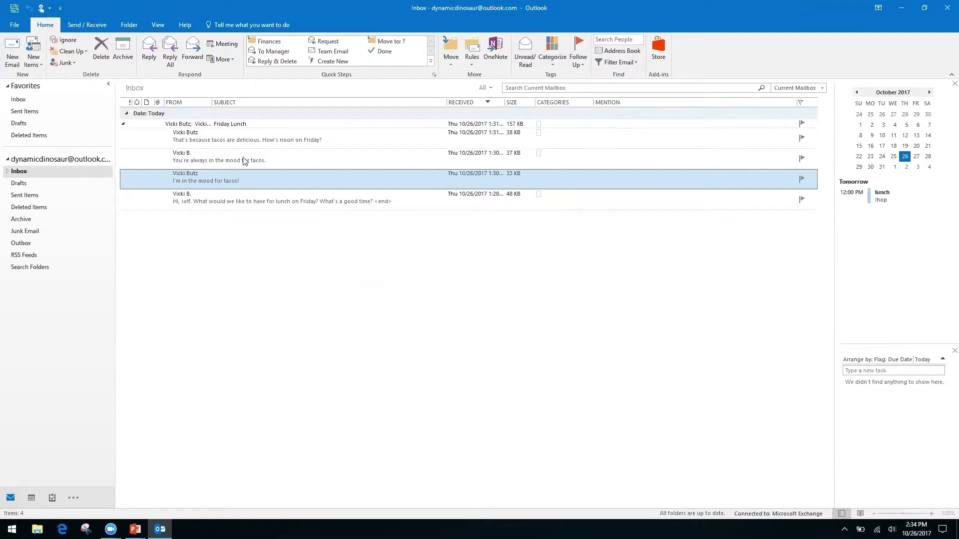
Step: Apply the Finances quick step to the tacos message and confirm it appears in Inbox > Finances
{"action": "left_click", "coordinate": [270, 44]}
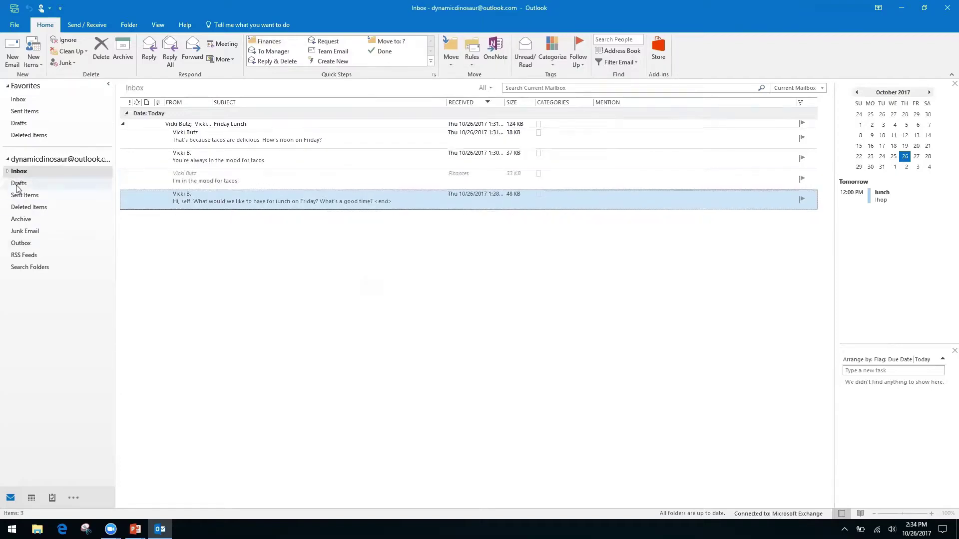
{"action": "left_click", "coordinate": [8, 172]}
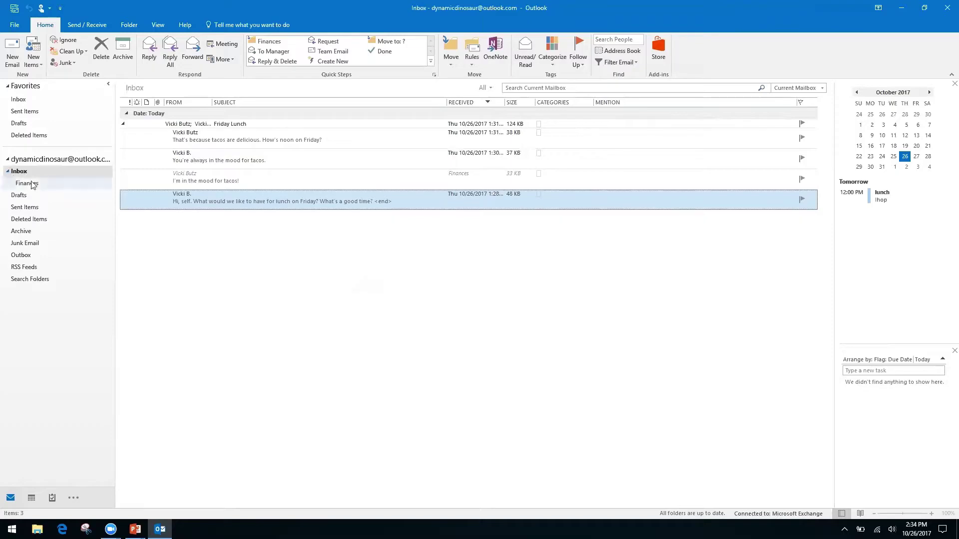
{"action": "left_click", "coordinate": [30, 184]}
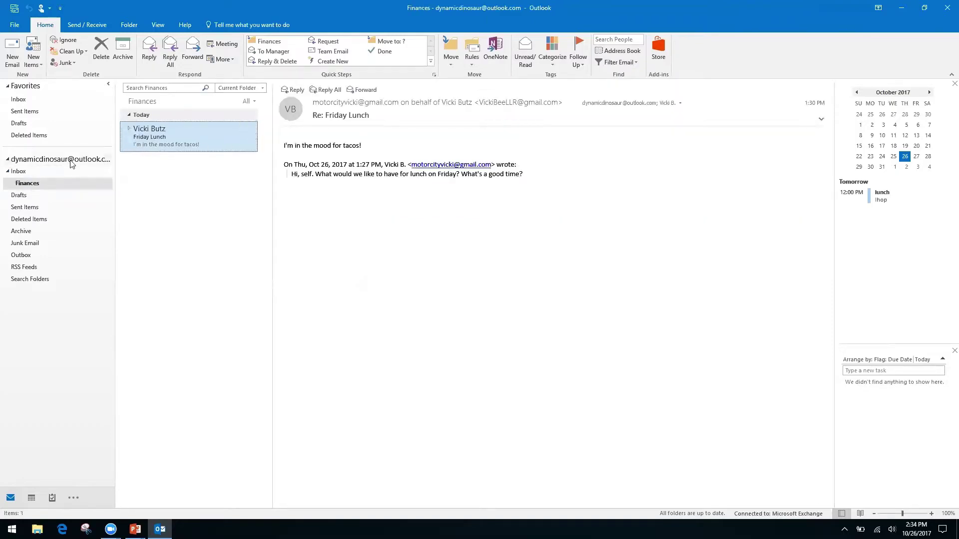
{"action": "left_click", "coordinate": [19, 171]}
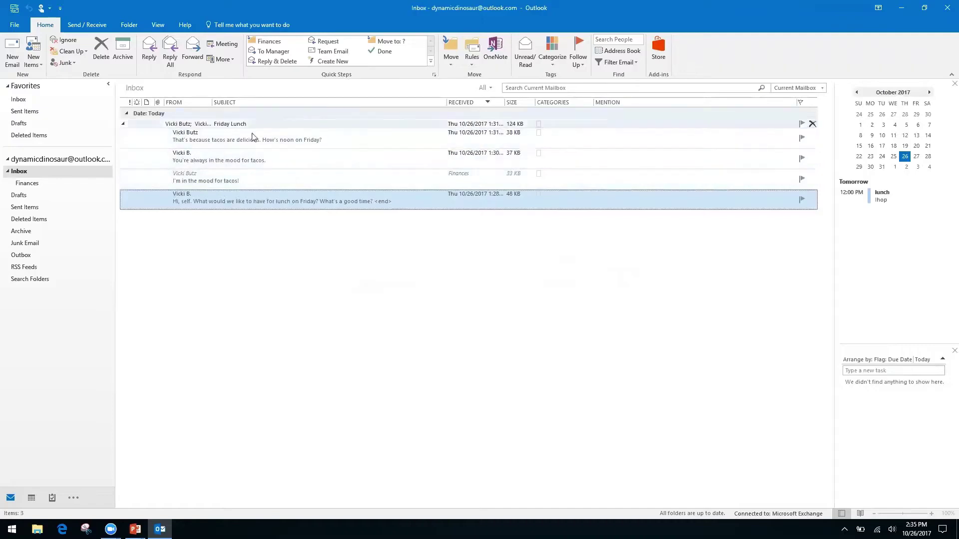
Step: Delete the 'You're always in the mood for tacos' message from the Friday Lunch conversation
{"action": "left_click", "coordinate": [122, 125]}
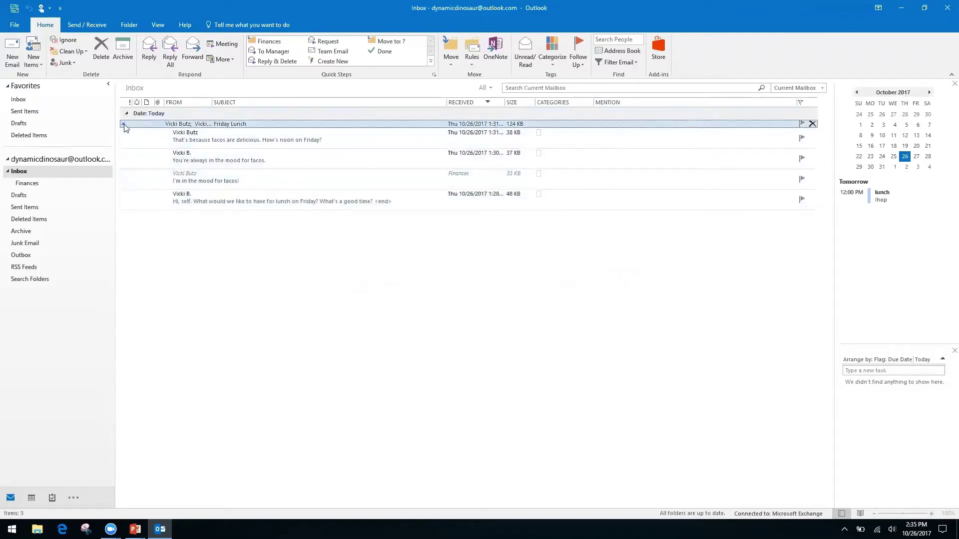
{"action": "left_click", "coordinate": [123, 126]}
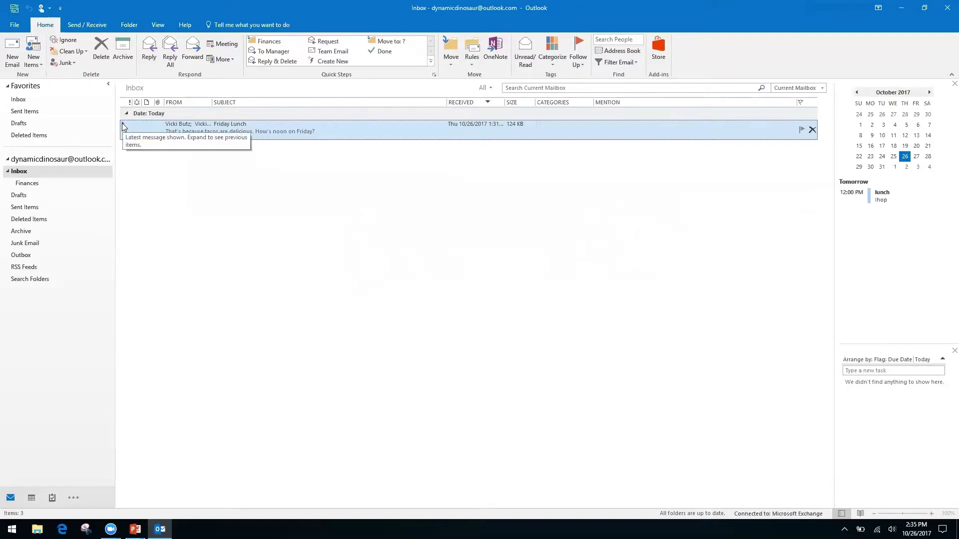
{"action": "left_click_drag", "start_coordinate": [118, 136], "coordinate": [118, 135]}
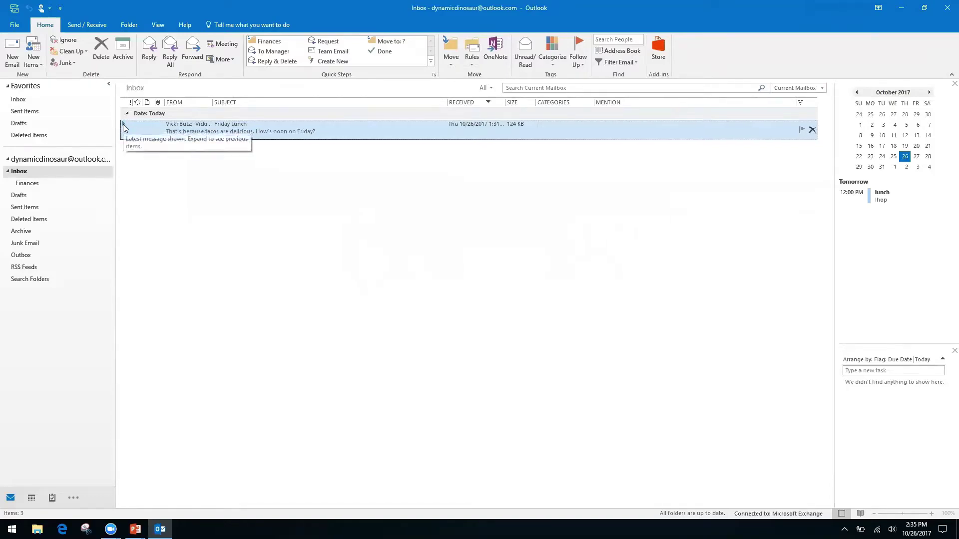
{"action": "double_click", "coordinate": [125, 125]}
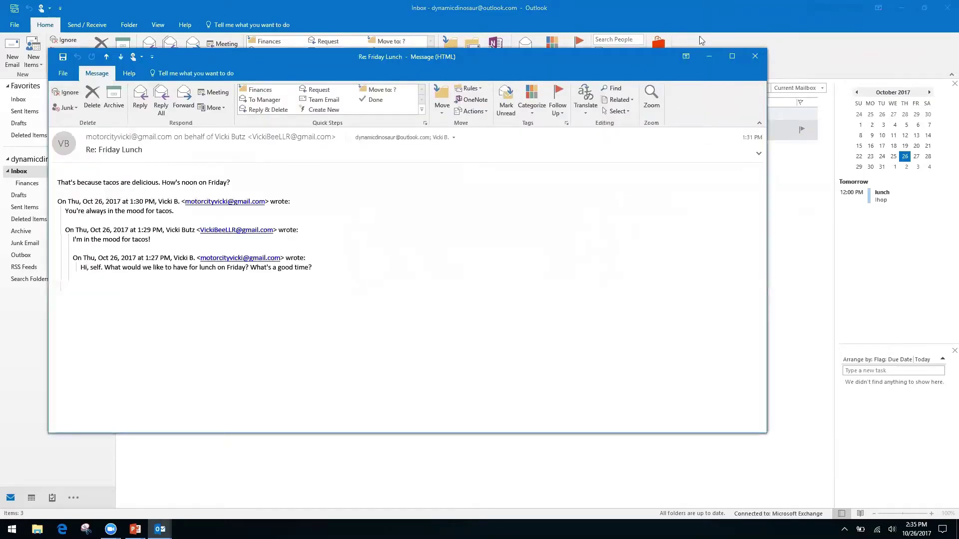
{"action": "left_click", "coordinate": [761, 59]}
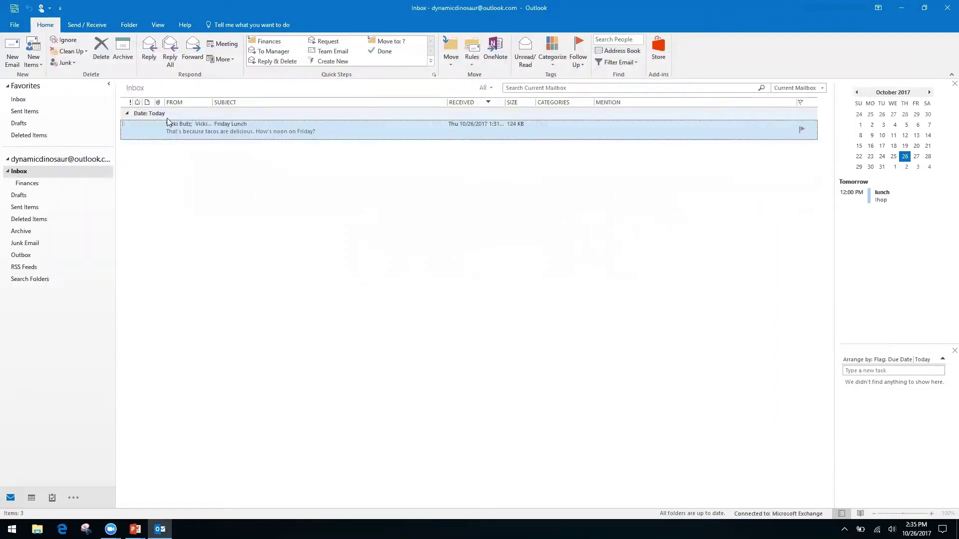
{"action": "left_click", "coordinate": [123, 123]}
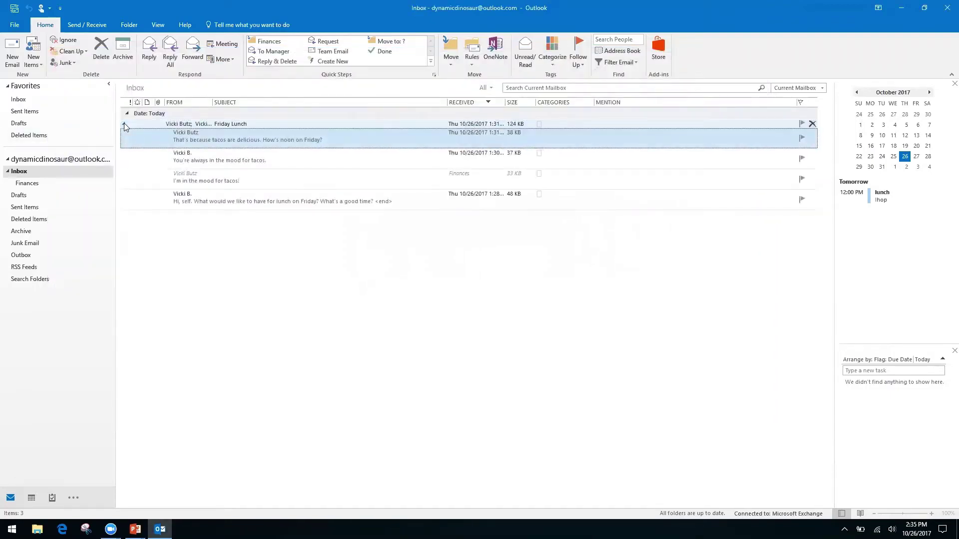
{"action": "left_click", "coordinate": [340, 178]}
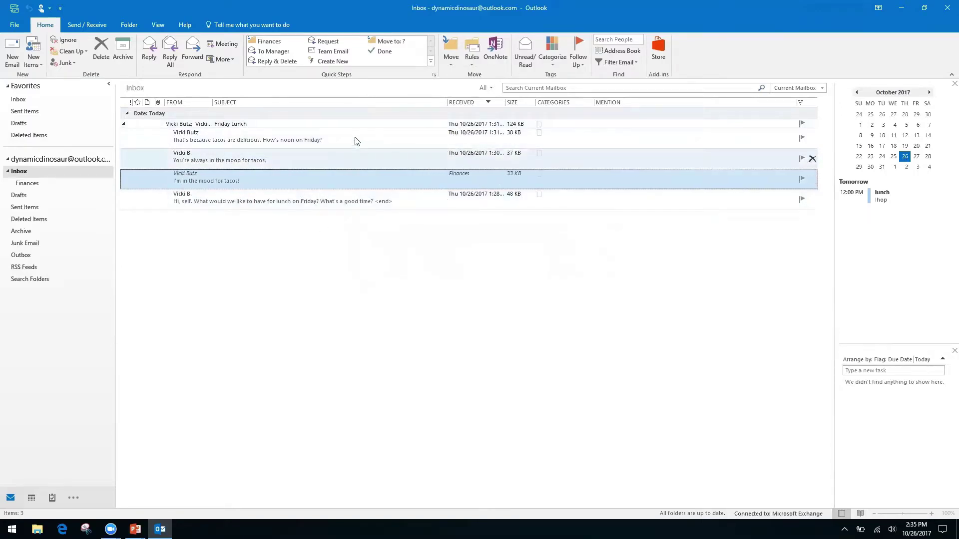
{"action": "left_click", "coordinate": [335, 159]}
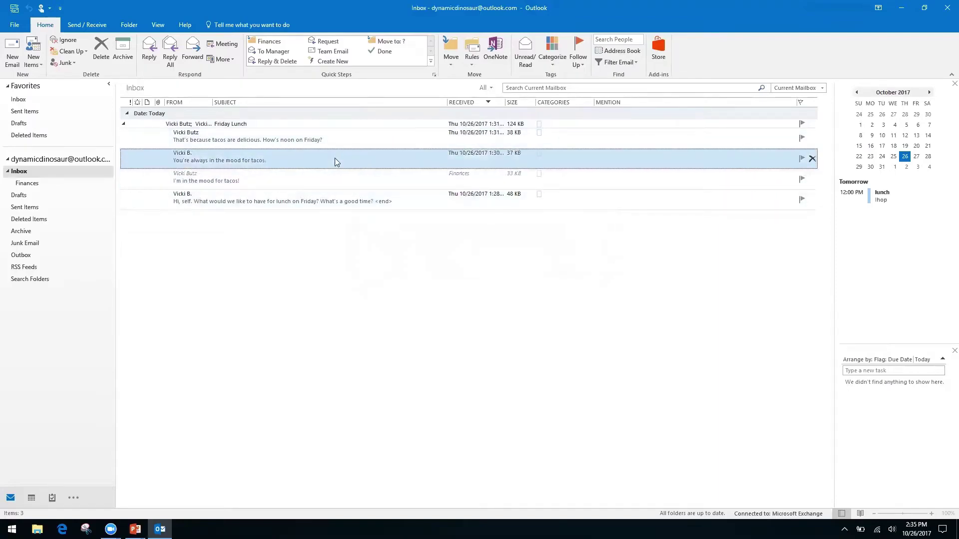
{"action": "left_click", "coordinate": [96, 55]}
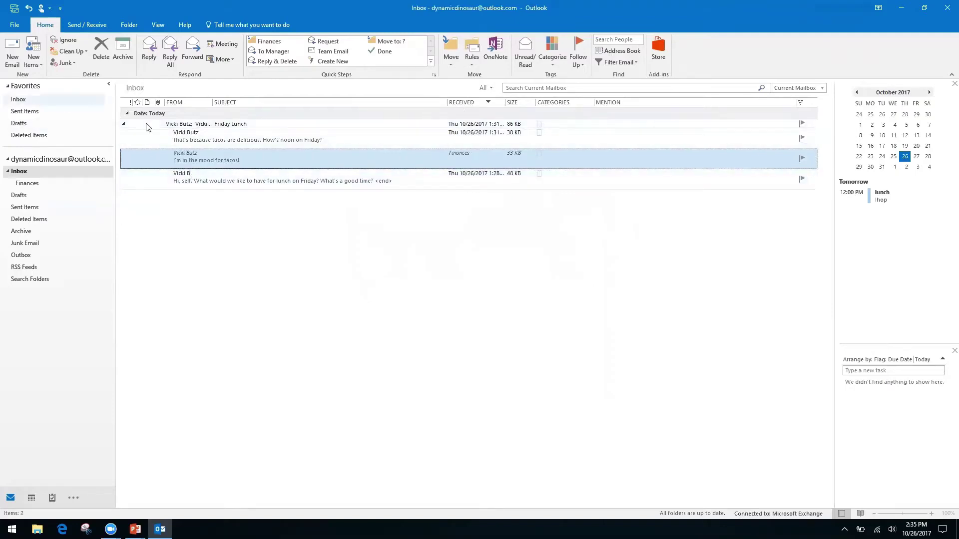
Step: Collapse the Friday Lunch conversation and switch over to the PowerPoint presentation
{"action": "left_click", "coordinate": [124, 127]}
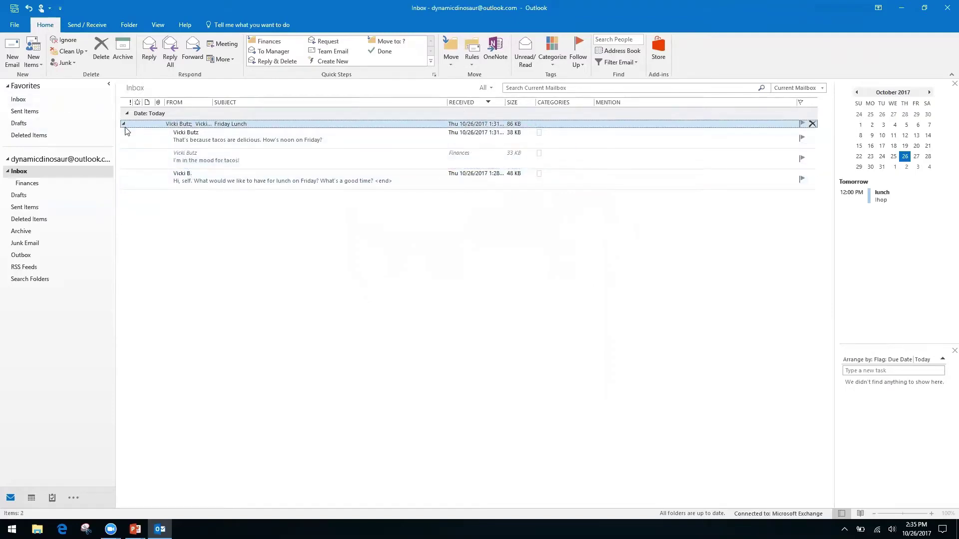
{"action": "left_click", "coordinate": [124, 125]}
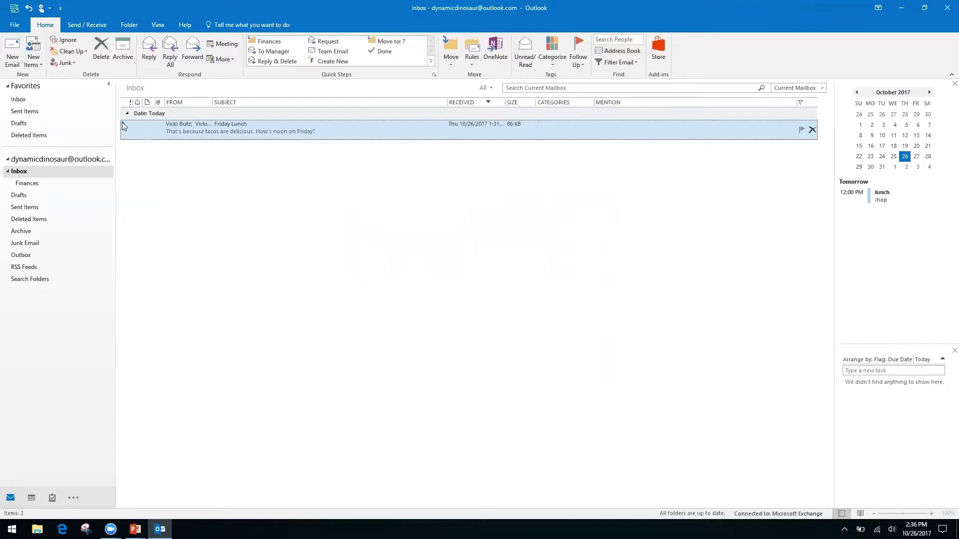
{"action": "left_click", "coordinate": [125, 125]}
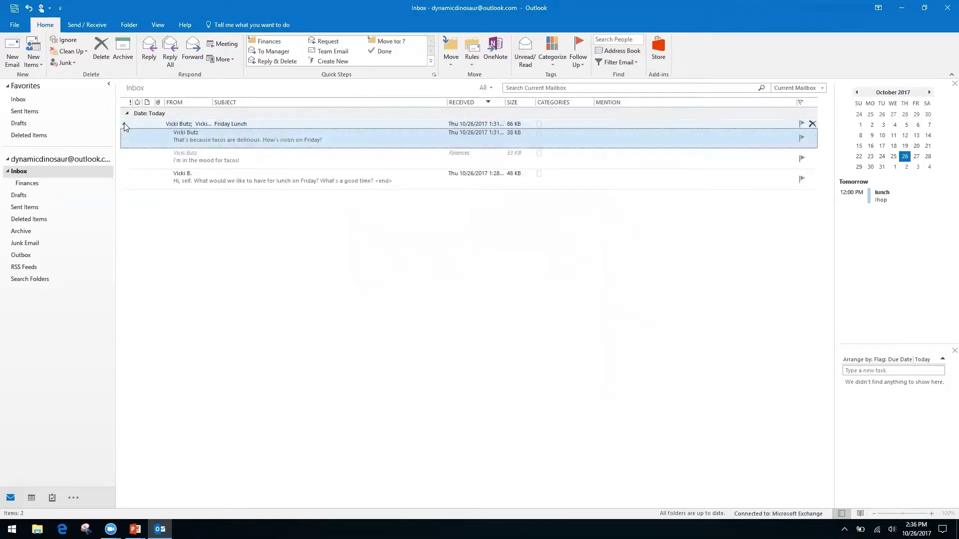
{"action": "left_click", "coordinate": [122, 124]}
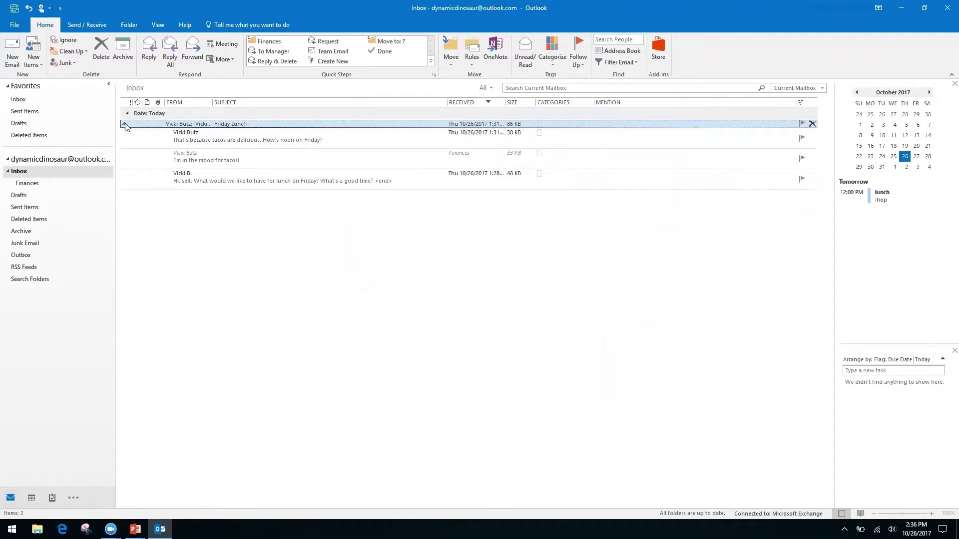
{"action": "left_click", "coordinate": [125, 125]}
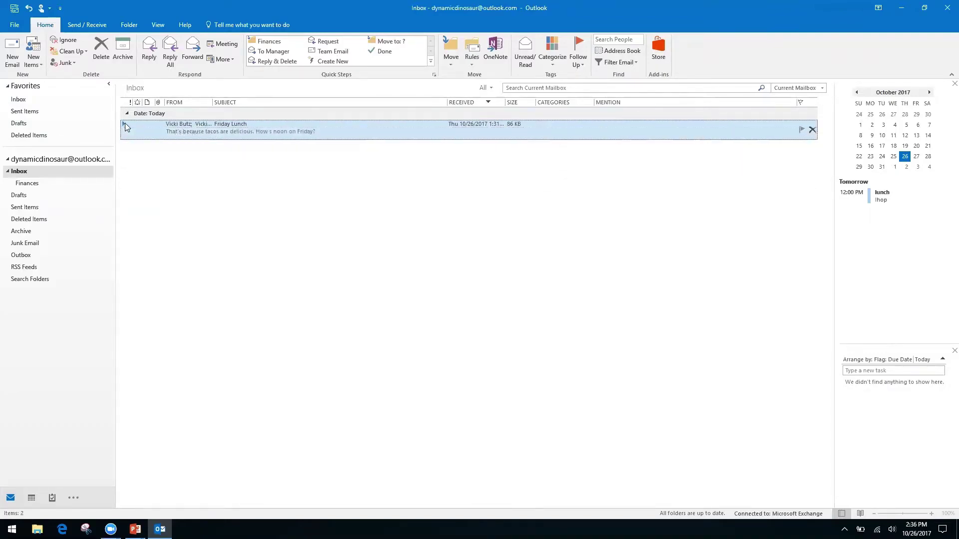
{"action": "key", "text": "alt+Tab"}
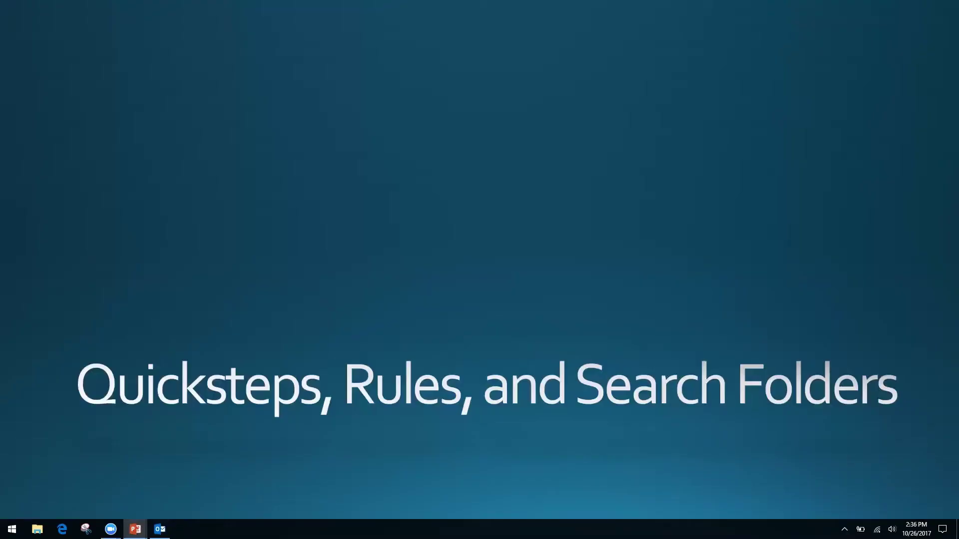
Step: Switch from the 'Quicksteps, Rules, and Search Folders' slide back to Outlook's Inbox
{"action": "key", "text": "alt+Tab"}
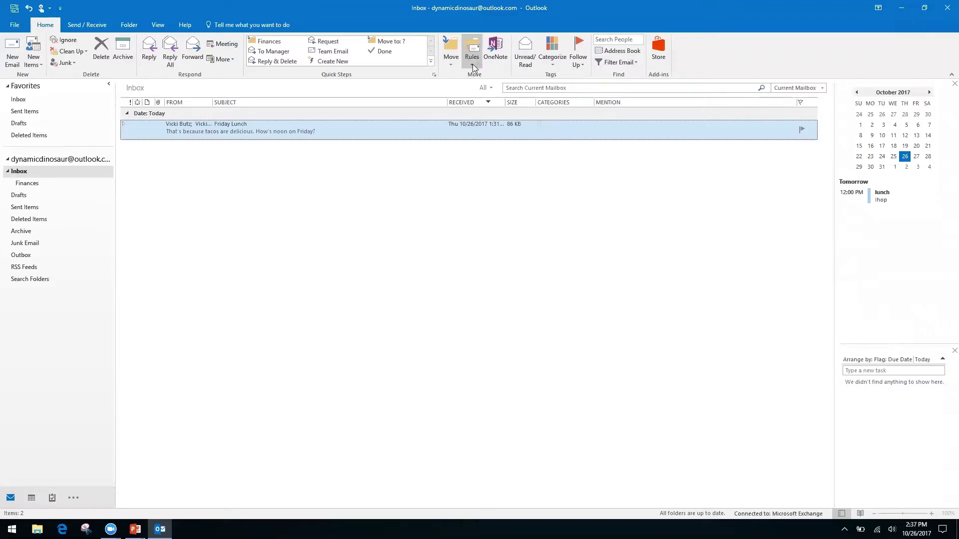
Step: Create a rule from the Friday Lunch message and open the Rules Wizard's advanced conditions
{"action": "left_click", "coordinate": [36, 296]}
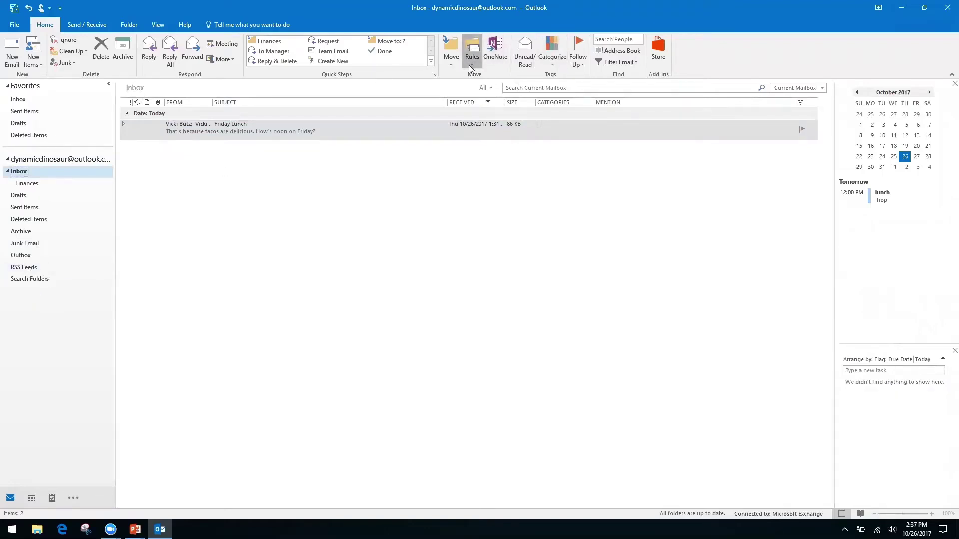
{"action": "left_click", "coordinate": [470, 65]}
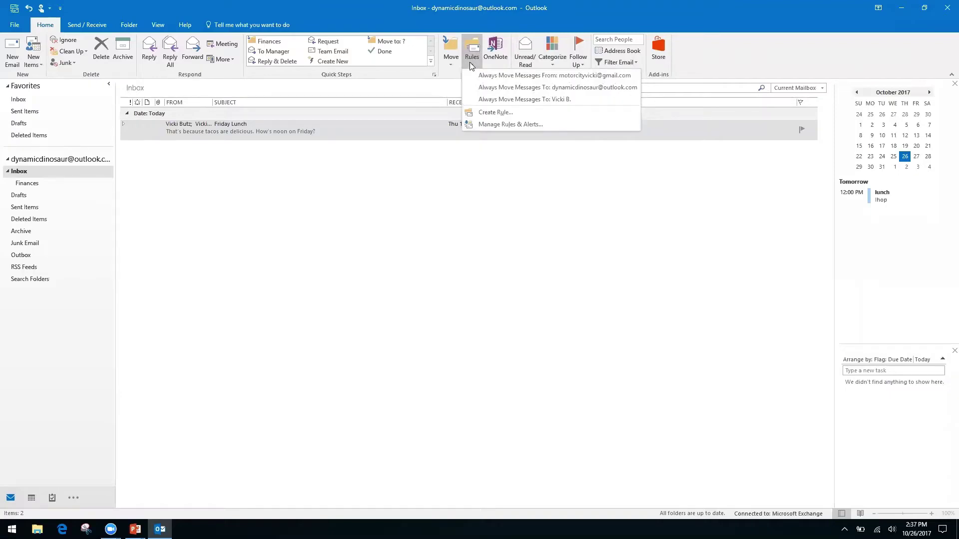
{"action": "left_click", "coordinate": [494, 113]}
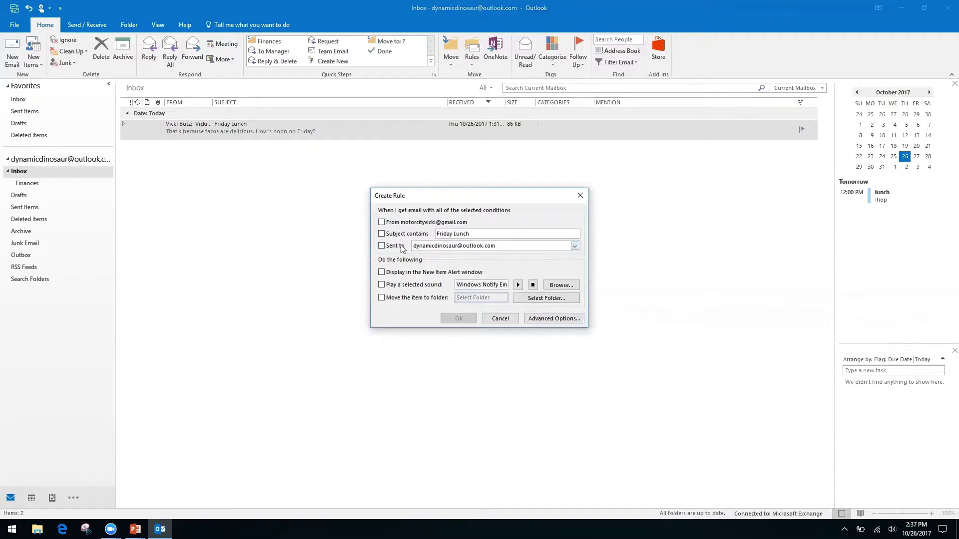
{"action": "left_click", "coordinate": [544, 317]}
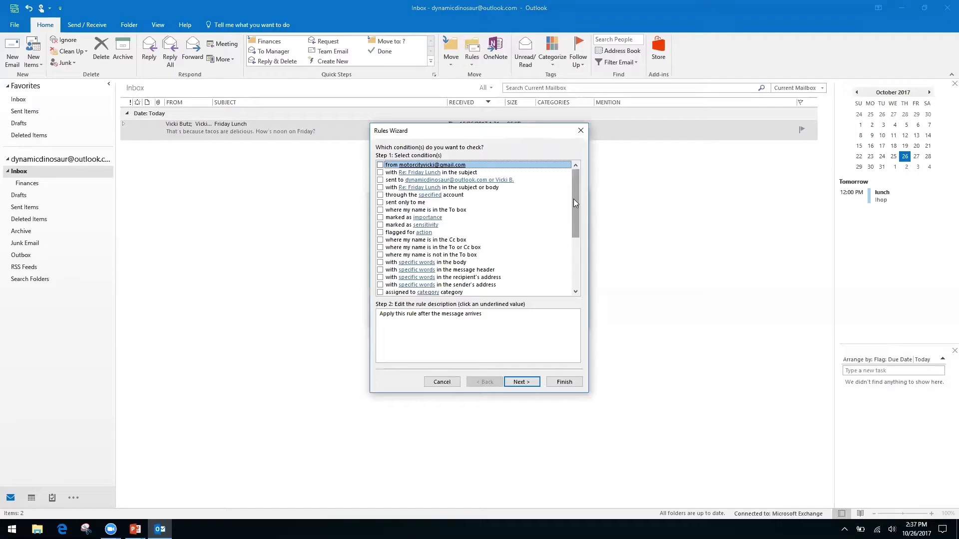
Step: Use 'where my name is not in the To box' as the rule condition instead of the Cc condition
{"action": "left_click", "coordinate": [381, 240]}
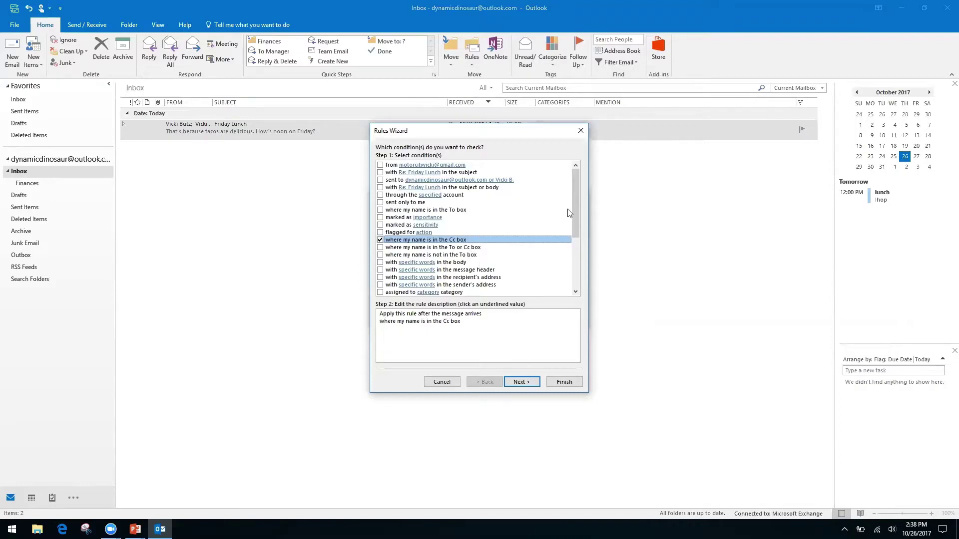
{"action": "left_click", "coordinate": [380, 240]}
{"action": "left_click", "coordinate": [380, 255]}
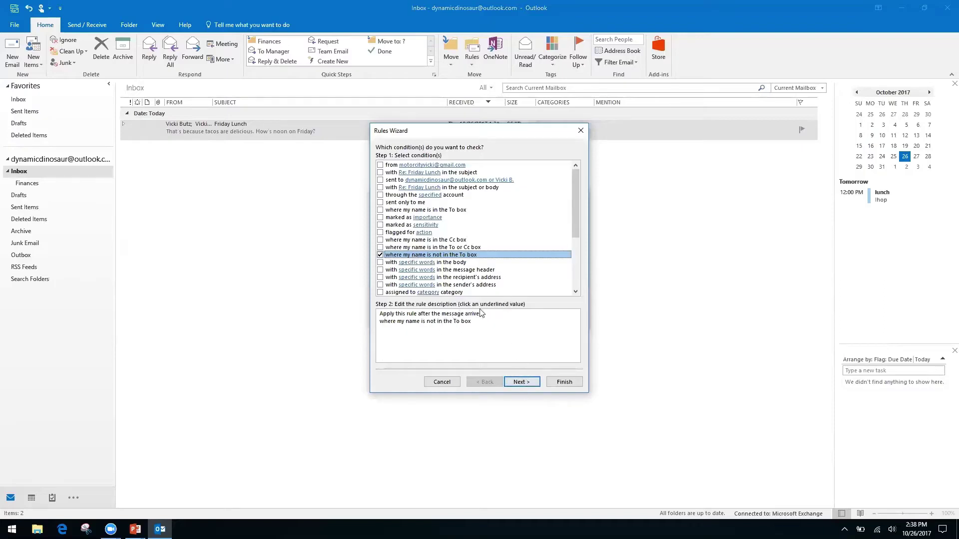
{"action": "left_click", "coordinate": [521, 382]}
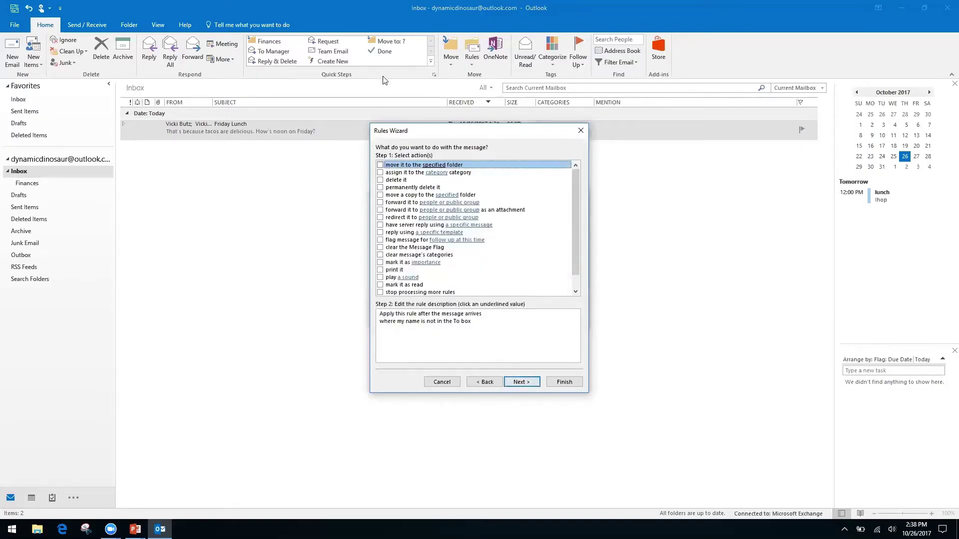
Step: Set the rule to move matching messages into a new 'Inbox CC' folder created under Inbox
{"action": "left_click", "coordinate": [380, 165]}
{"action": "left_click", "coordinate": [428, 329]}
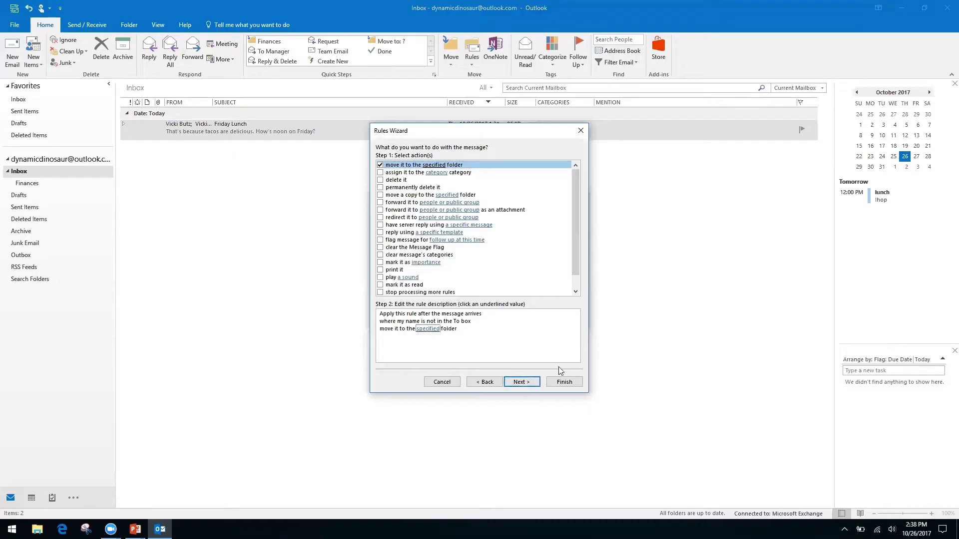
{"action": "left_click", "coordinate": [427, 329]}
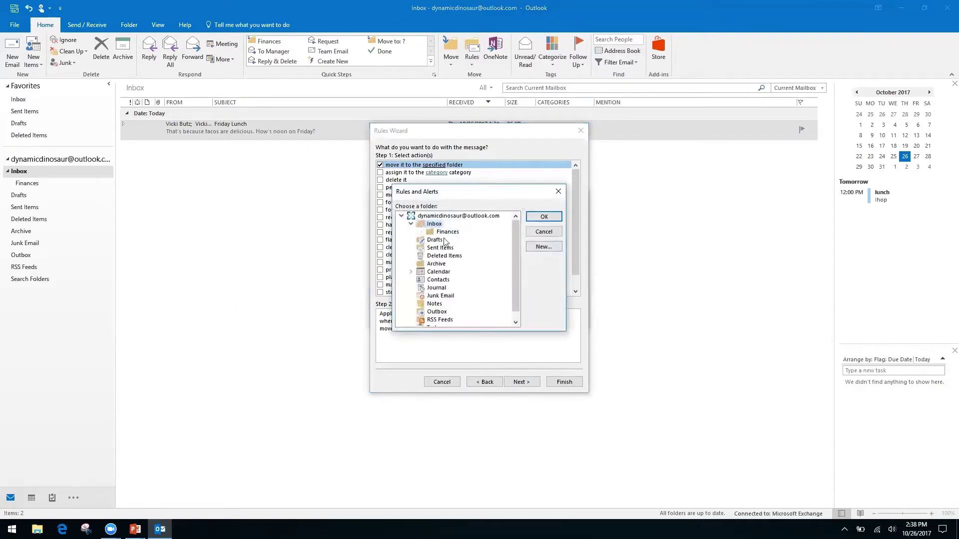
{"action": "left_click", "coordinate": [546, 249]}
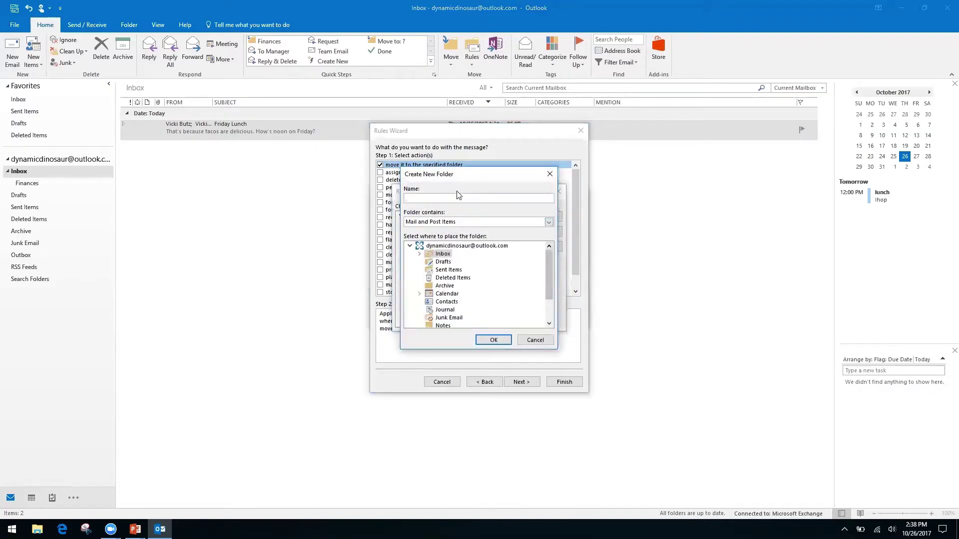
{"action": "left_click", "coordinate": [440, 247]}
{"action": "left_click", "coordinate": [491, 339]}
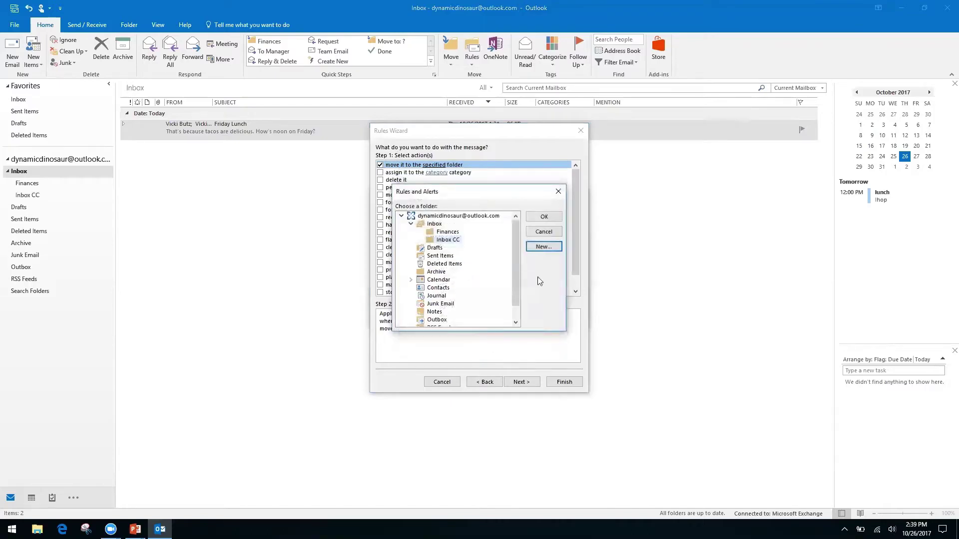
{"action": "left_click", "coordinate": [542, 218]}
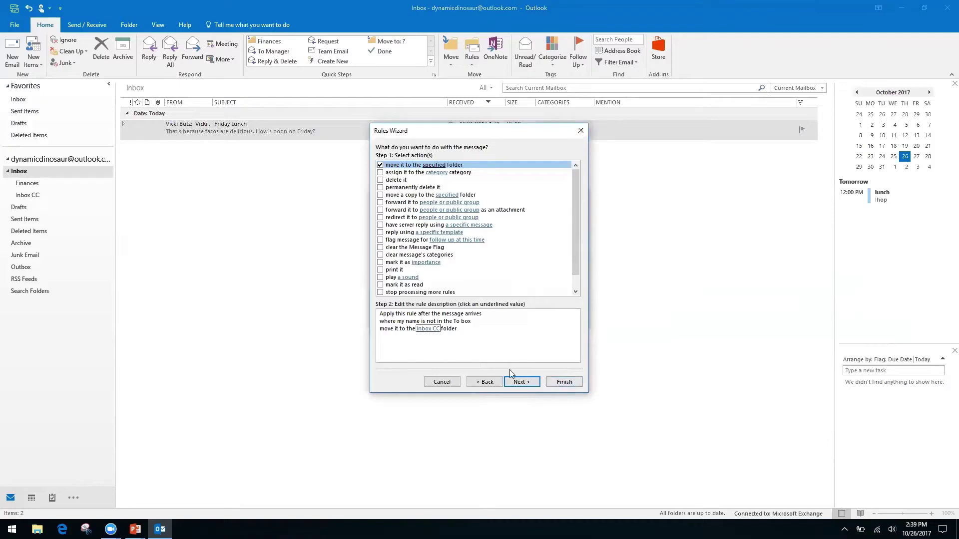
{"action": "left_click", "coordinate": [524, 382]}
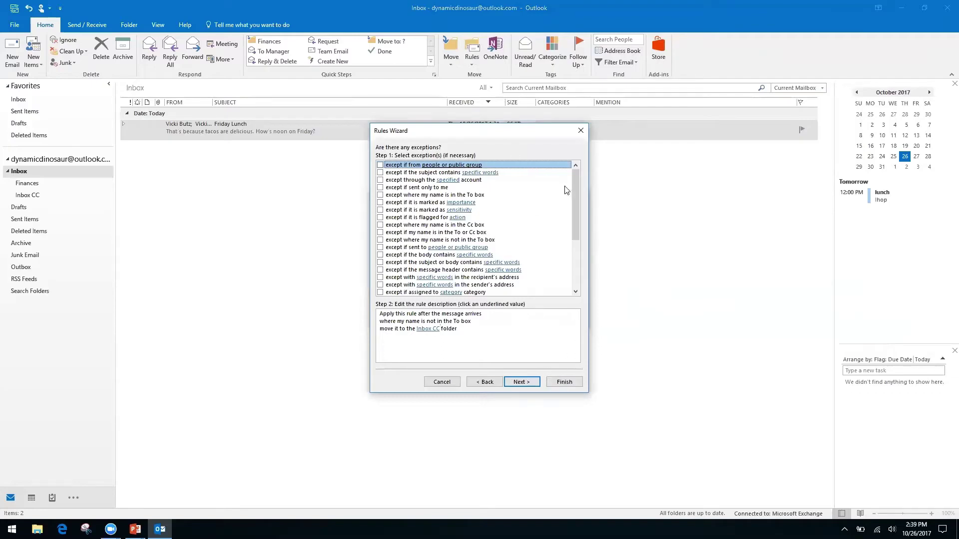
Step: Add, then remove, the 'except if from people or public group' exception so the rule has none
{"action": "left_click", "coordinate": [435, 329]}
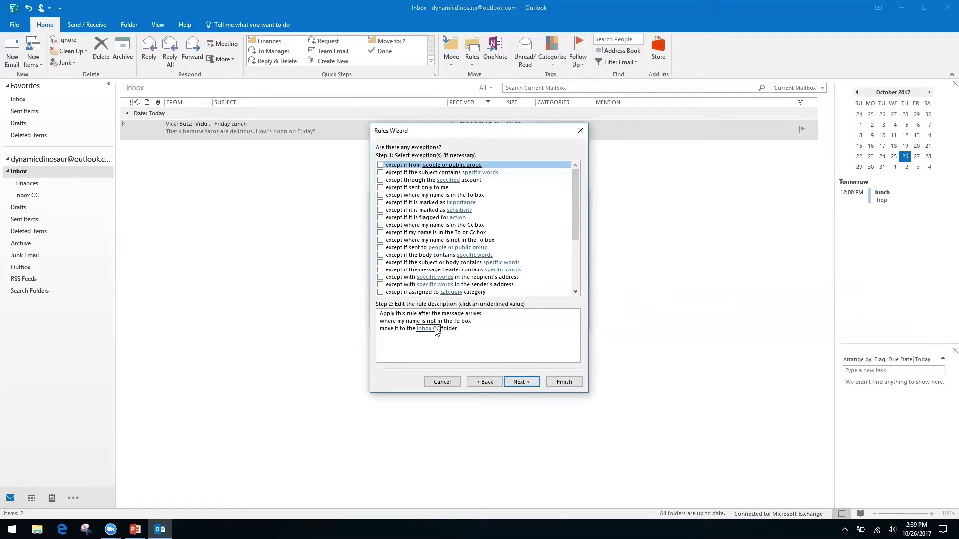
{"action": "left_click", "coordinate": [381, 165]}
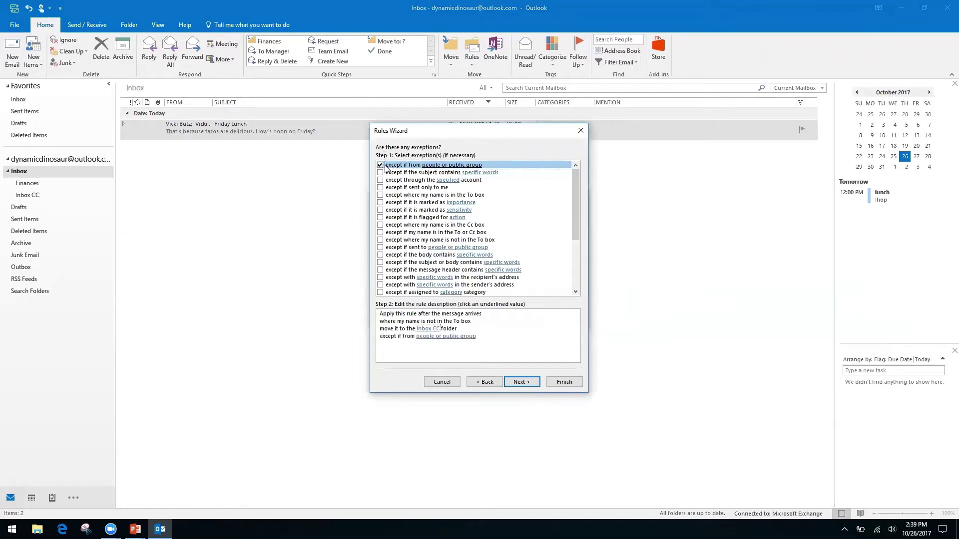
{"action": "left_click", "coordinate": [446, 337]}
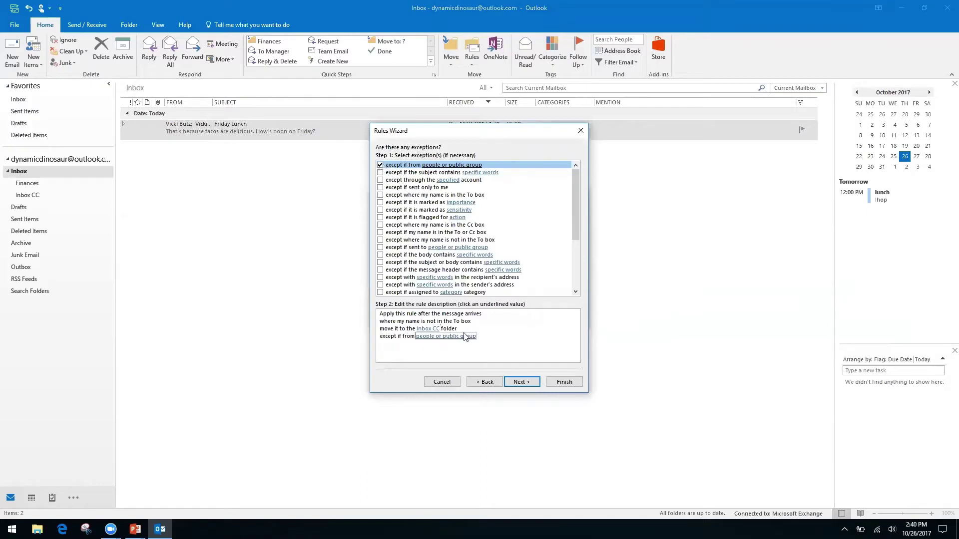
{"action": "left_click", "coordinate": [424, 338]}
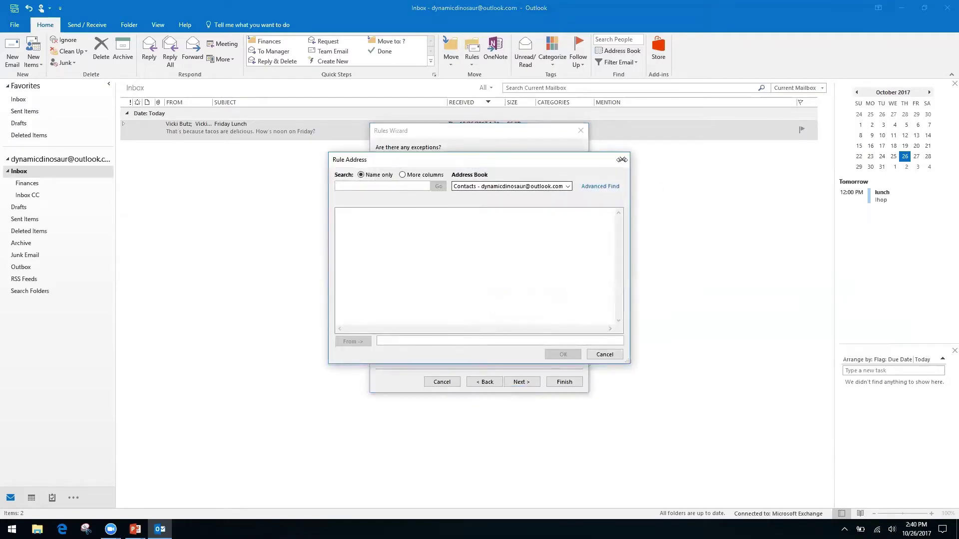
{"action": "left_click", "coordinate": [569, 187]}
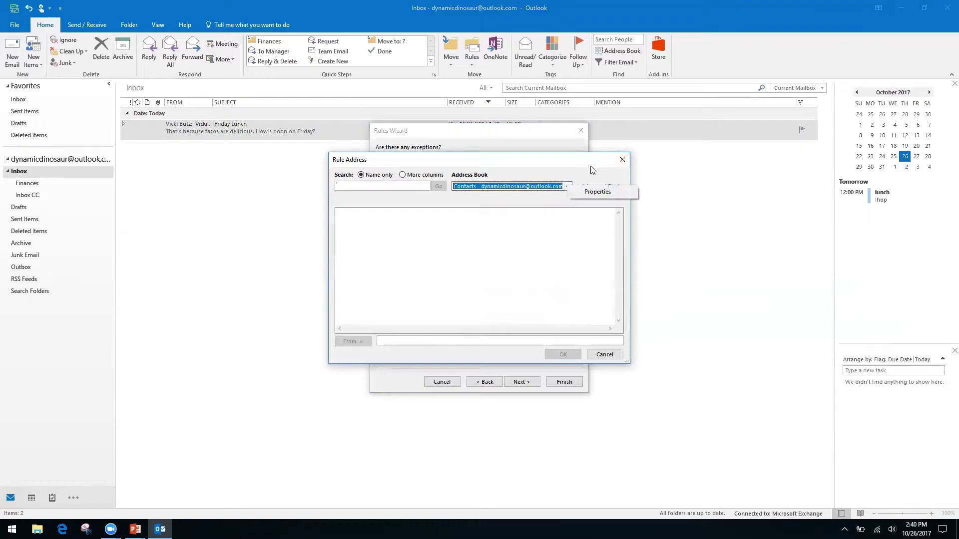
{"action": "left_click", "coordinate": [619, 163]}
{"action": "left_click", "coordinate": [380, 165]}
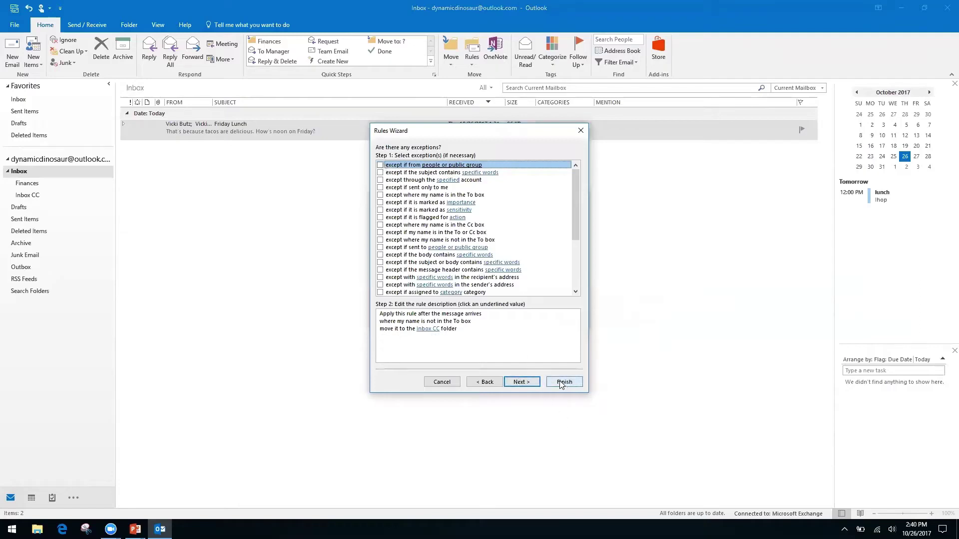
{"action": "left_click", "coordinate": [523, 382]}
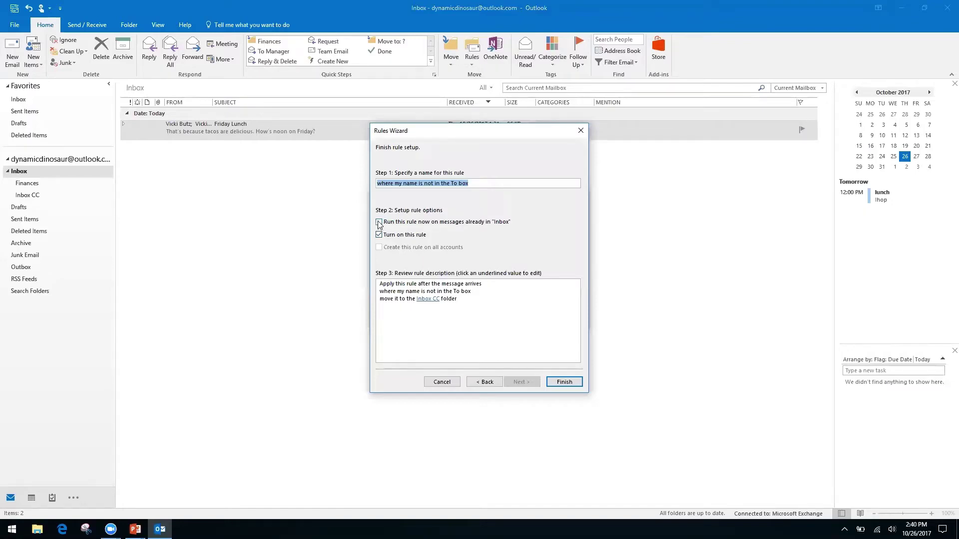
Step: Enable 'Run this rule now on messages already in Inbox' and finish the rule
{"action": "left_click", "coordinate": [379, 222]}
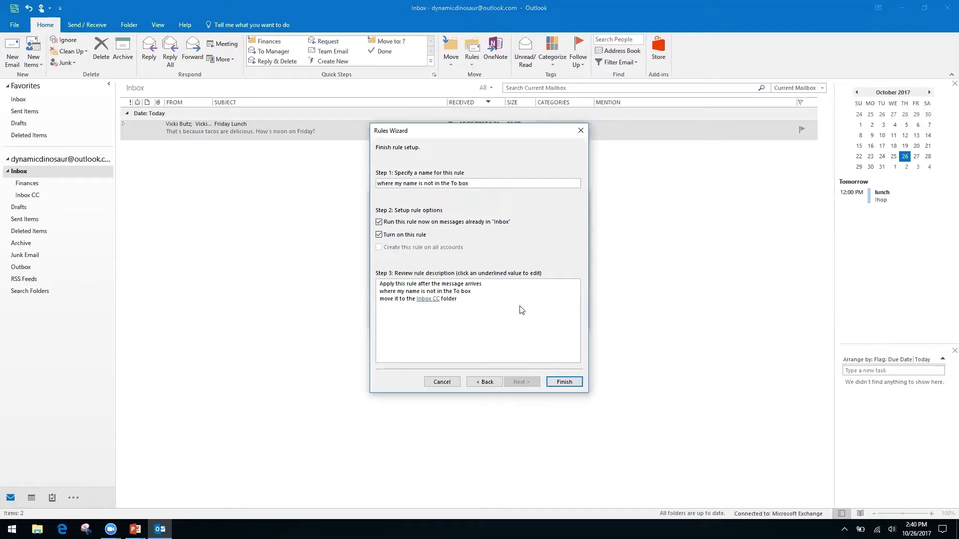
{"action": "left_click", "coordinate": [565, 382]}
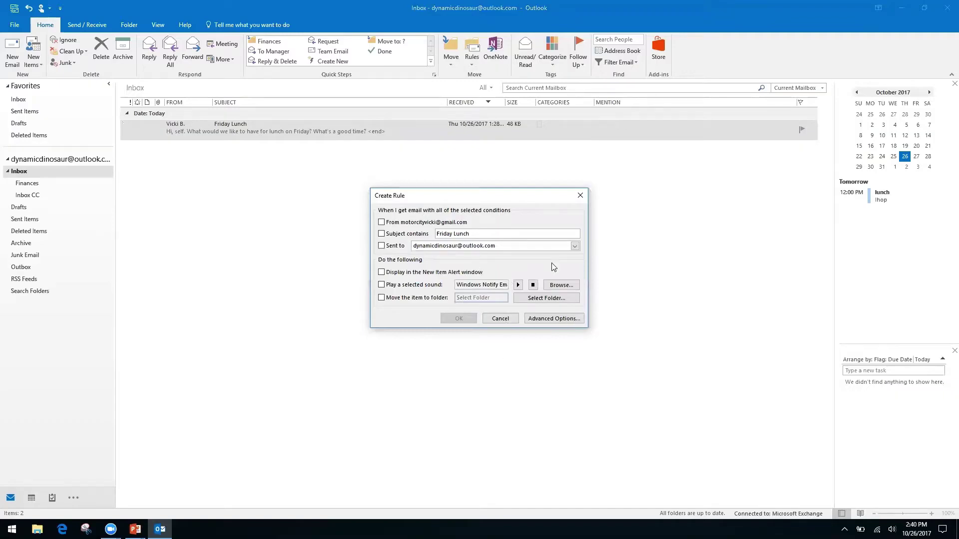
{"action": "left_click", "coordinate": [505, 322]}
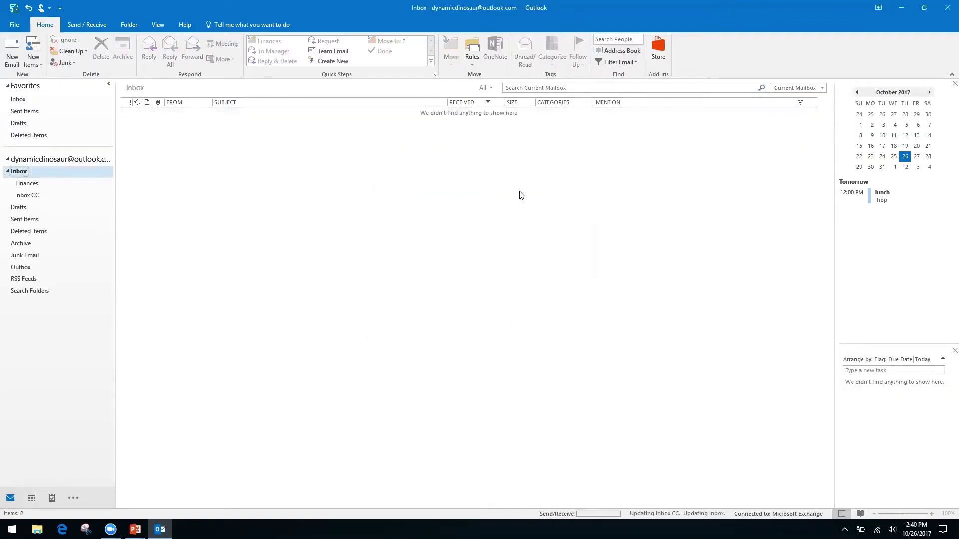
Step: Review the saved rule in Manage Rules & Alerts and close it without changes
{"action": "left_click", "coordinate": [471, 64]}
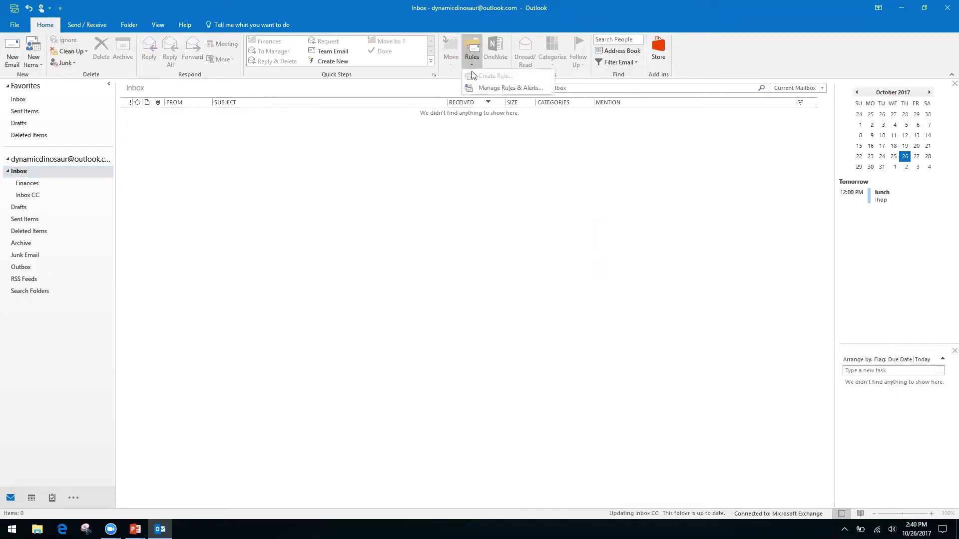
{"action": "left_click", "coordinate": [496, 89]}
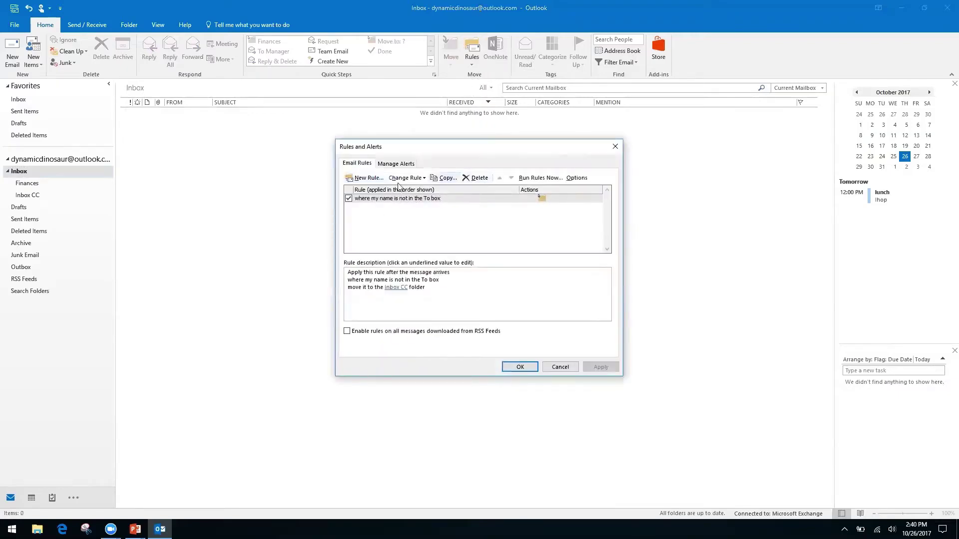
{"action": "left_click", "coordinate": [562, 368]}
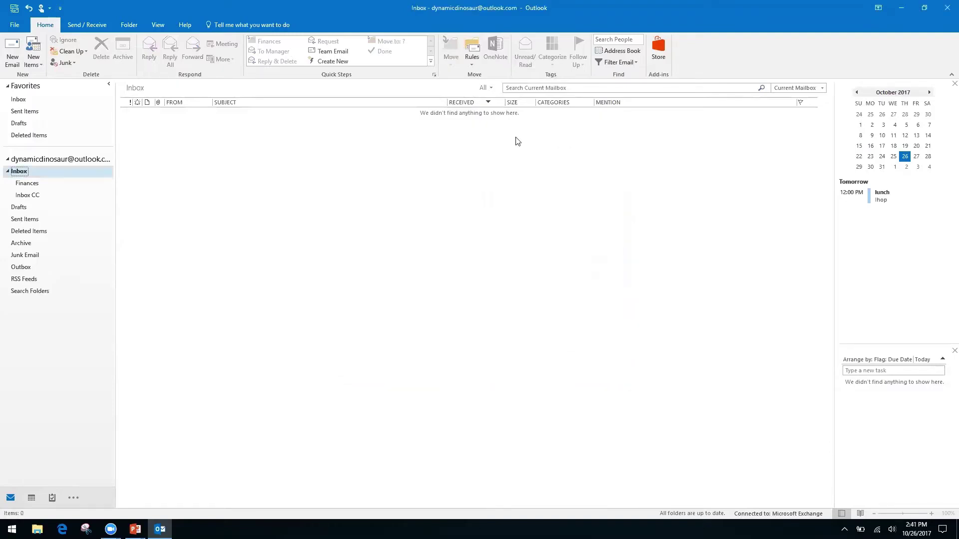
{"action": "left_click", "coordinate": [472, 64]}
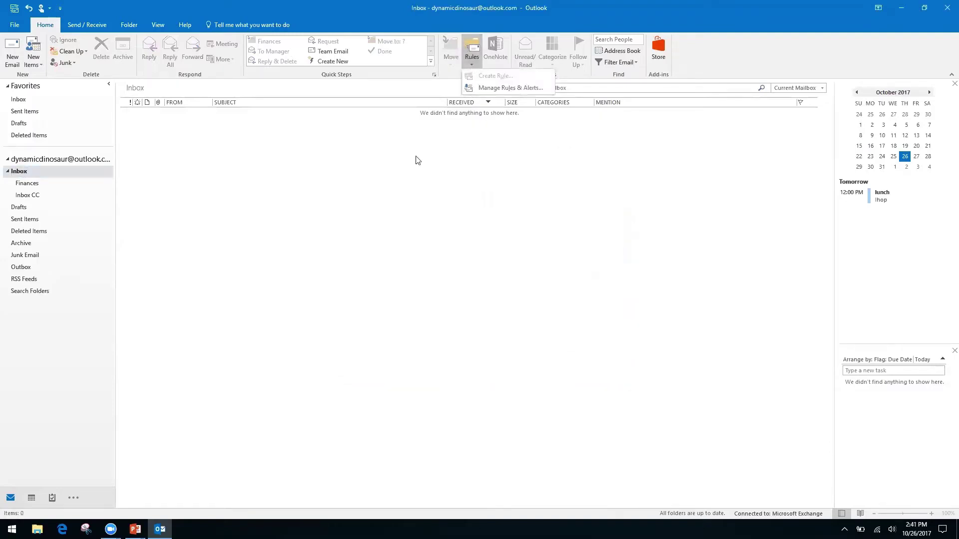
{"action": "key", "text": "Escape"}
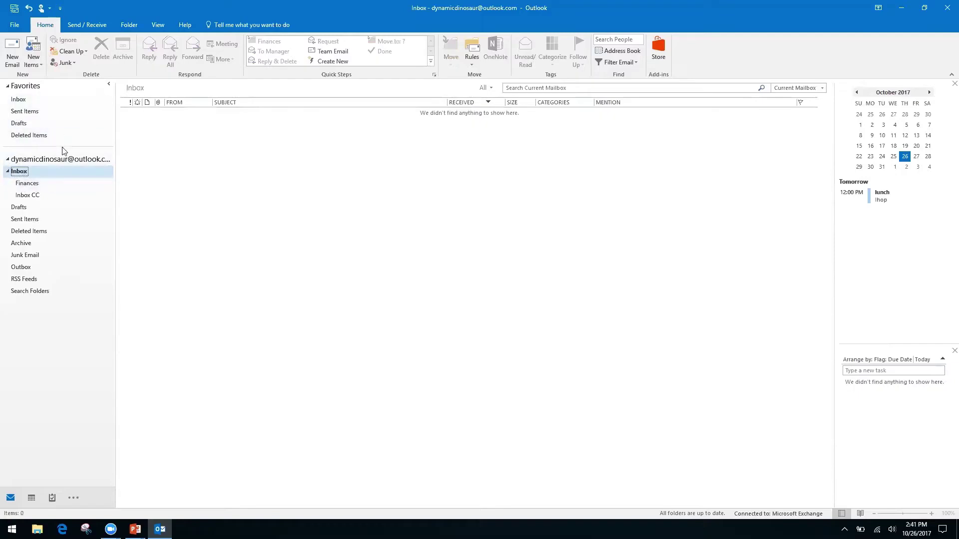
Step: Go to the account's Inbox and open its Inbox CC subfolder holding the Friday Lunch conversation
{"action": "left_click", "coordinate": [53, 159]}
{"action": "left_click", "coordinate": [19, 100]}
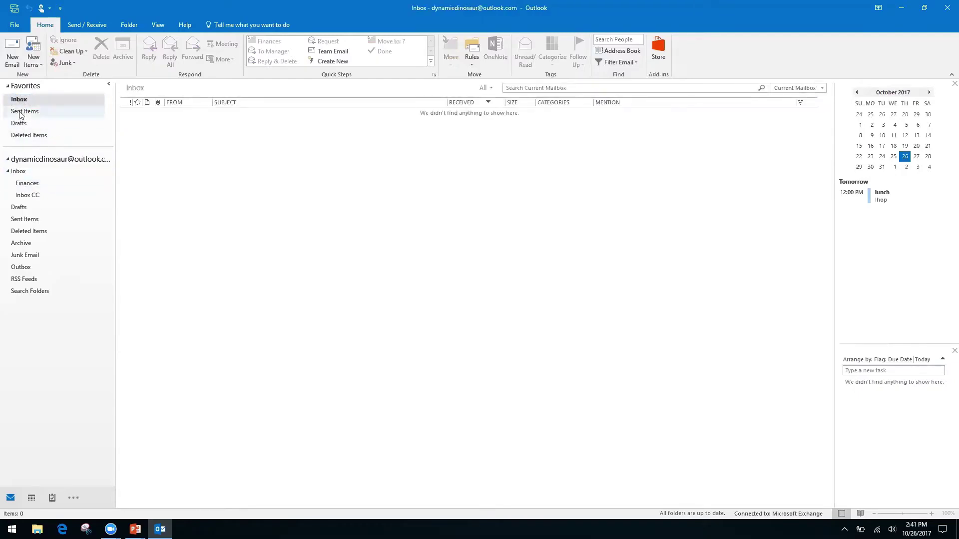
{"action": "left_click", "coordinate": [18, 172]}
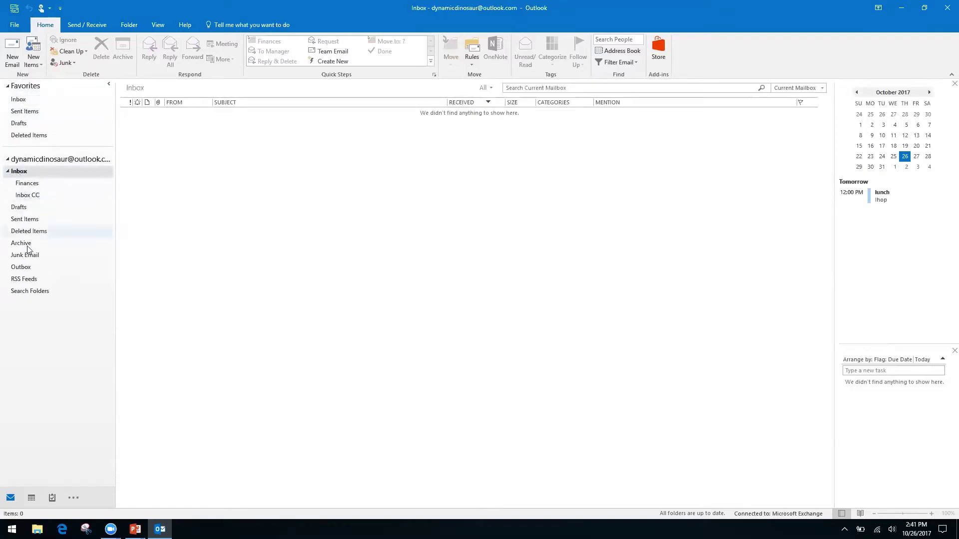
{"action": "left_click", "coordinate": [25, 197]}
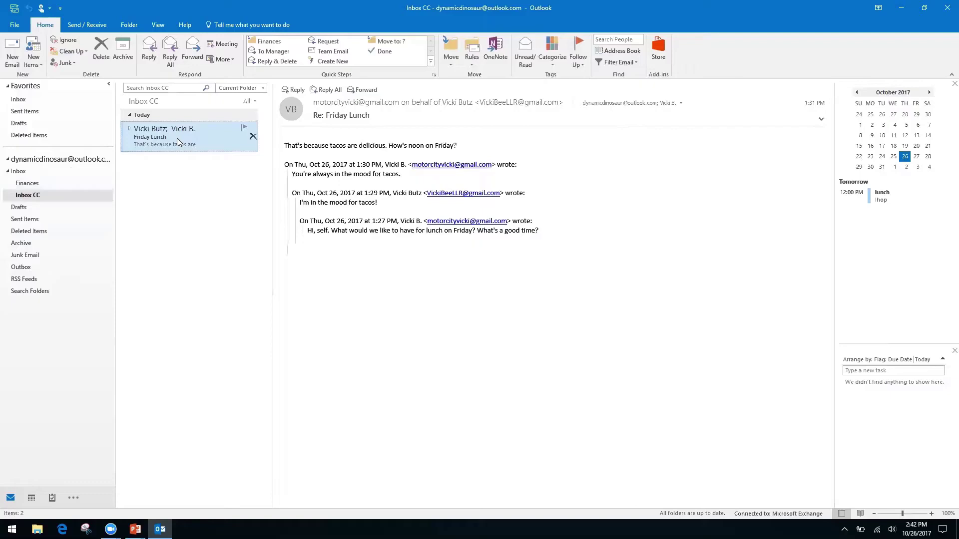
Step: Choose New Search Folder from the Search Folders context menu
{"action": "right_click", "coordinate": [30, 292]}
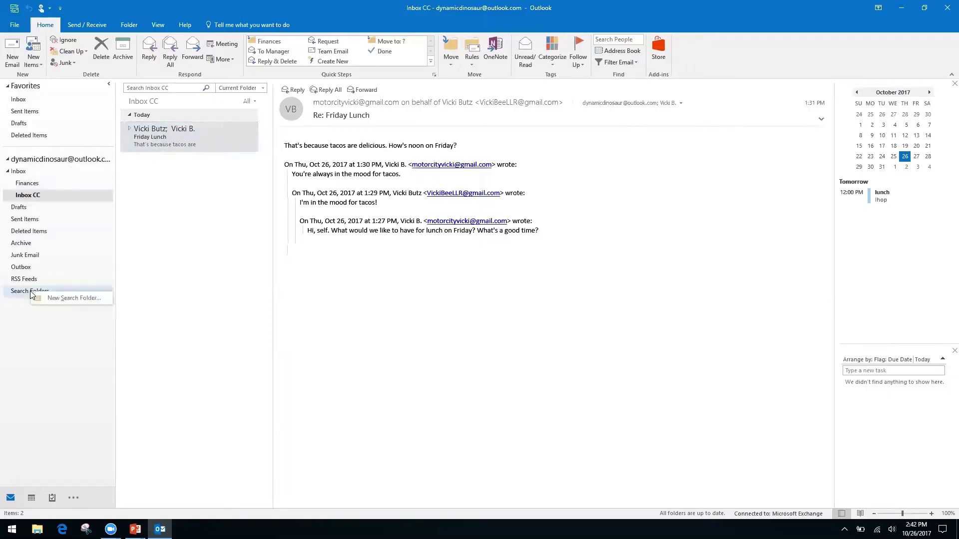
{"action": "left_click", "coordinate": [45, 353]}
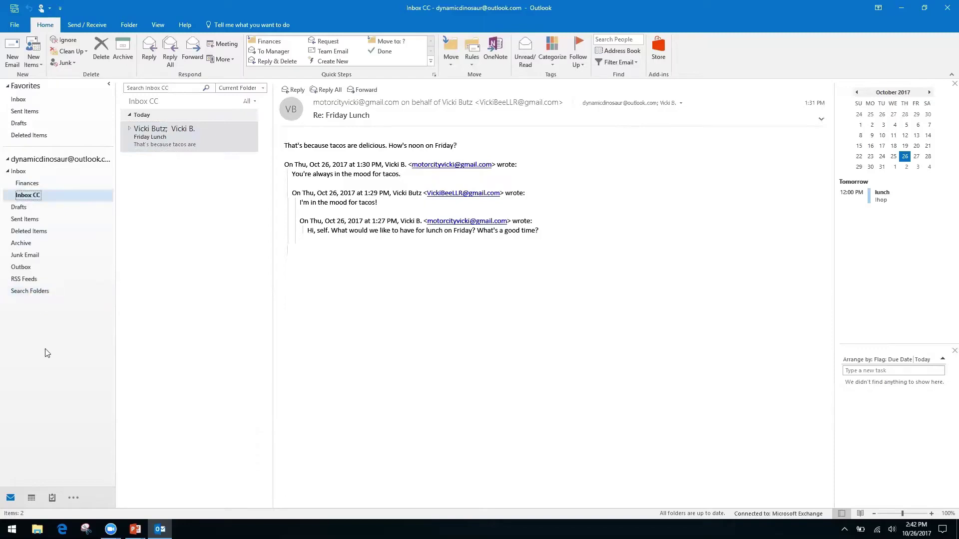
{"action": "right_click", "coordinate": [30, 292]}
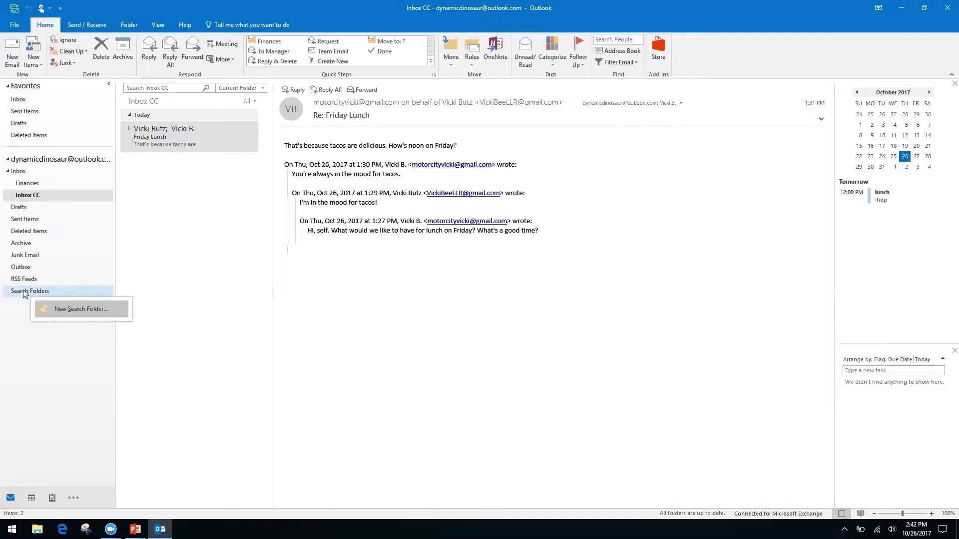
{"action": "left_click", "coordinate": [12, 318]}
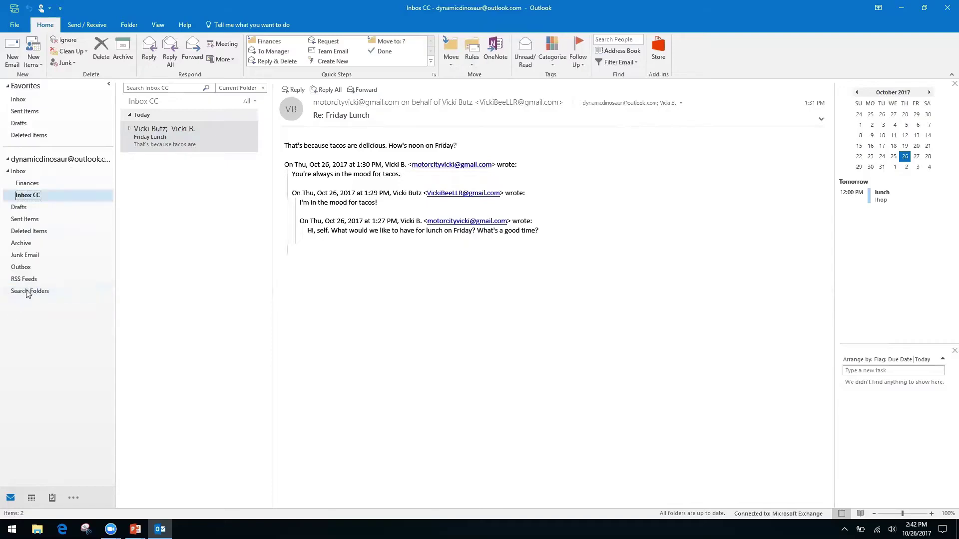
{"action": "right_click", "coordinate": [46, 295]}
{"action": "left_click", "coordinate": [68, 301]}
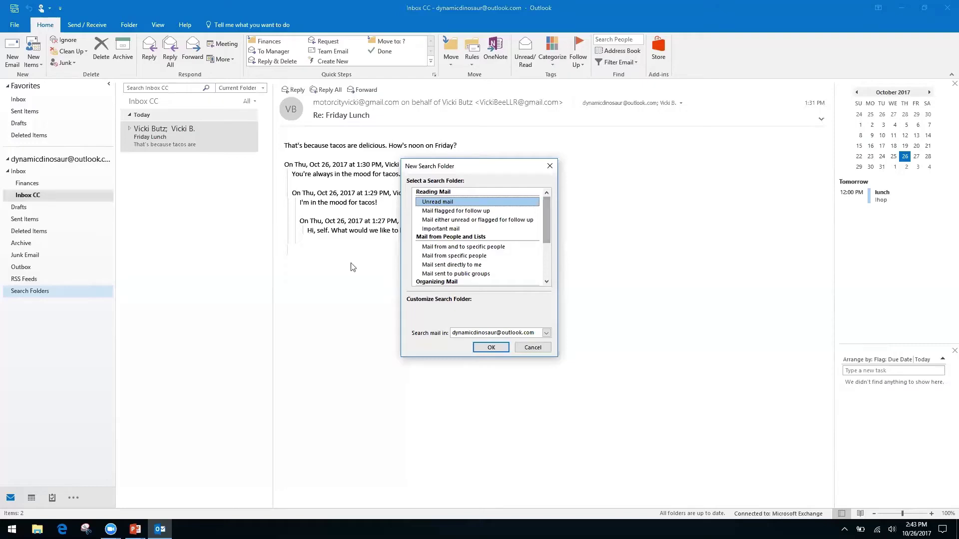
Step: Select 'Create a custom Search Folder' and open its settings with Choose
{"action": "left_click", "coordinate": [444, 255]}
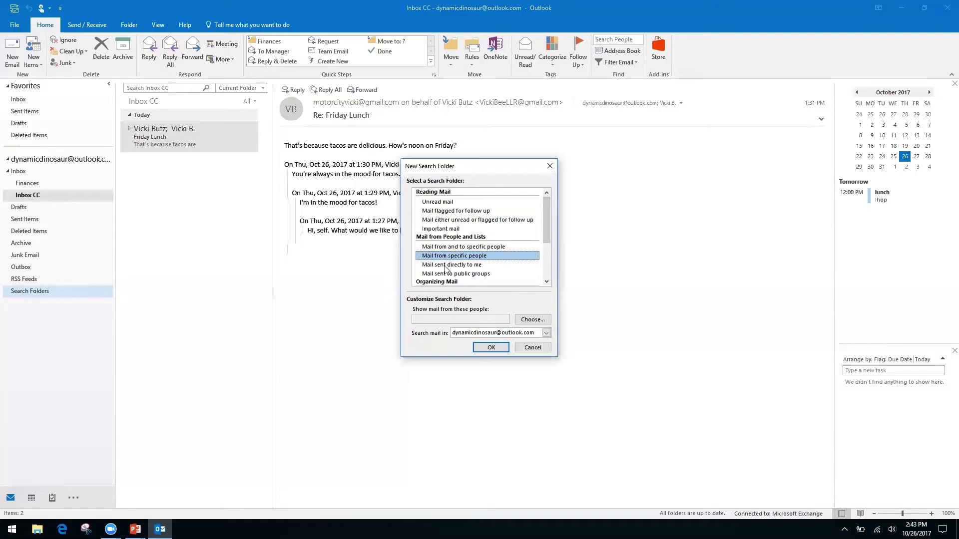
{"action": "left_click", "coordinate": [445, 265]}
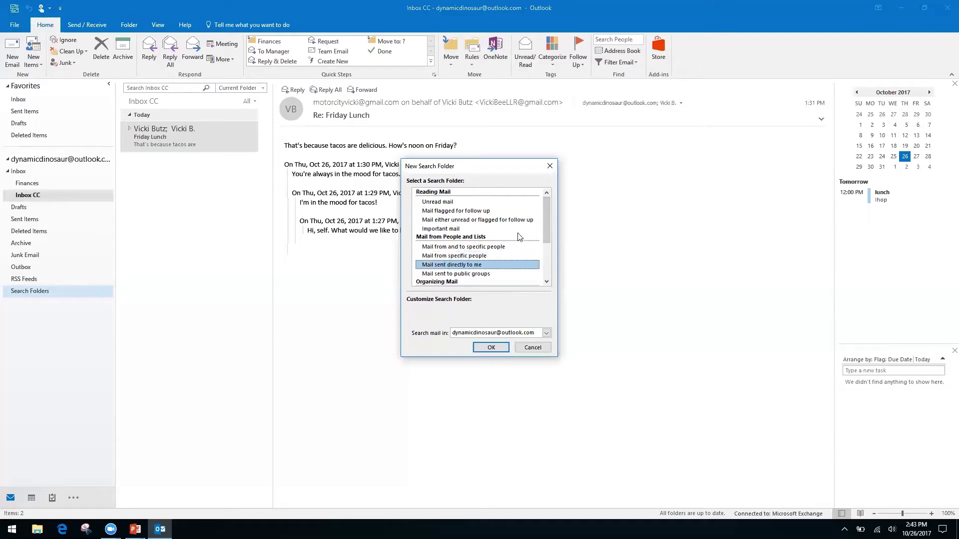
{"action": "left_click_drag", "start_coordinate": [544, 224], "coordinate": [542, 263]}
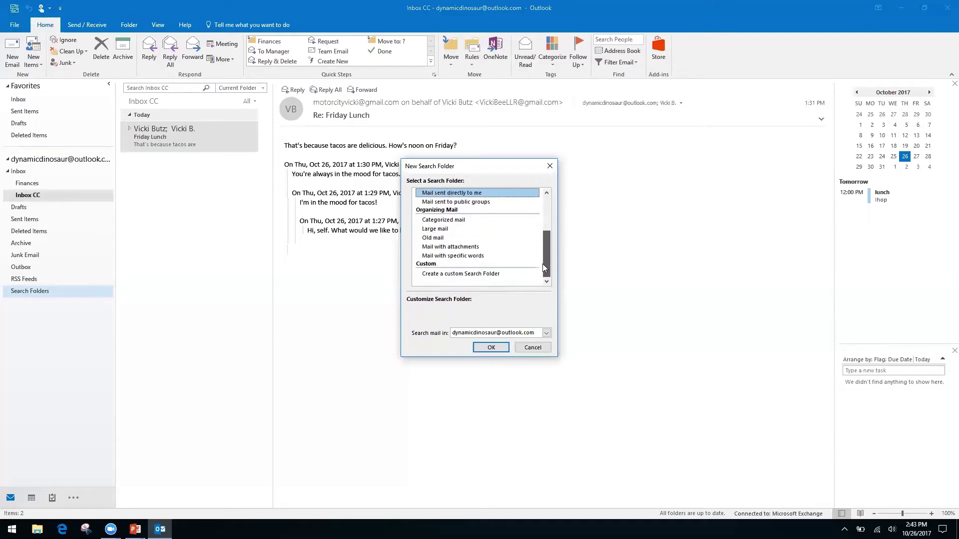
{"action": "left_click", "coordinate": [476, 274]}
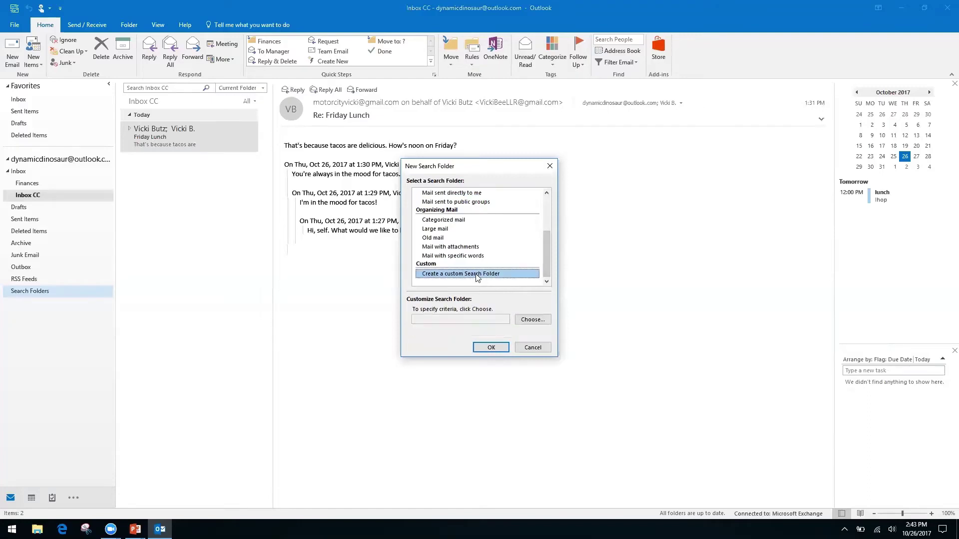
{"action": "left_click", "coordinate": [530, 320]}
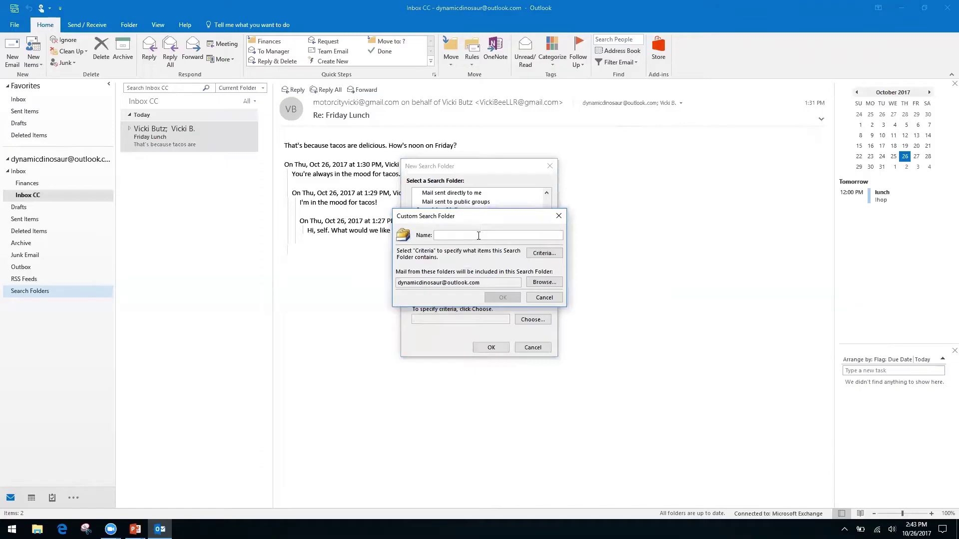
Step: Name the custom search folder 'Invoices from Client A' and accept it without search criteria
{"action": "type", "text": "Invoices from Client A"}
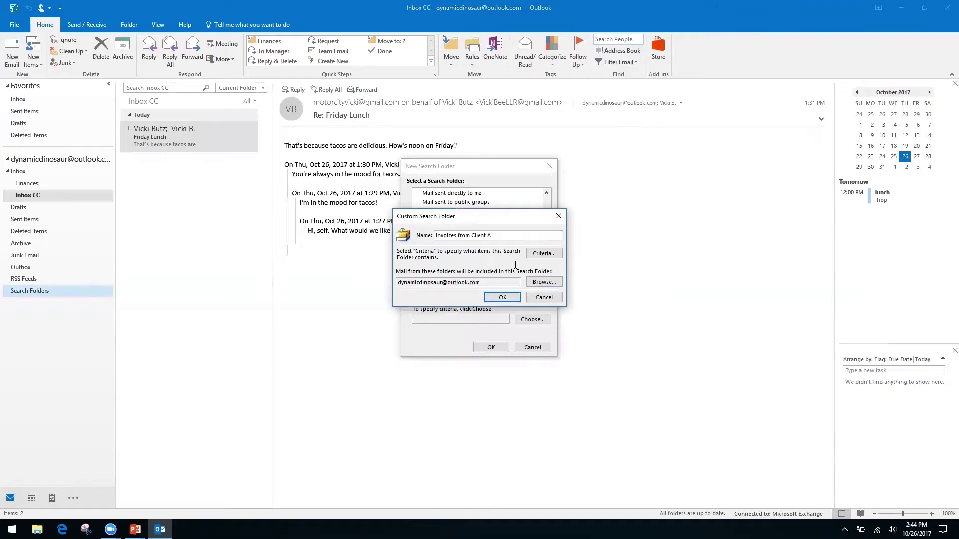
{"action": "left_click", "coordinate": [502, 298]}
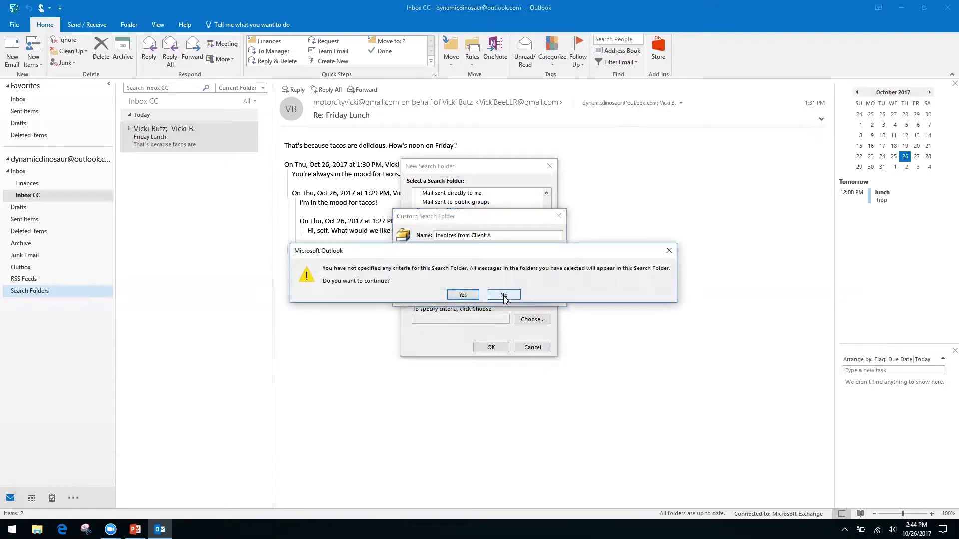
{"action": "left_click", "coordinate": [462, 296]}
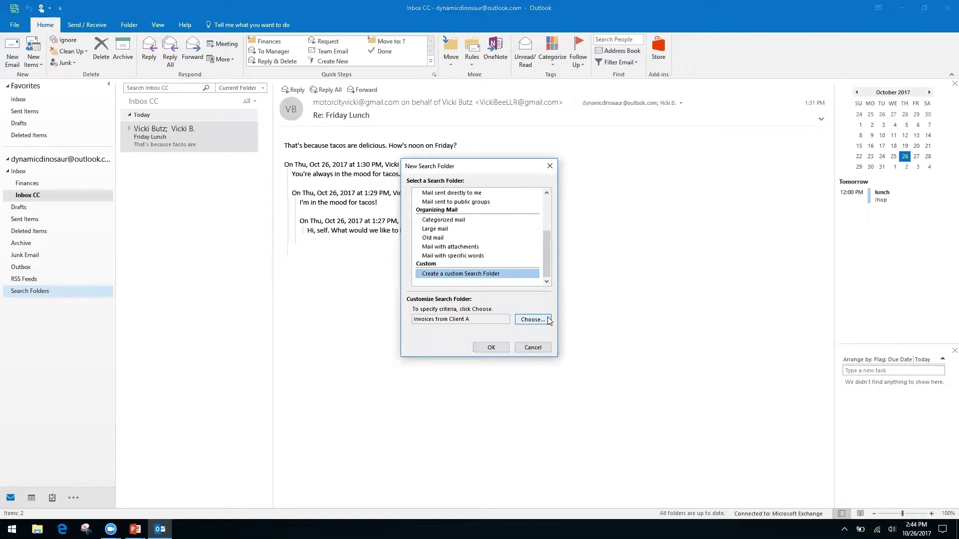
Step: Confirm the new search folder and open 'Invoices from Client A' to view its 7 messages
{"action": "left_click", "coordinate": [491, 348]}
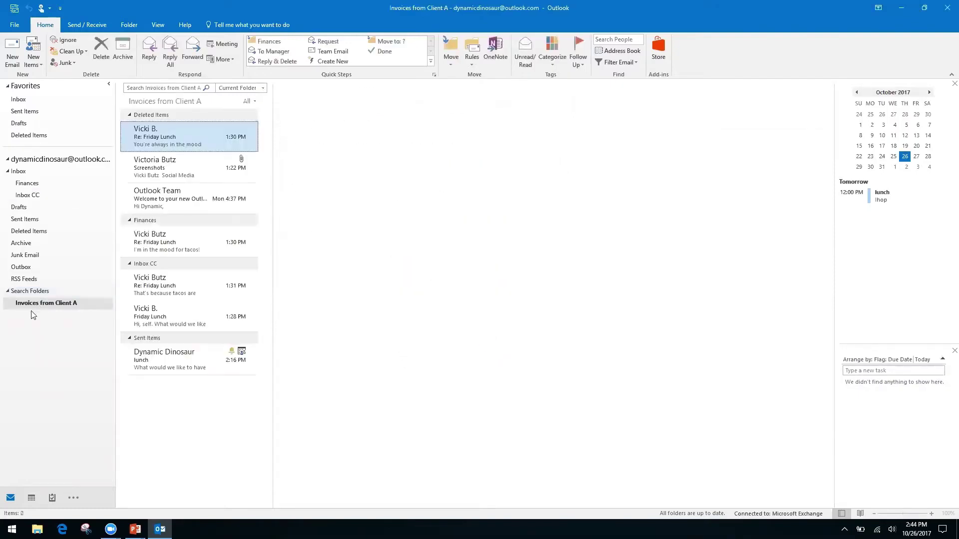
{"action": "left_click", "coordinate": [50, 304]}
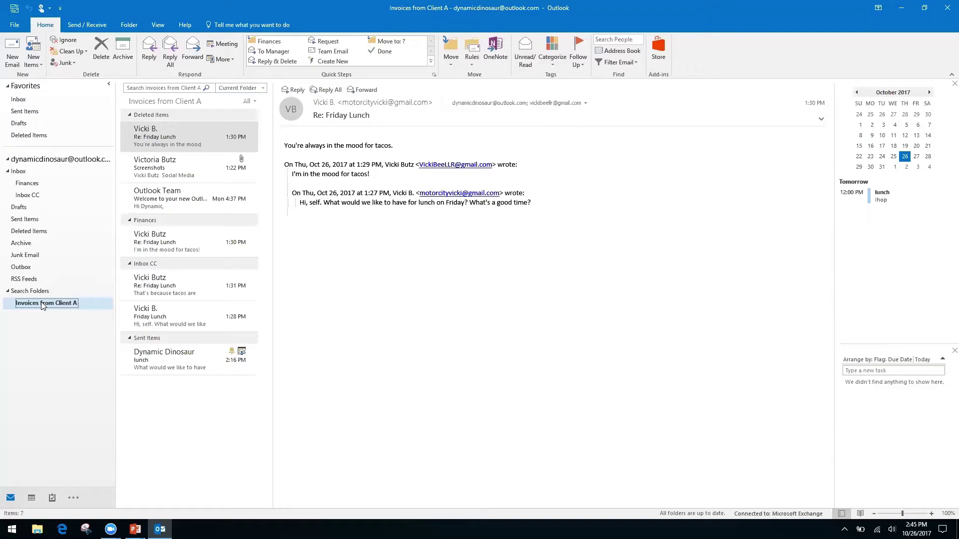
Step: Move between the Inbox CC and Inbox folders, ending on Inbox CC with its search box active
{"action": "left_click", "coordinate": [33, 199]}
{"action": "left_click", "coordinate": [161, 86]}
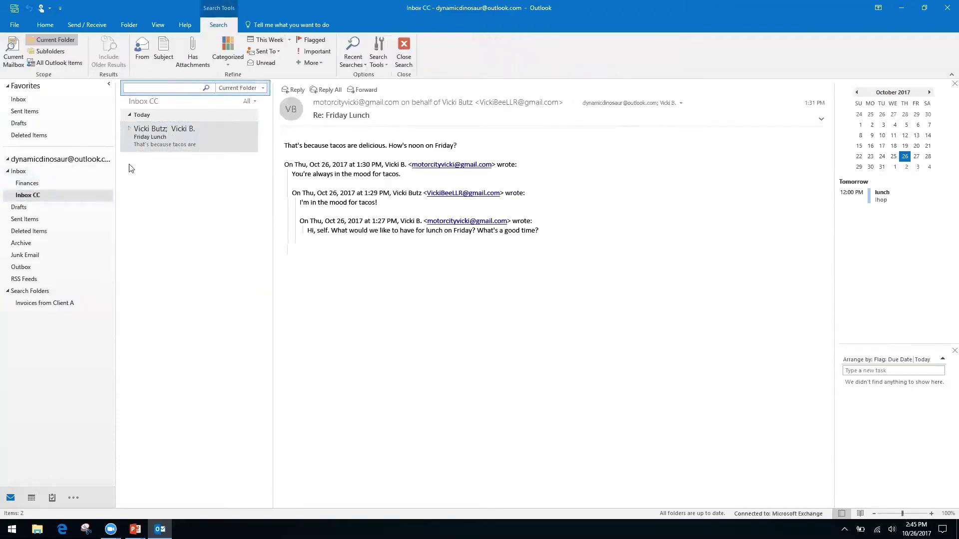
{"action": "left_click", "coordinate": [19, 170]}
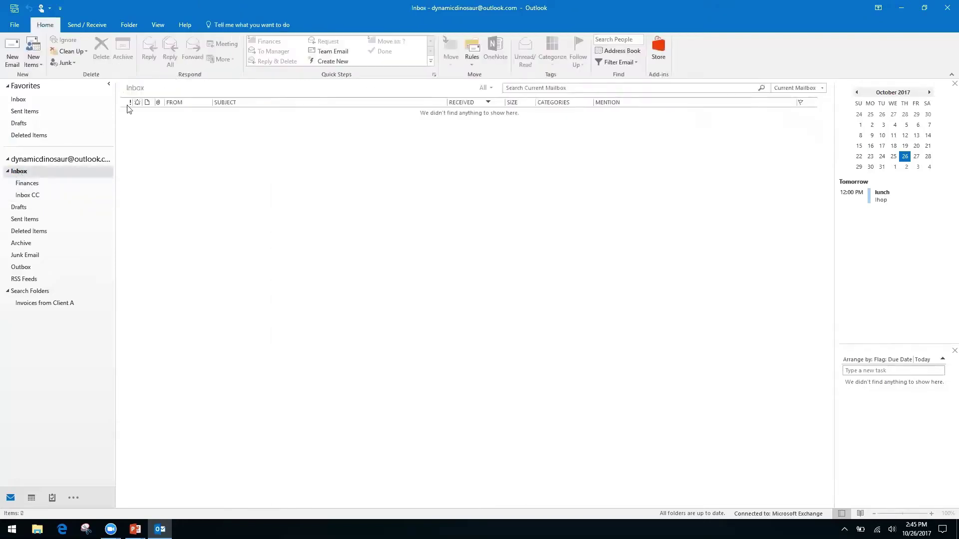
{"action": "left_click", "coordinate": [31, 194]}
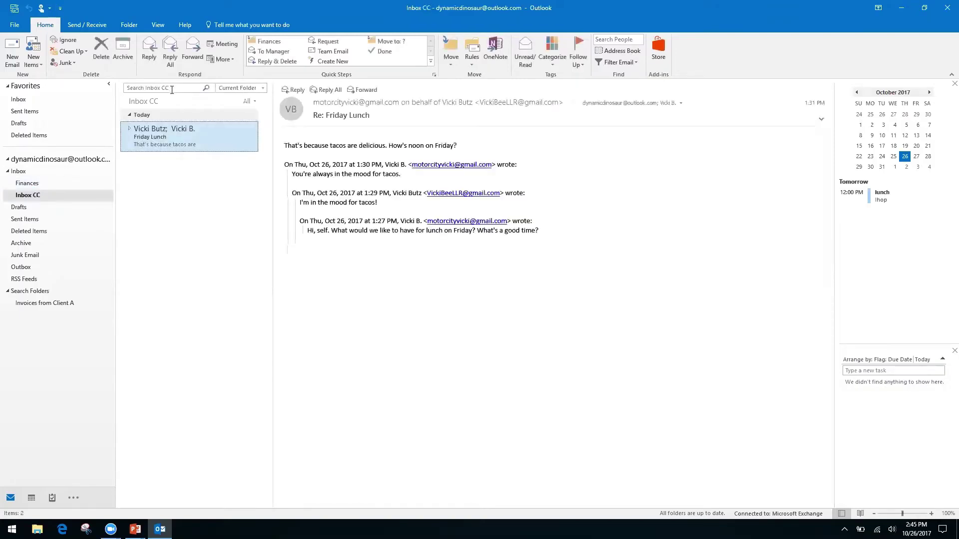
Step: Bring up and dismiss the search field's context menu, then return to the PowerPoint slide show
{"action": "right_click", "coordinate": [172, 89]}
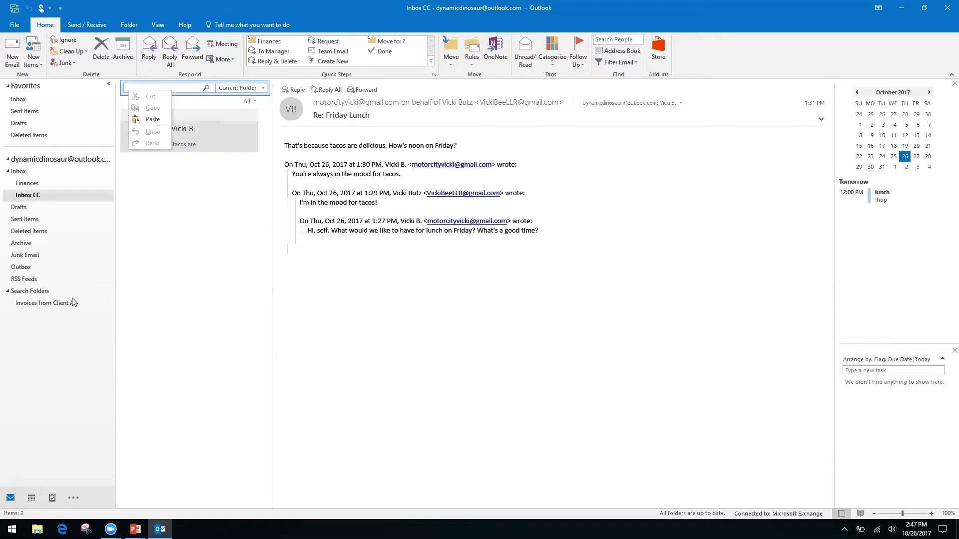
{"action": "left_click", "coordinate": [382, 317]}
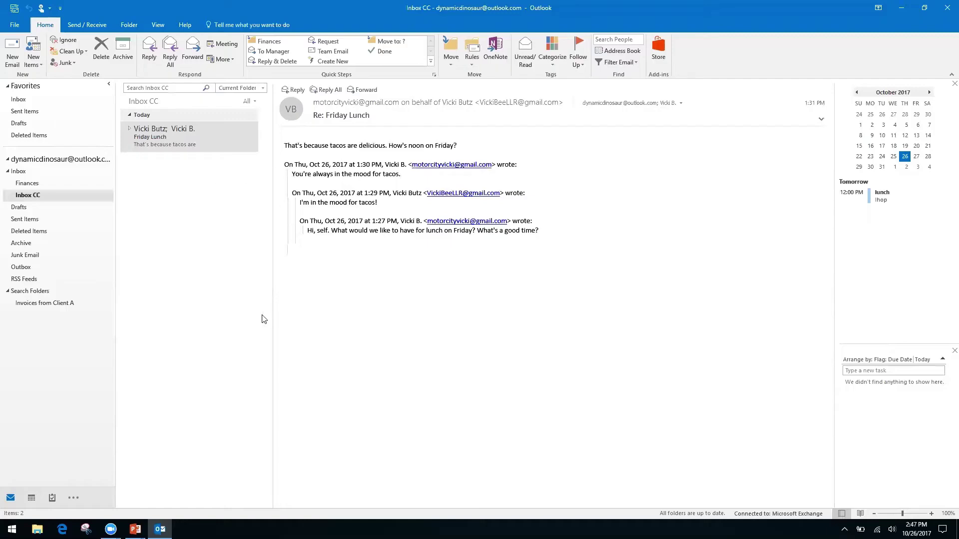
{"action": "key", "text": "alt+Tab"}
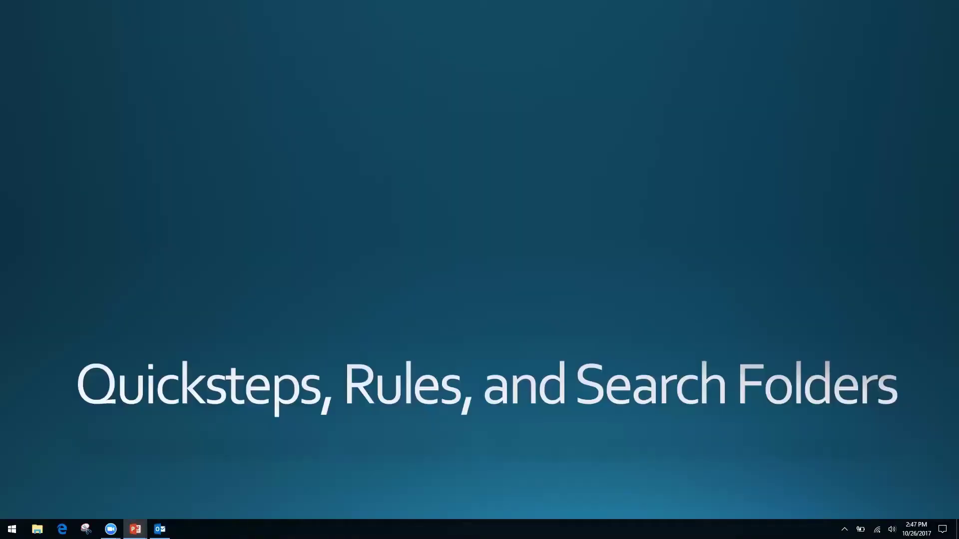
Step: Advance to the 'Forms, Templates, and Quick Parts' slide and go back to Outlook's Inbox CC
{"action": "key", "text": "Right"}
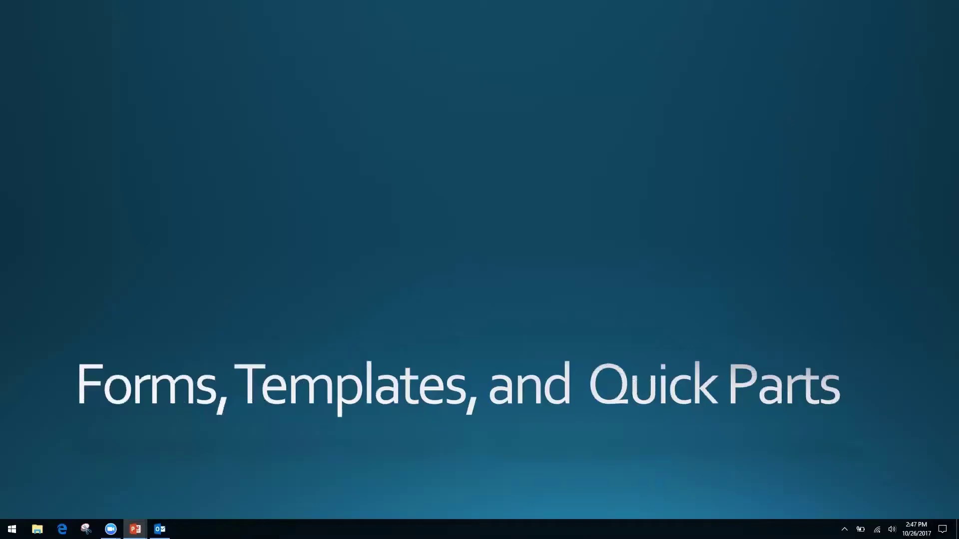
{"action": "key", "text": "alt+Tab"}
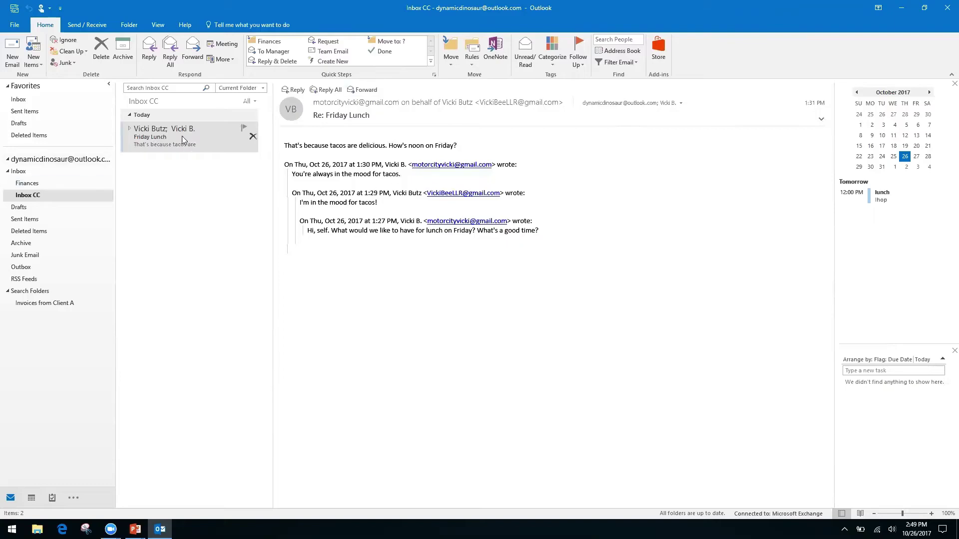
Step: Select the Friday Lunch message, then bring up and dismiss its message-text context menu
{"action": "left_click", "coordinate": [162, 139]}
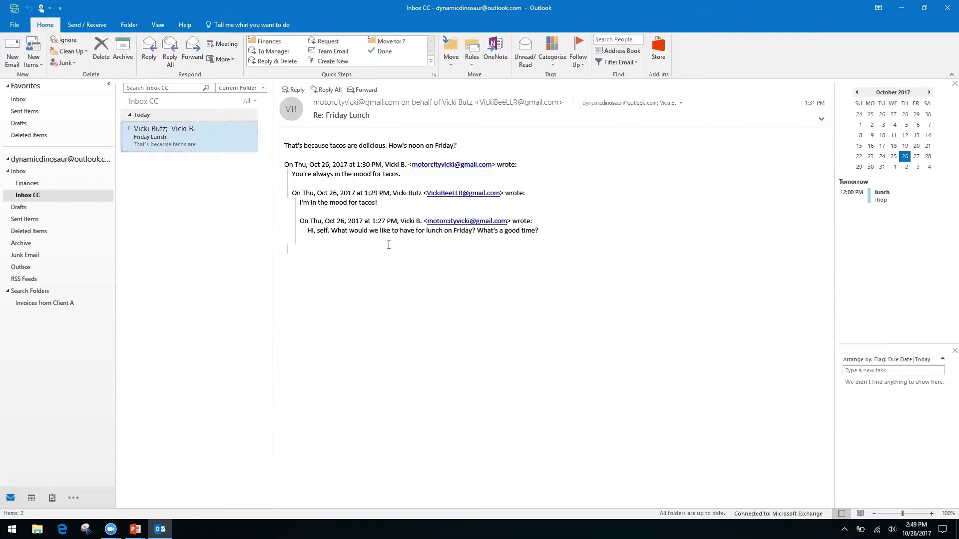
{"action": "right_click", "coordinate": [368, 230]}
{"action": "right_click", "coordinate": [327, 223]}
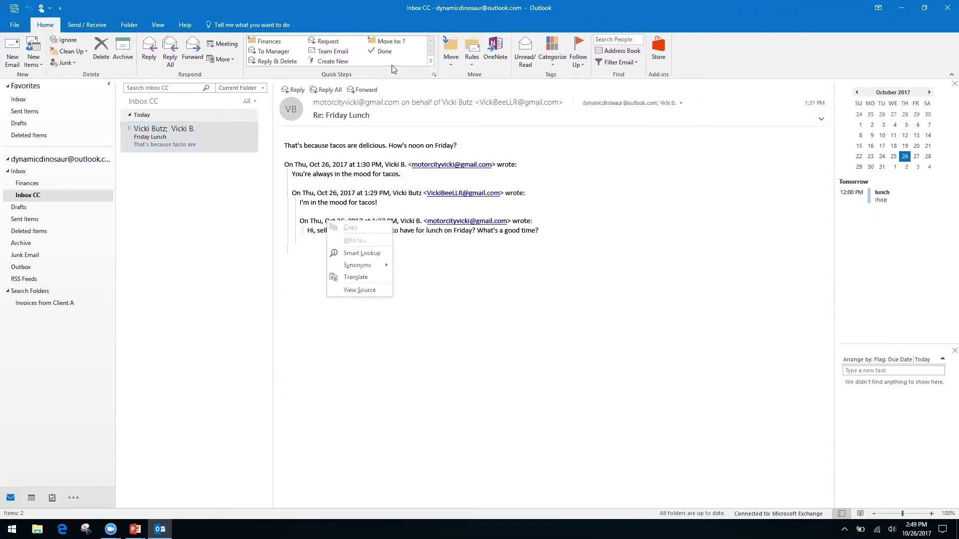
{"action": "left_click", "coordinate": [704, 61]}
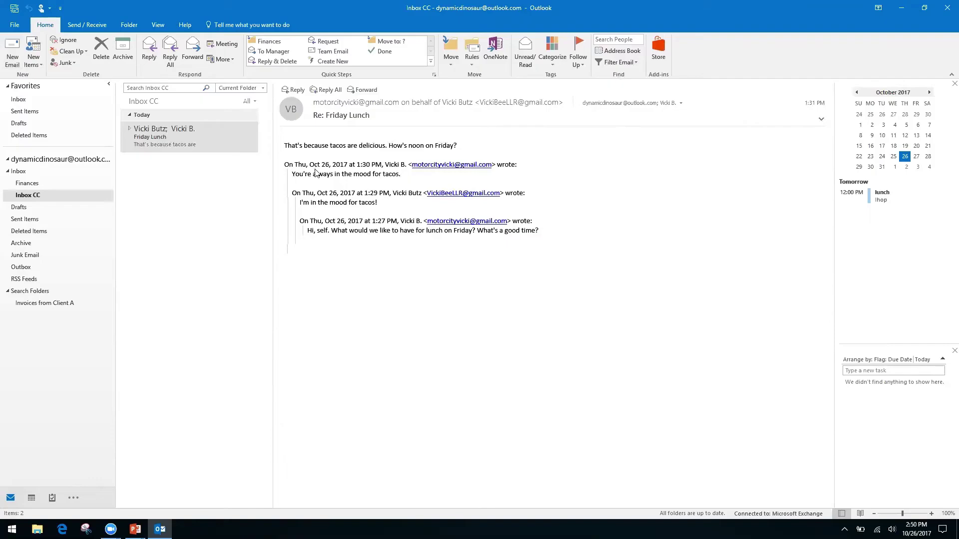
Step: Start a new email with the subject 'Monthly Report'
{"action": "left_click", "coordinate": [12, 52]}
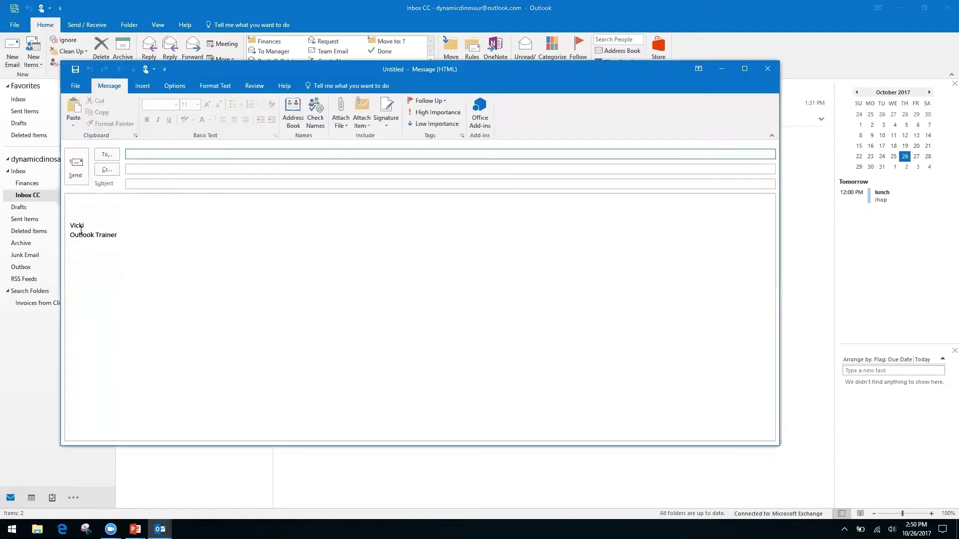
{"action": "left_click", "coordinate": [95, 205]}
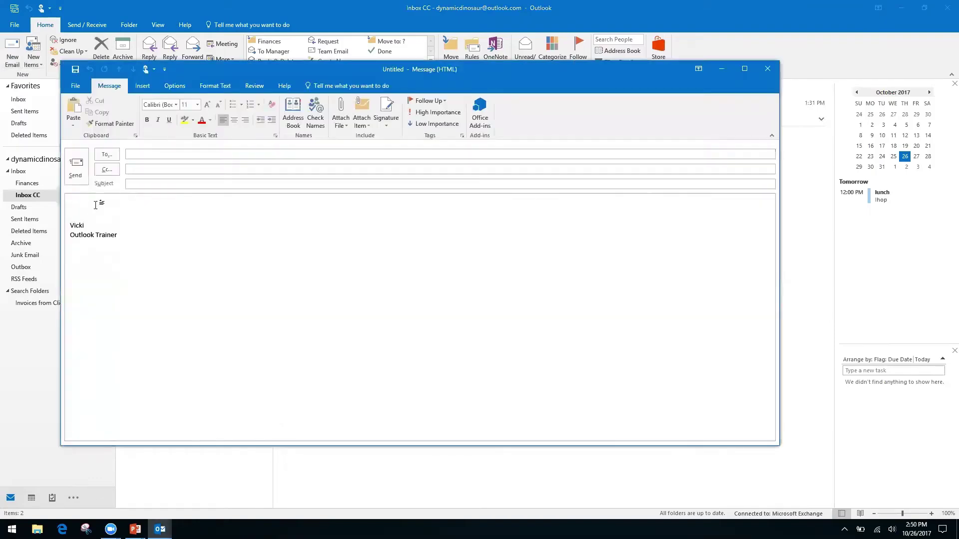
{"action": "left_click", "coordinate": [167, 185]}
{"action": "type", "text": "Monthly Report"}
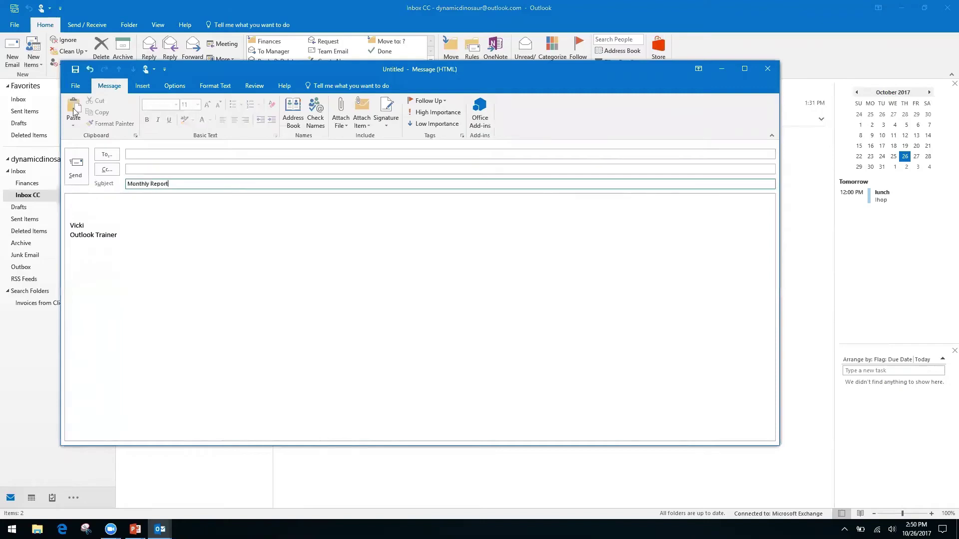
Step: Write 'Month', 'Date' and 'Information, see spreadsheet' on separate lines in the message body
{"action": "left_click", "coordinate": [95, 203]}
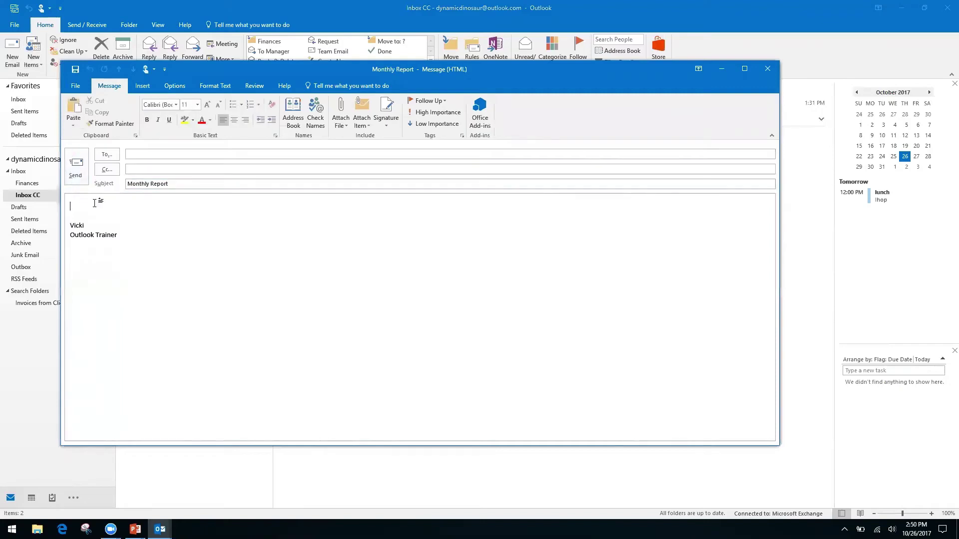
{"action": "type", "text": "Month"}
{"action": "key", "text": "Return"}
{"action": "type", "text": "Date"}
{"action": "key", "text": "Return"}
{"action": "key", "text": "Return"}
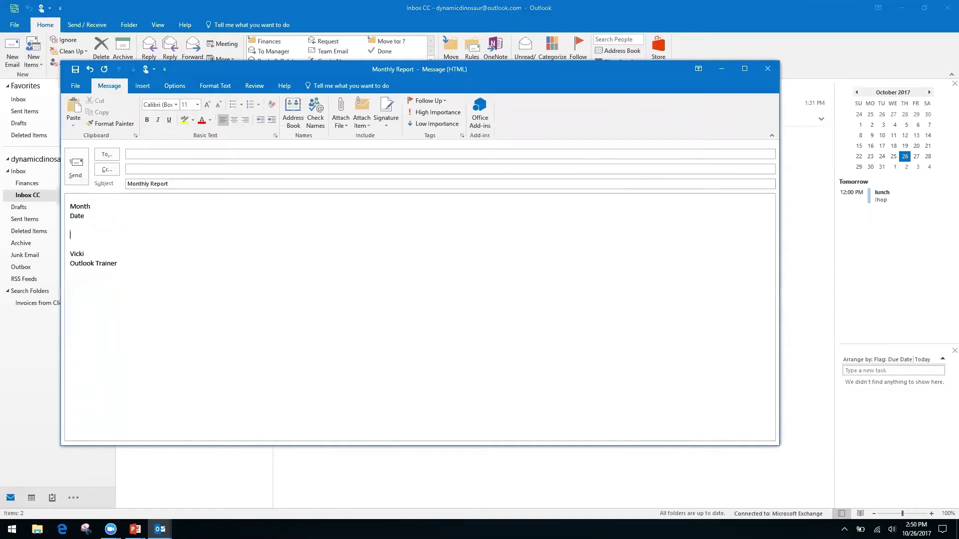
{"action": "type", "text": "Information, see spreadsheet"}
{"action": "left_click", "coordinate": [74, 86]}
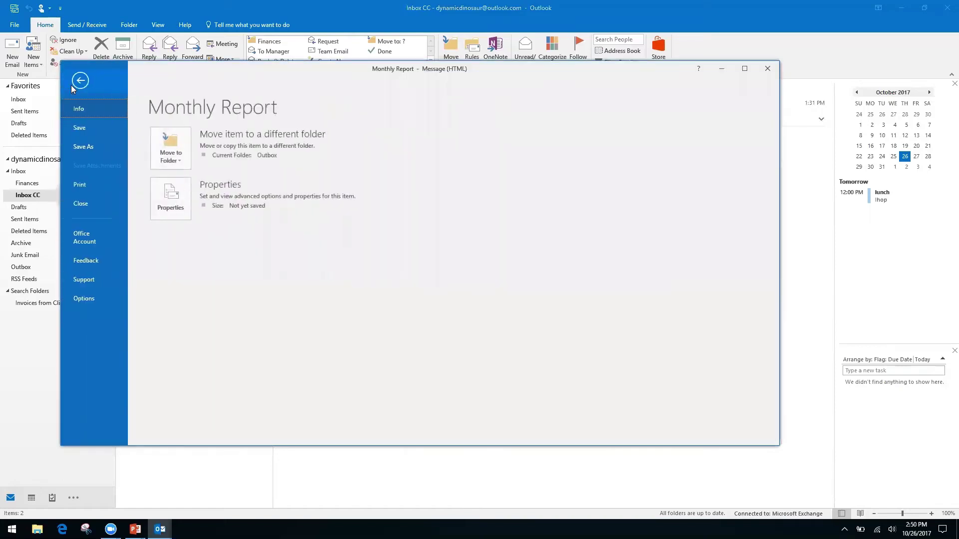
{"action": "left_click", "coordinate": [88, 146]}
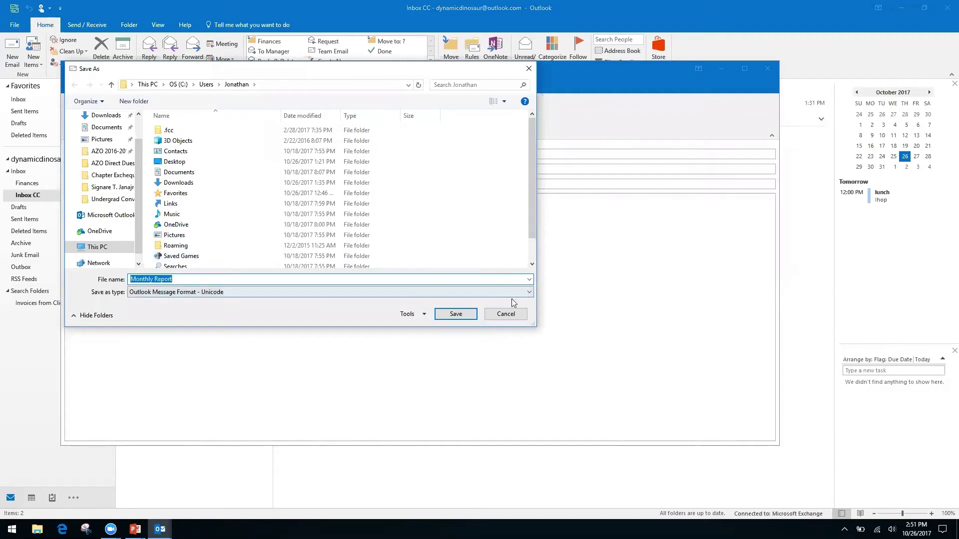
{"action": "left_click", "coordinate": [506, 293]}
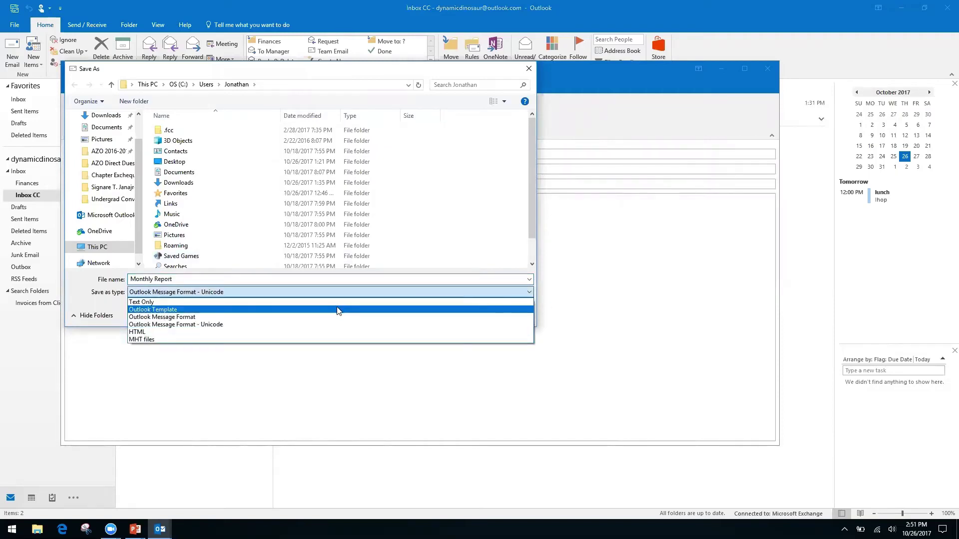
{"action": "left_click", "coordinate": [162, 331]}
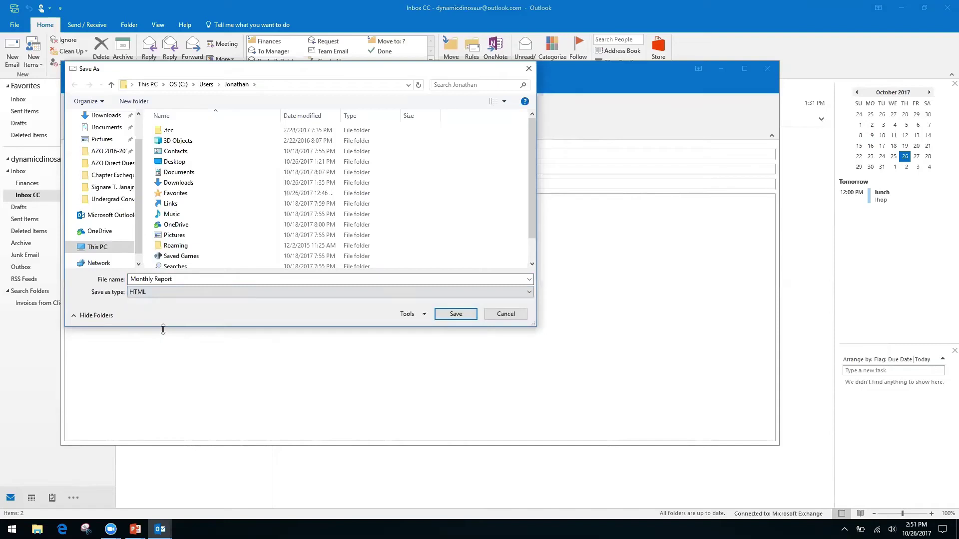
{"action": "left_click", "coordinate": [506, 316]}
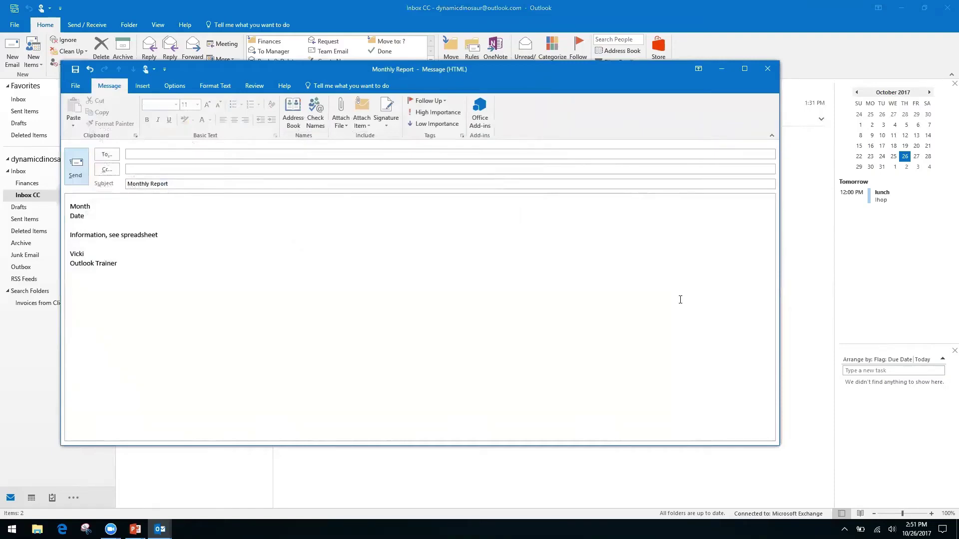
Step: Close the Monthly Report draft without saving, then advance the PowerPoint show to the Outlook search slide
{"action": "left_click", "coordinate": [766, 70]}
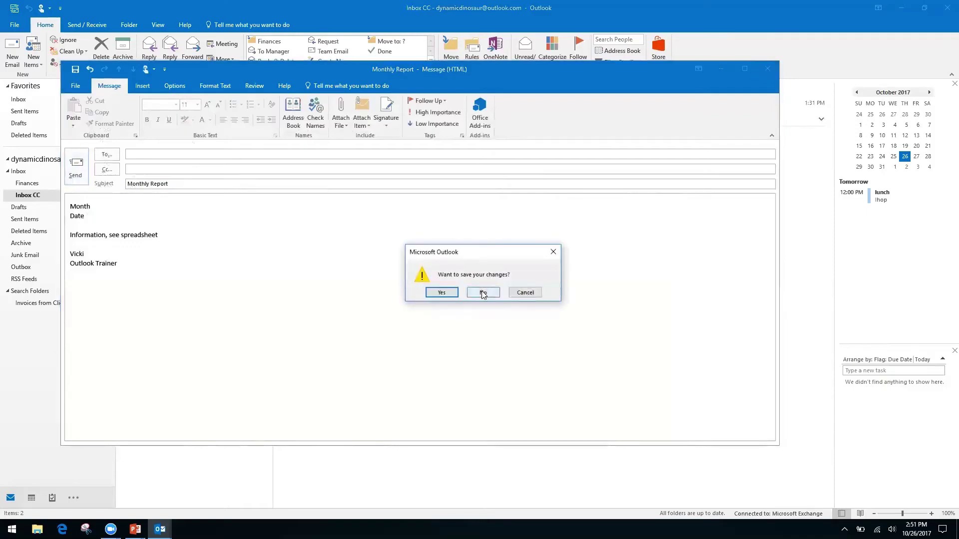
{"action": "left_click", "coordinate": [483, 293]}
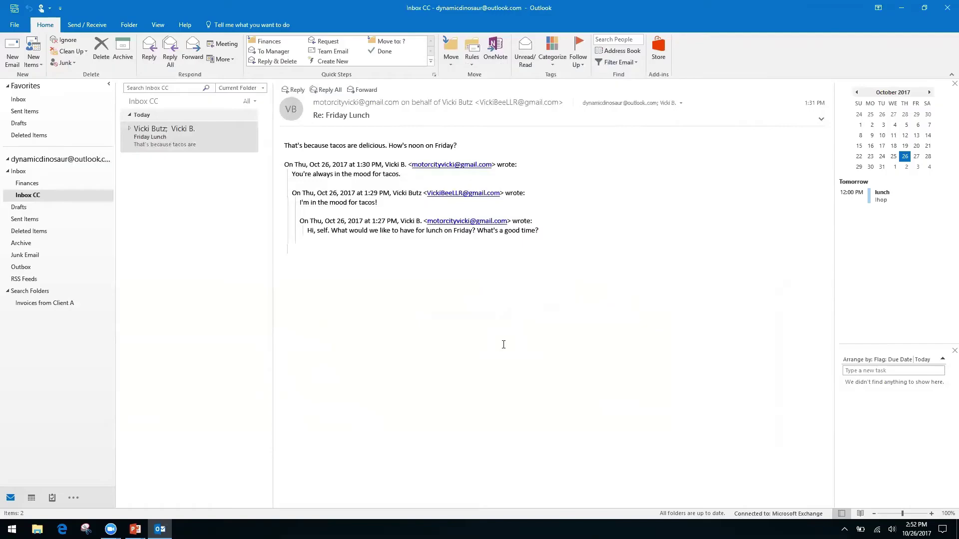
{"action": "key", "text": "alt+Tab"}
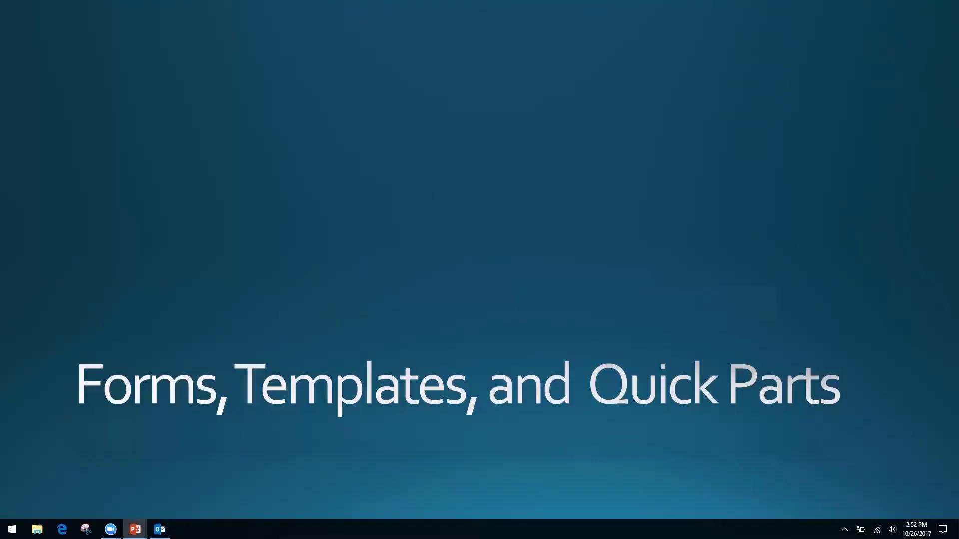
{"action": "key", "text": "Right"}
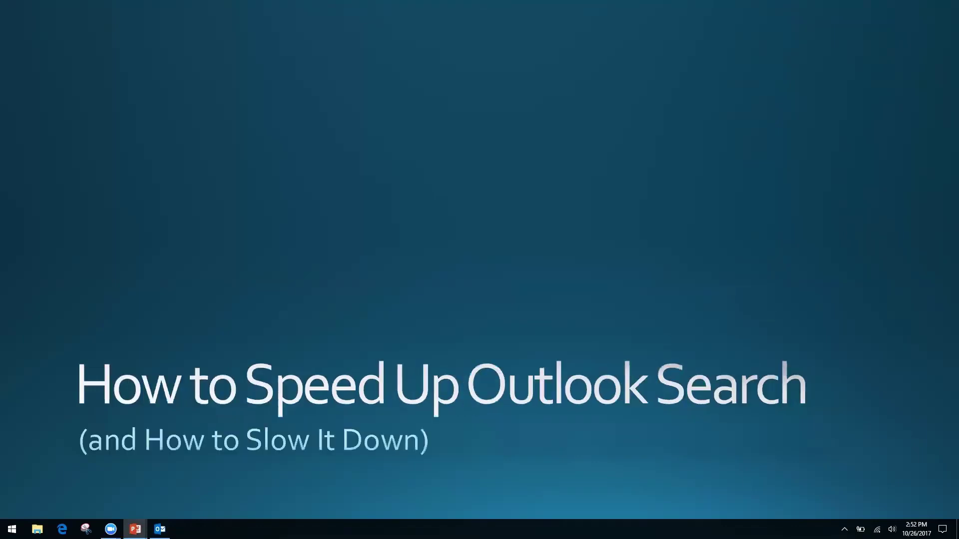